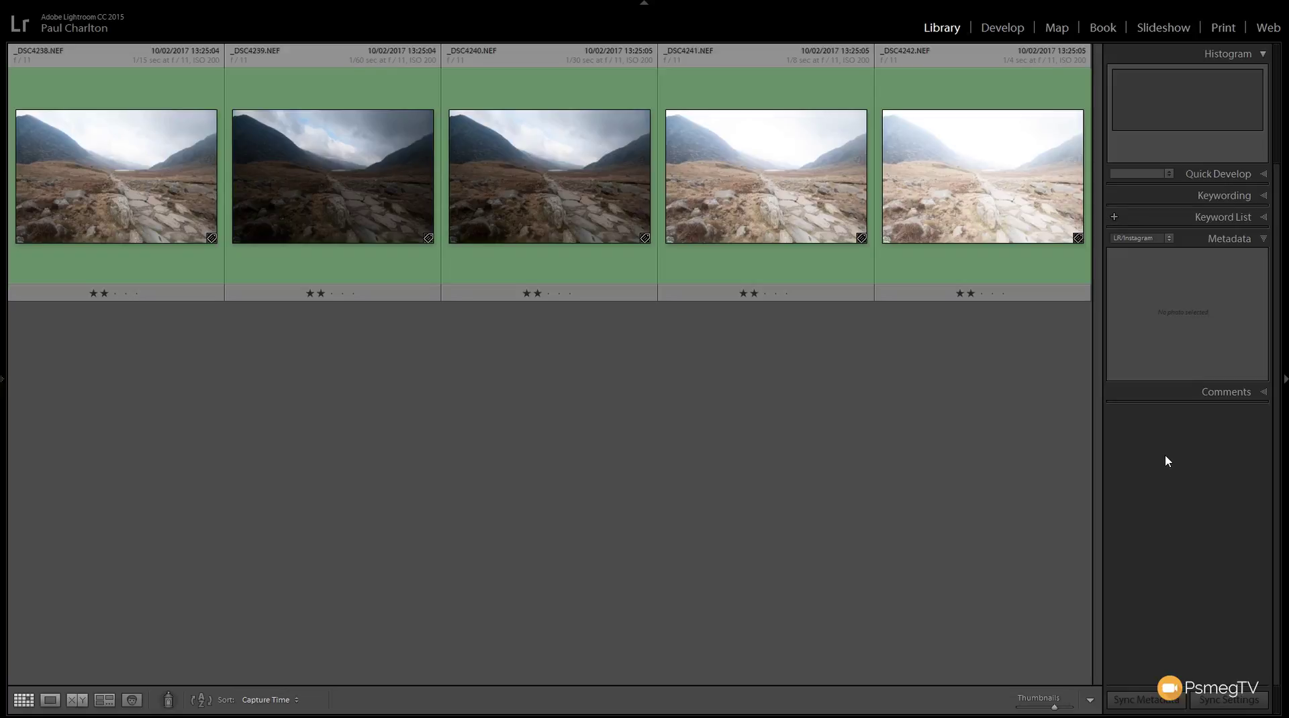
# Step: Merge all five bracketed exposures into an HDR photo with Auto Align, Auto Tone and Medium deghosting
pyautogui.click(74, 236)
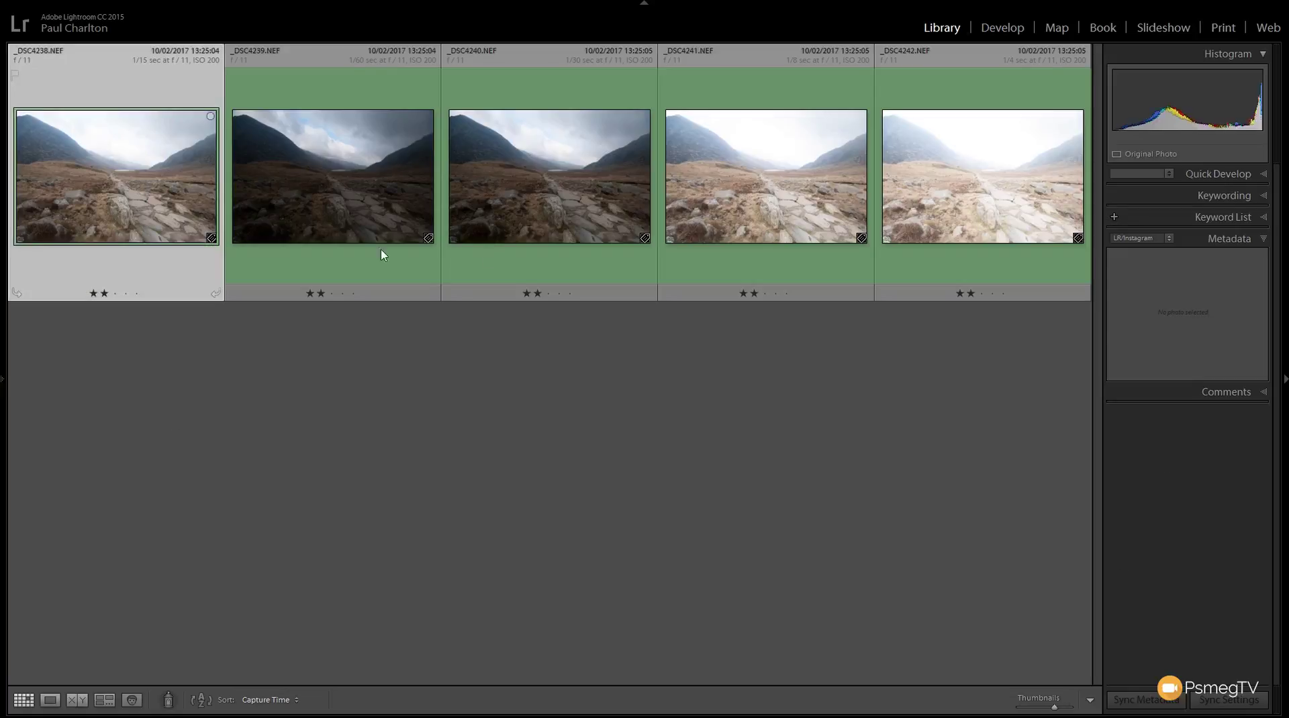
pyautogui.hotkey('ctrl', 'a')
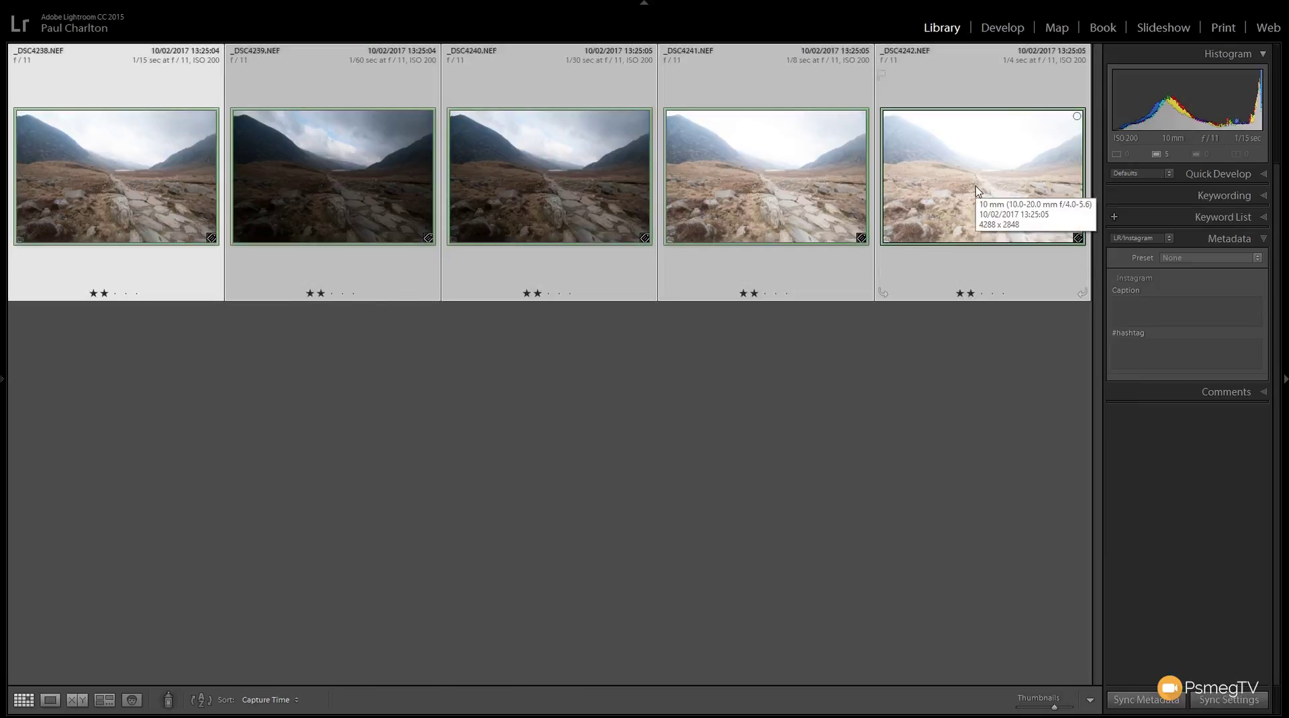
pyautogui.rightClick(173, 163)
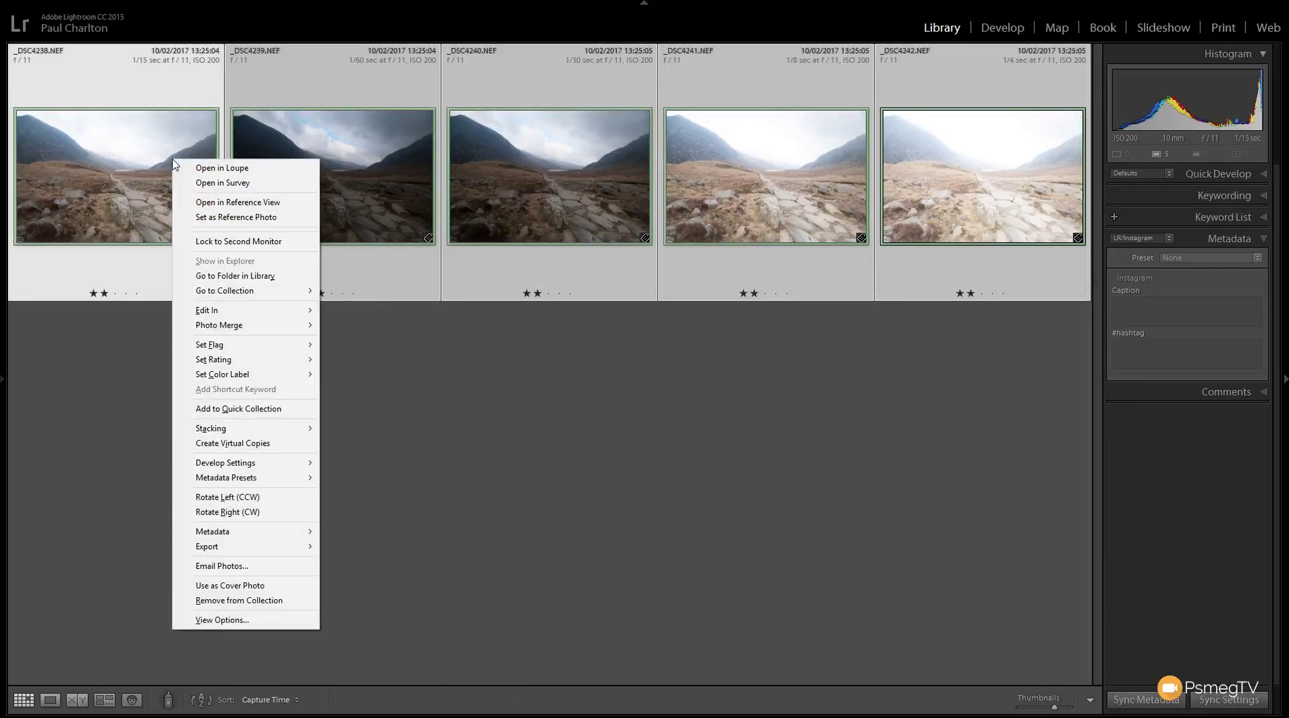
pyautogui.moveTo(226, 326)
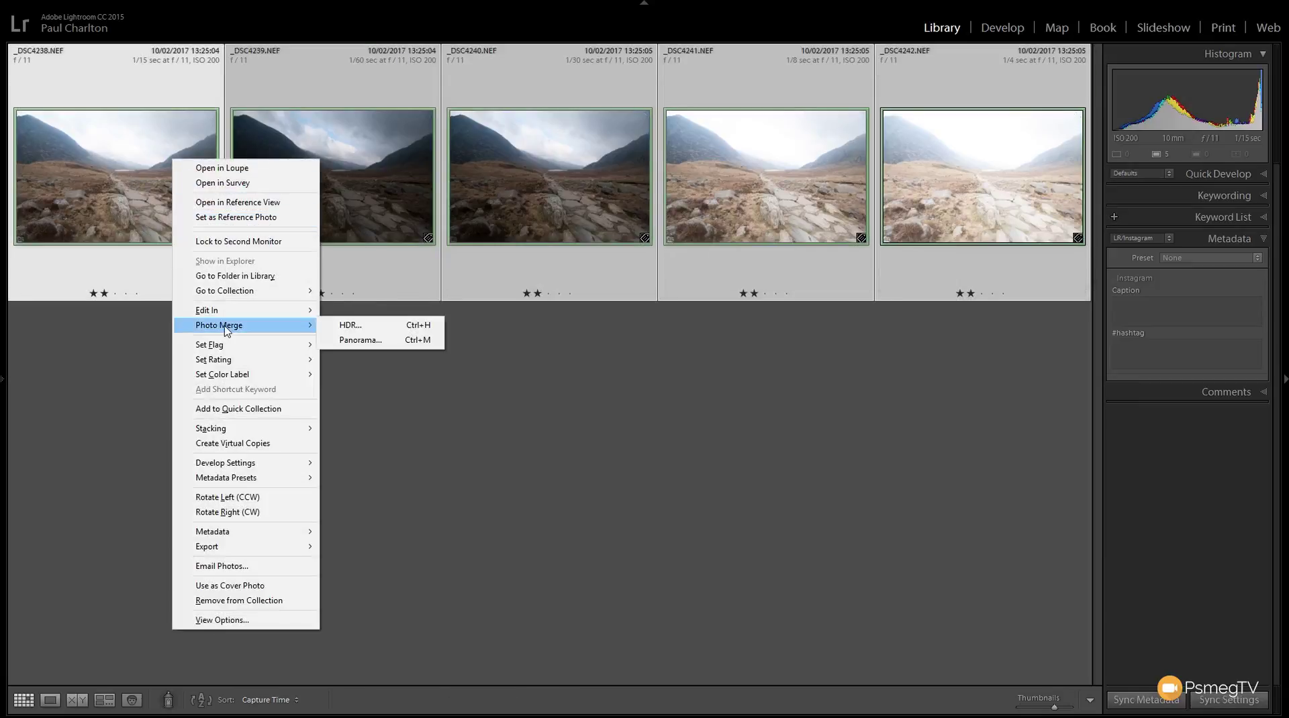
pyautogui.click(341, 330)
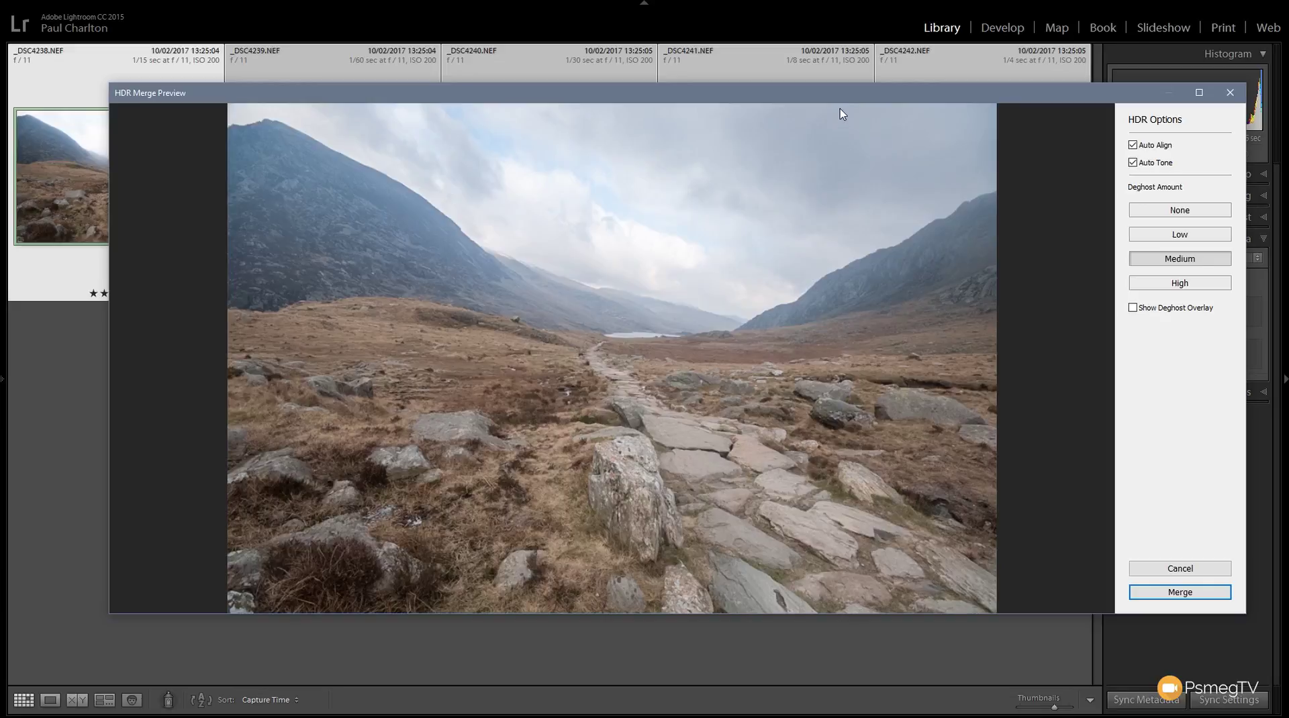
pyautogui.moveTo(838, 97); pyautogui.dragTo(796, 79)
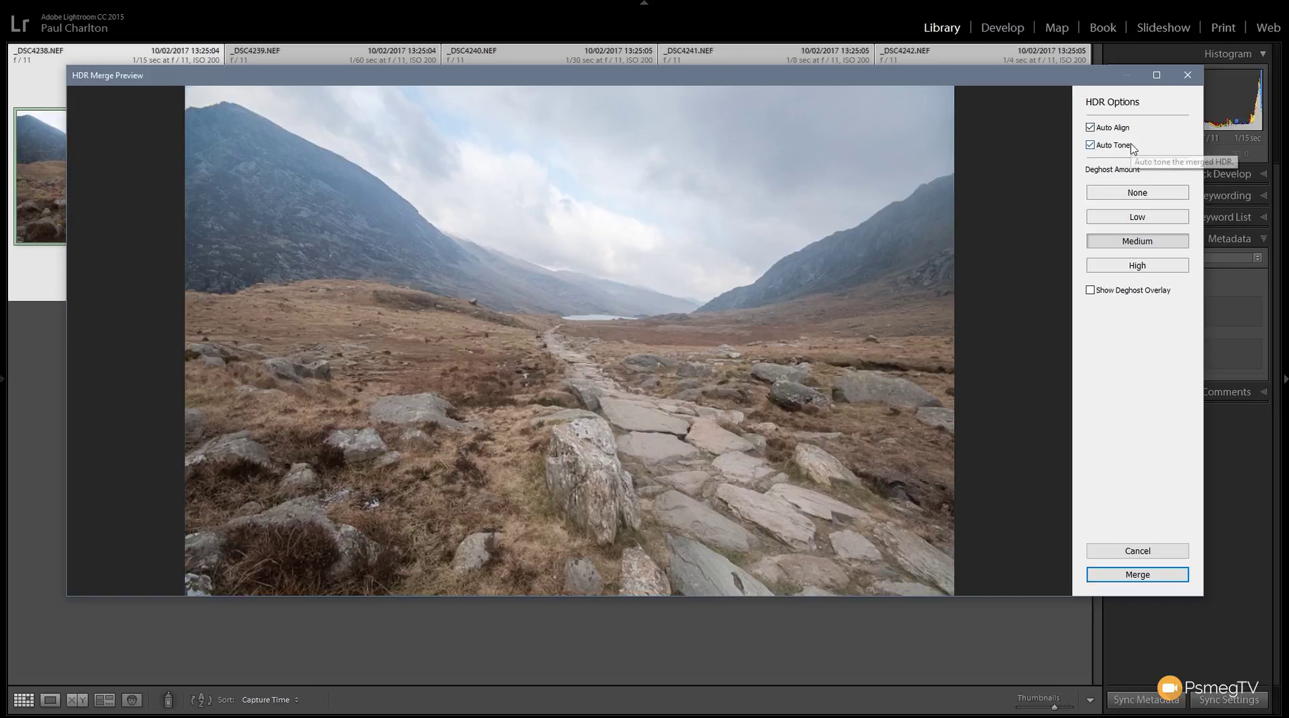
pyautogui.click(1138, 577)
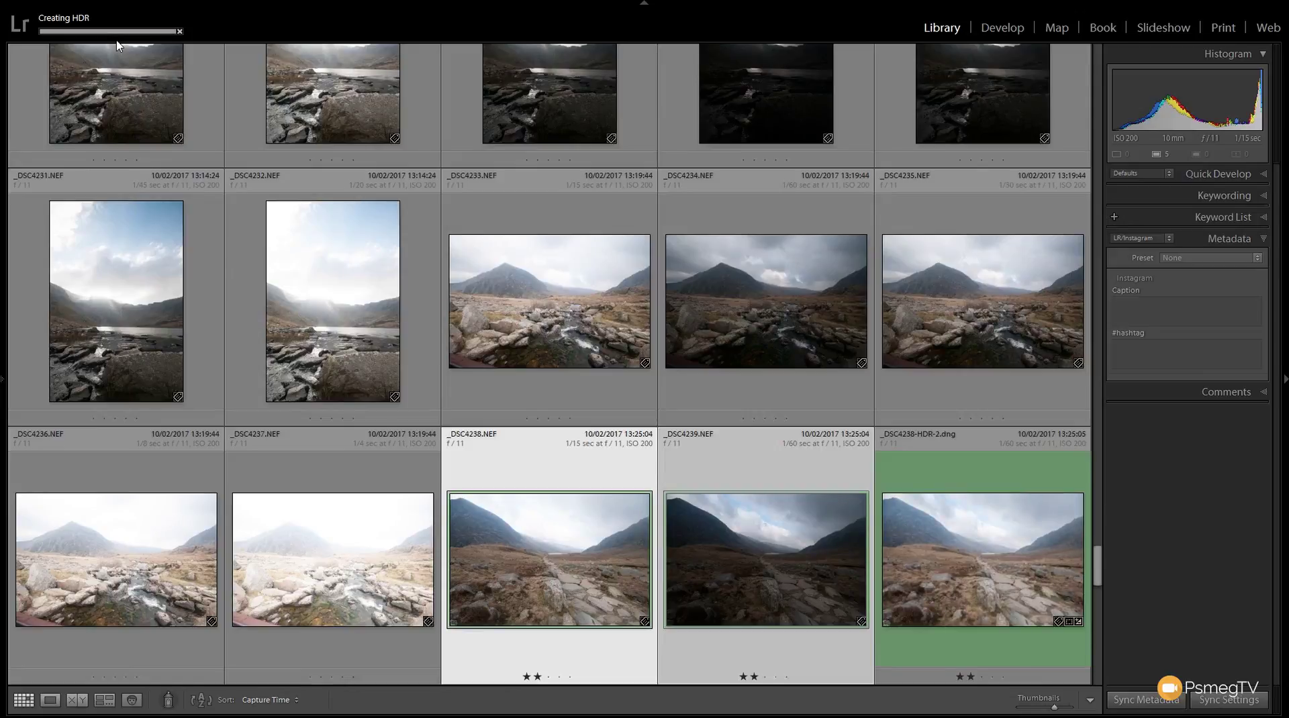
# Step: Open the merged photo _DSC4238-HDR-2.dng for editing in the Develop module
pyautogui.scroll(-3, 591, 356)
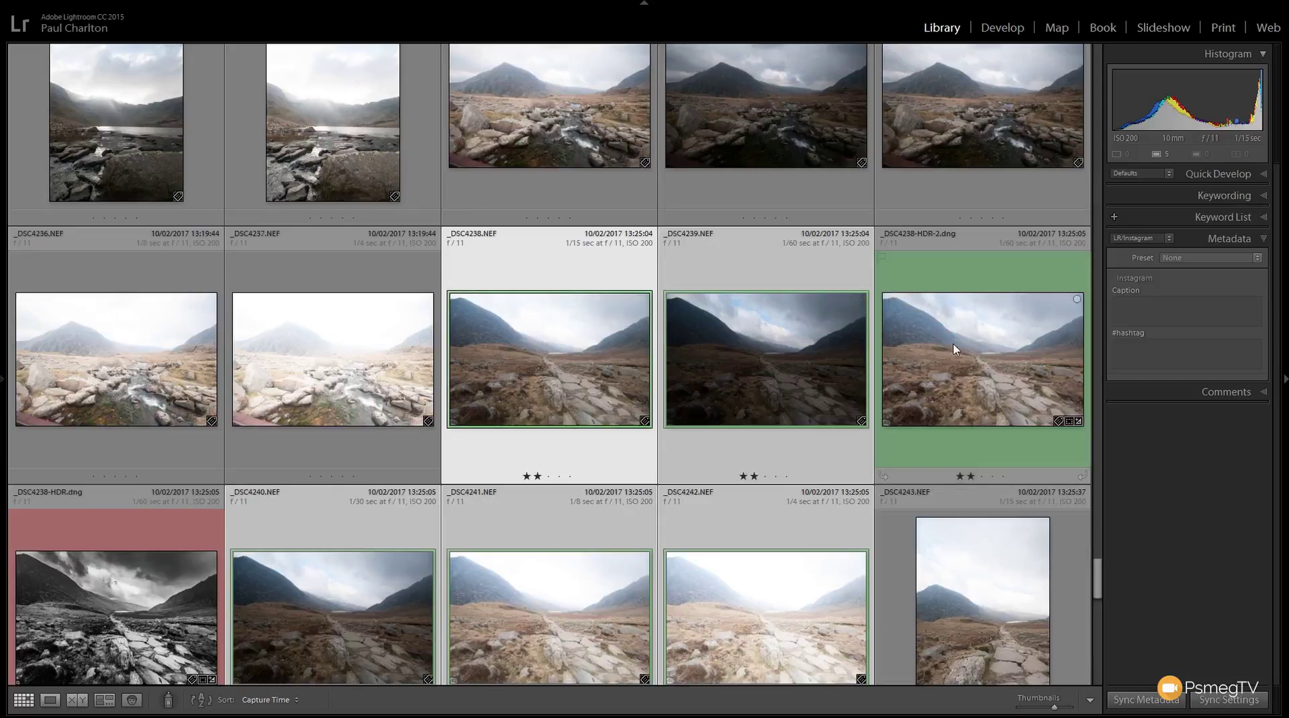
pyautogui.click(931, 376)
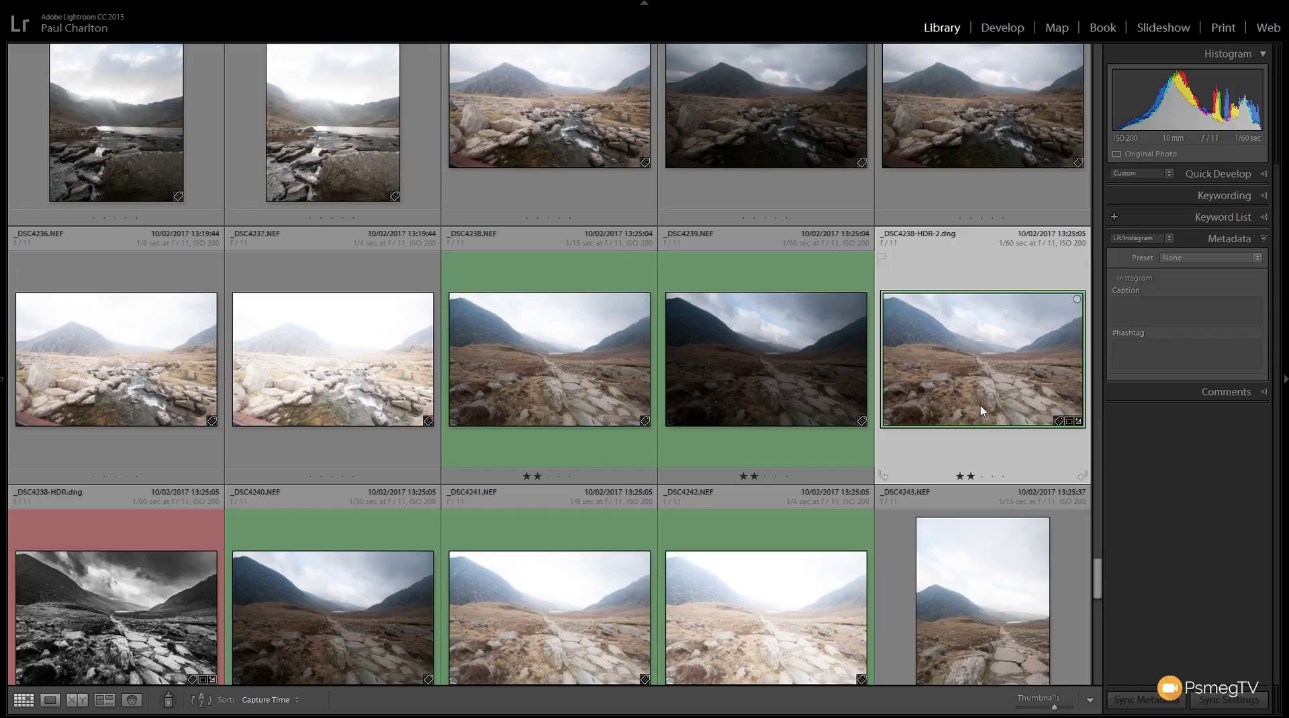
pyautogui.moveTo(906, 386)
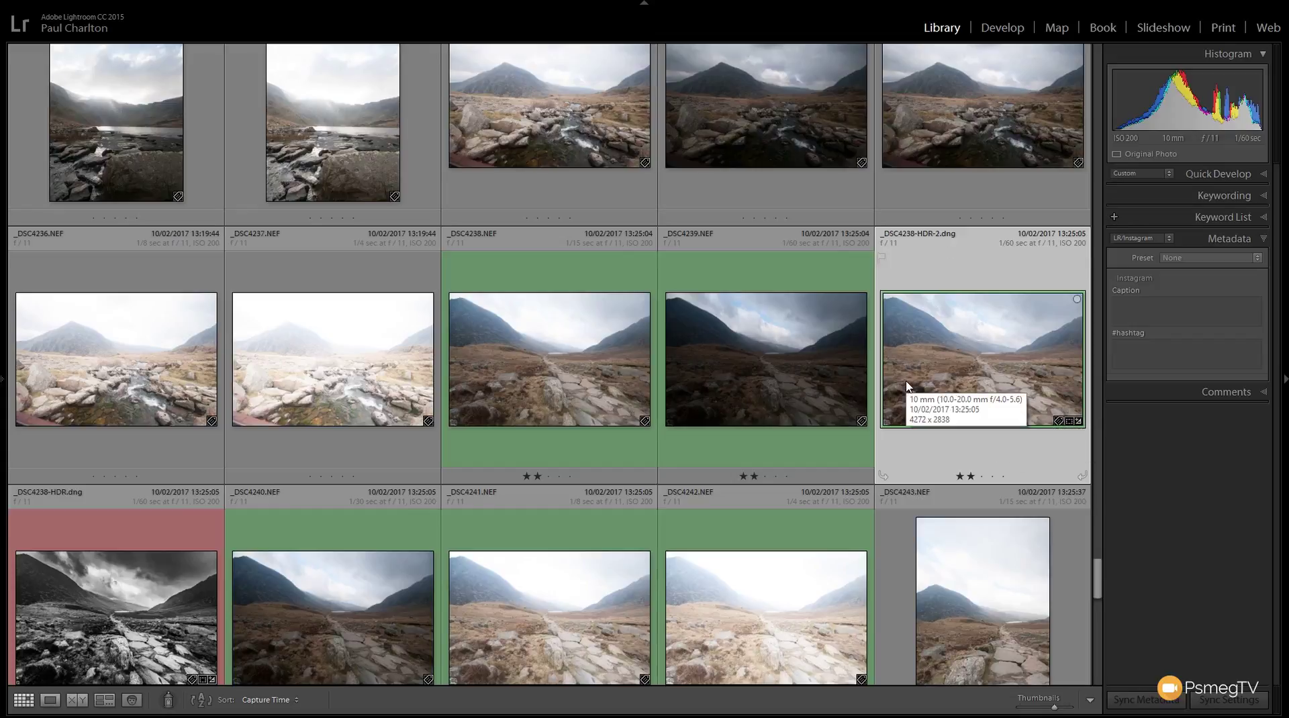
pyautogui.press('d')
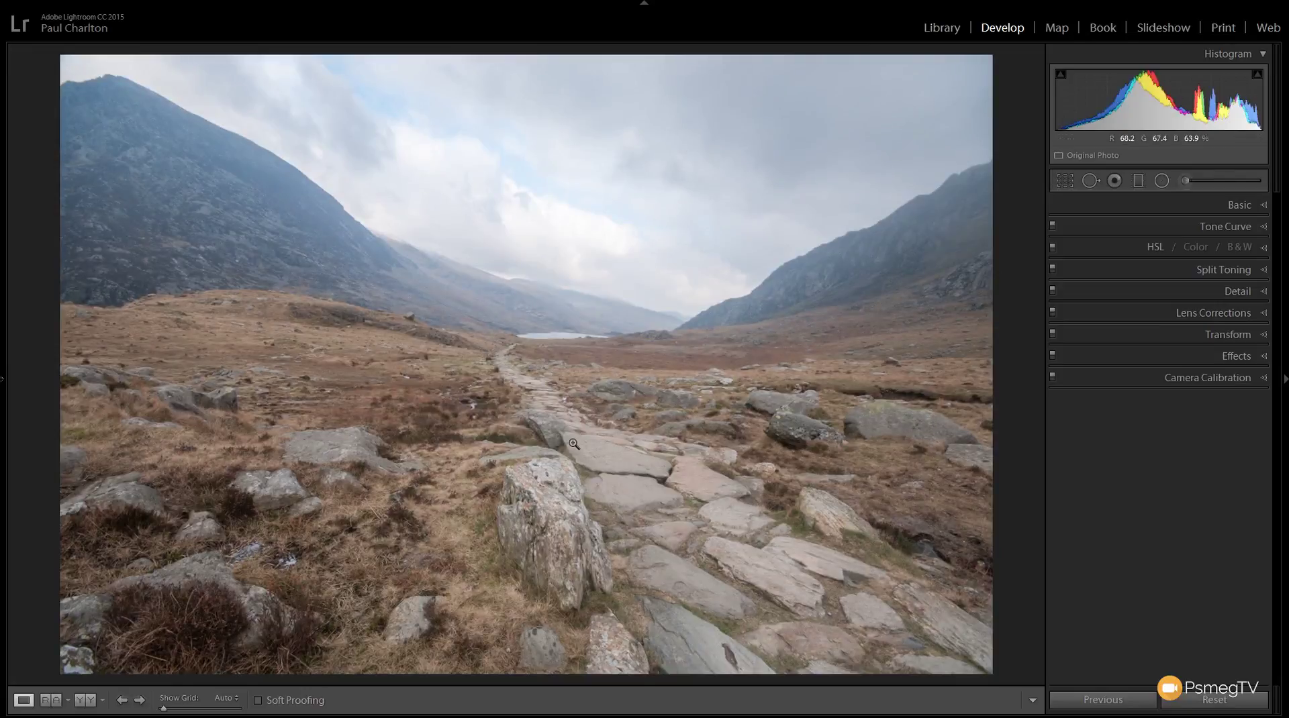
# Step: Examine the merged photo up close, checking the detail in the grass, rocks and stone path
pyautogui.click(301, 536)
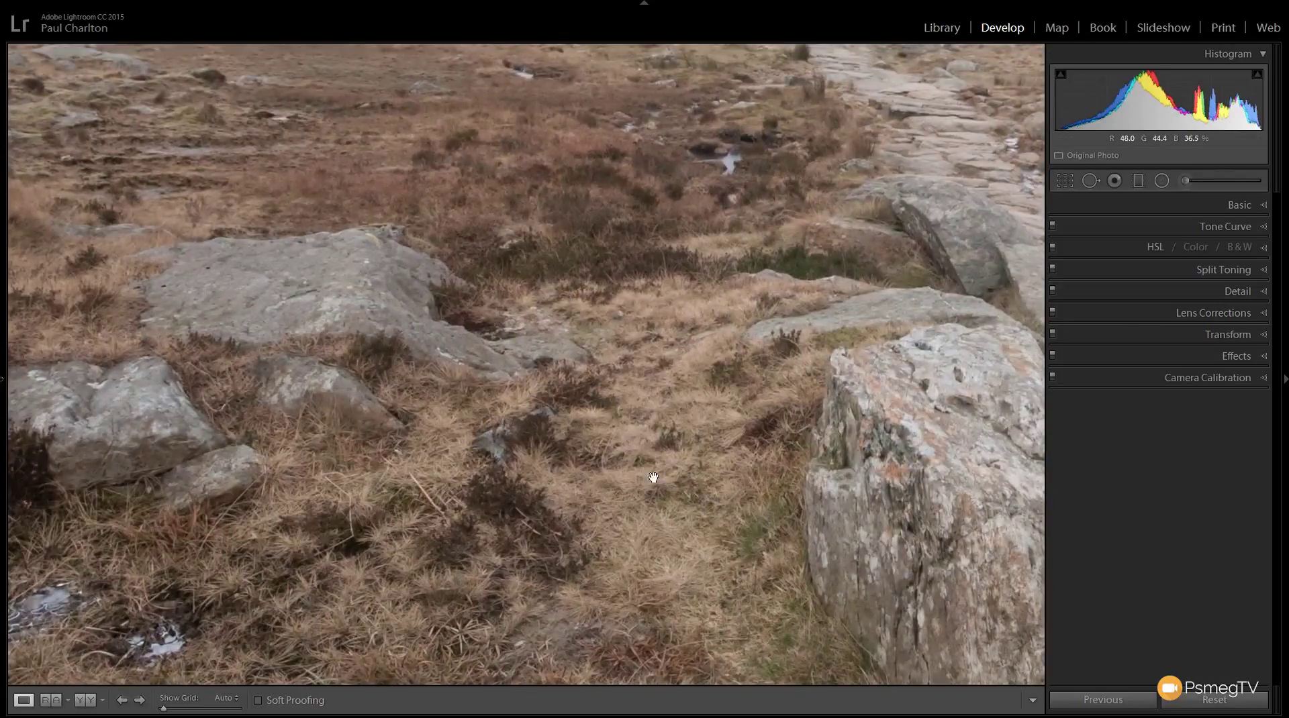
pyautogui.click(838, 458)
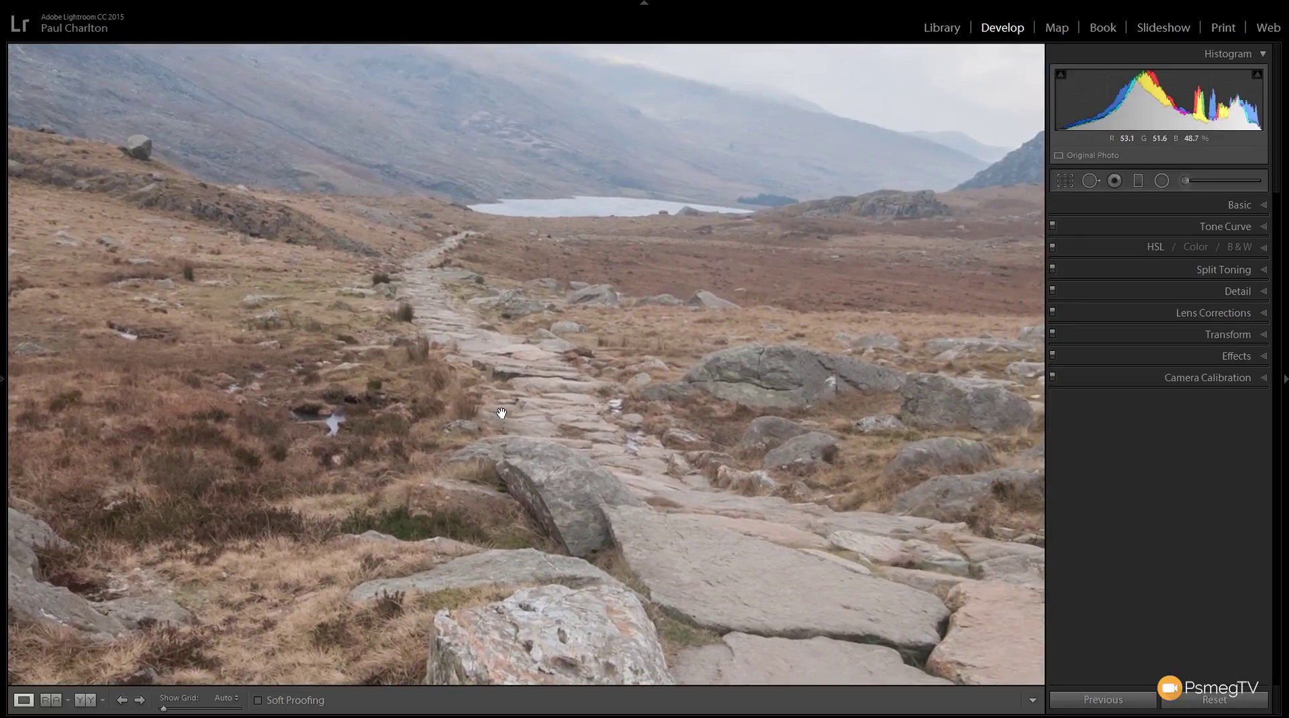
pyautogui.moveTo(490, 391); pyautogui.dragTo(403, 448)
pyautogui.moveTo(627, 372); pyautogui.dragTo(373, 348)
pyautogui.moveTo(658, 277); pyautogui.dragTo(311, 365)
pyautogui.moveTo(576, 376); pyautogui.dragTo(432, 333)
pyautogui.moveTo(512, 474); pyautogui.dragTo(469, 411)
pyautogui.moveTo(470, 551); pyautogui.dragTo(567, 374)
pyautogui.moveTo(466, 472); pyautogui.dragTo(576, 415)
pyautogui.click(461, 440)
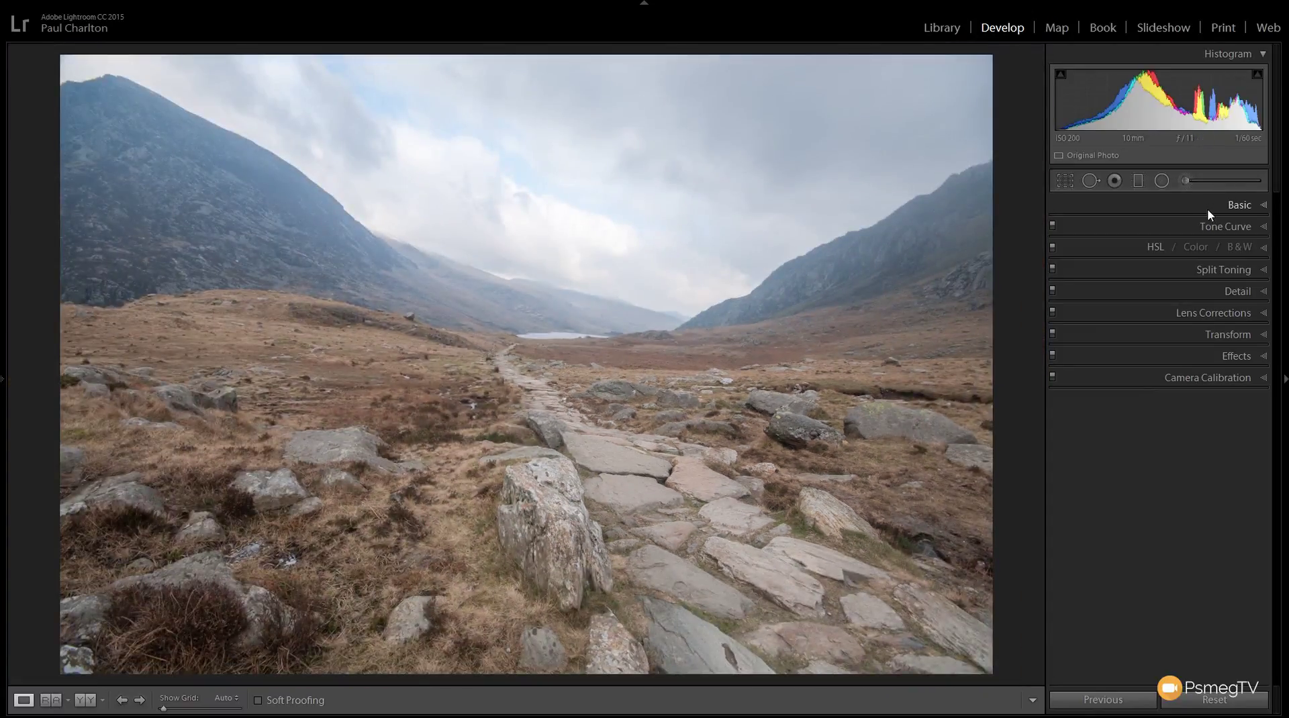
# Step: Convert the photo to the Black & White treatment
pyautogui.click(1250, 211)
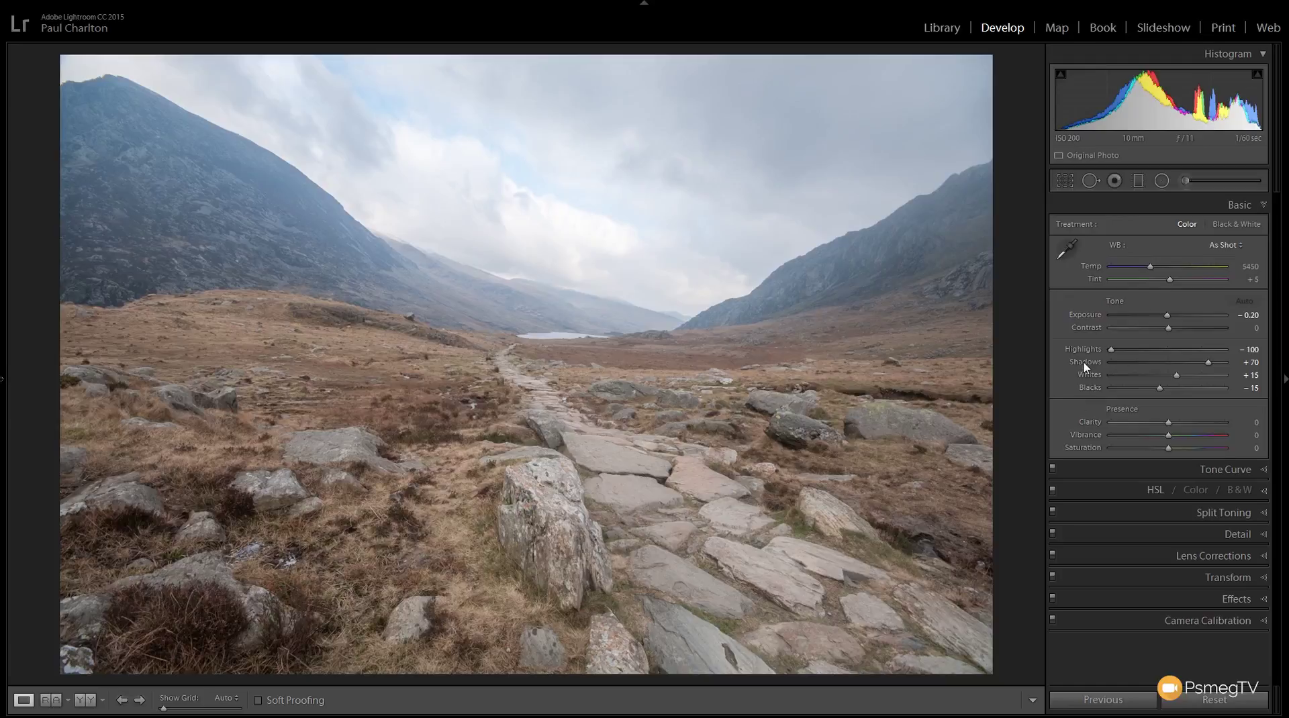
pyautogui.click(1240, 226)
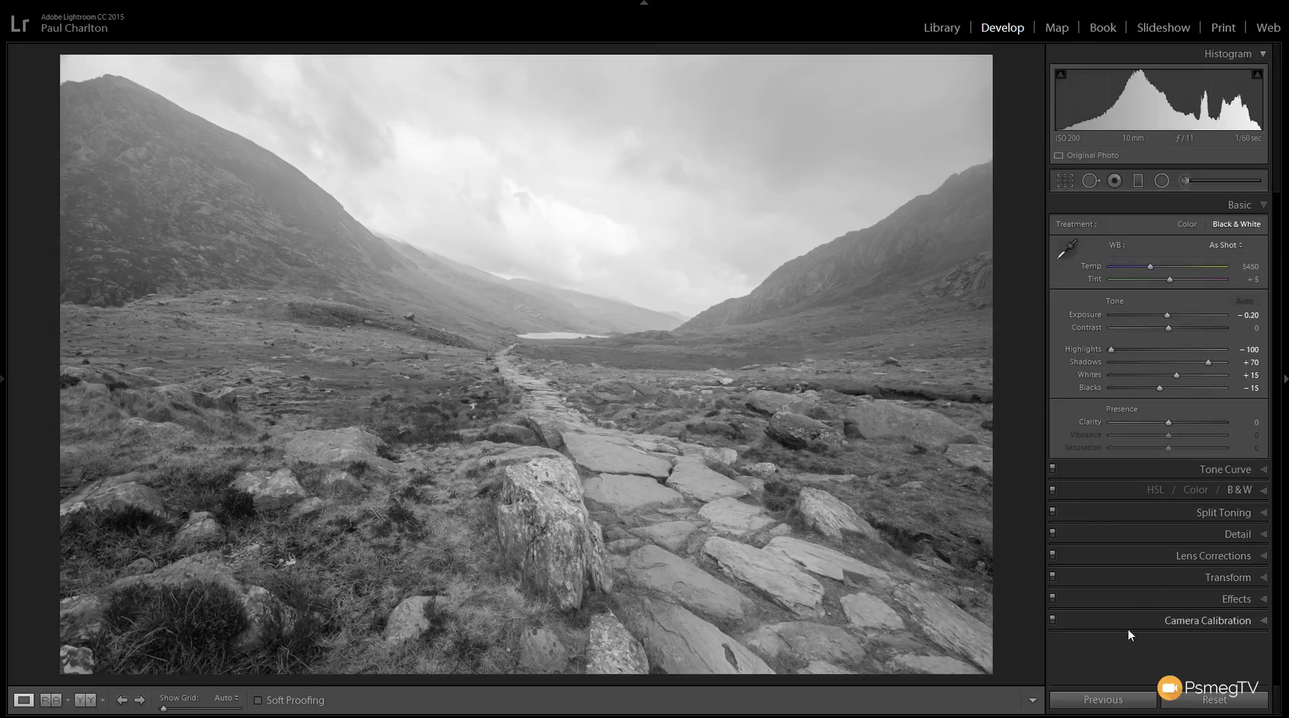
pyautogui.click(1237, 600)
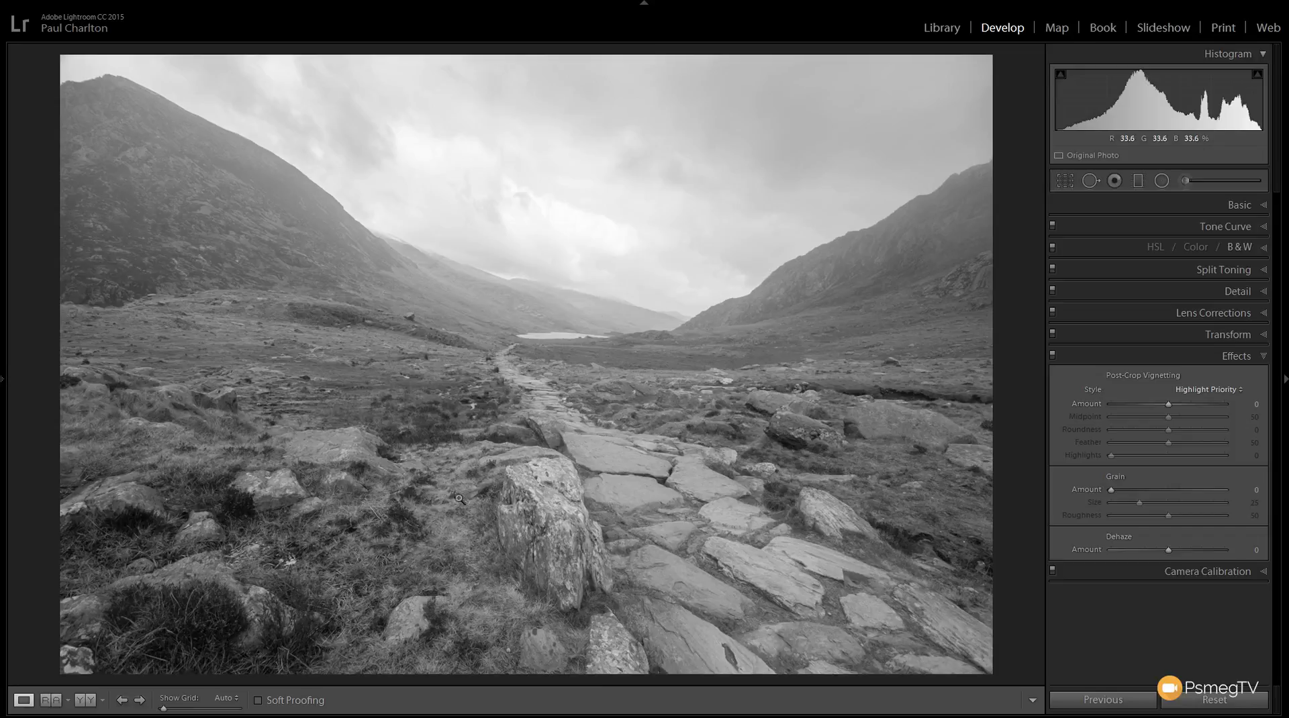
# Step: Remove chromatic aberration and enable lens profile corrections, comparing the photo with and without the corrections
pyautogui.click(1253, 318)
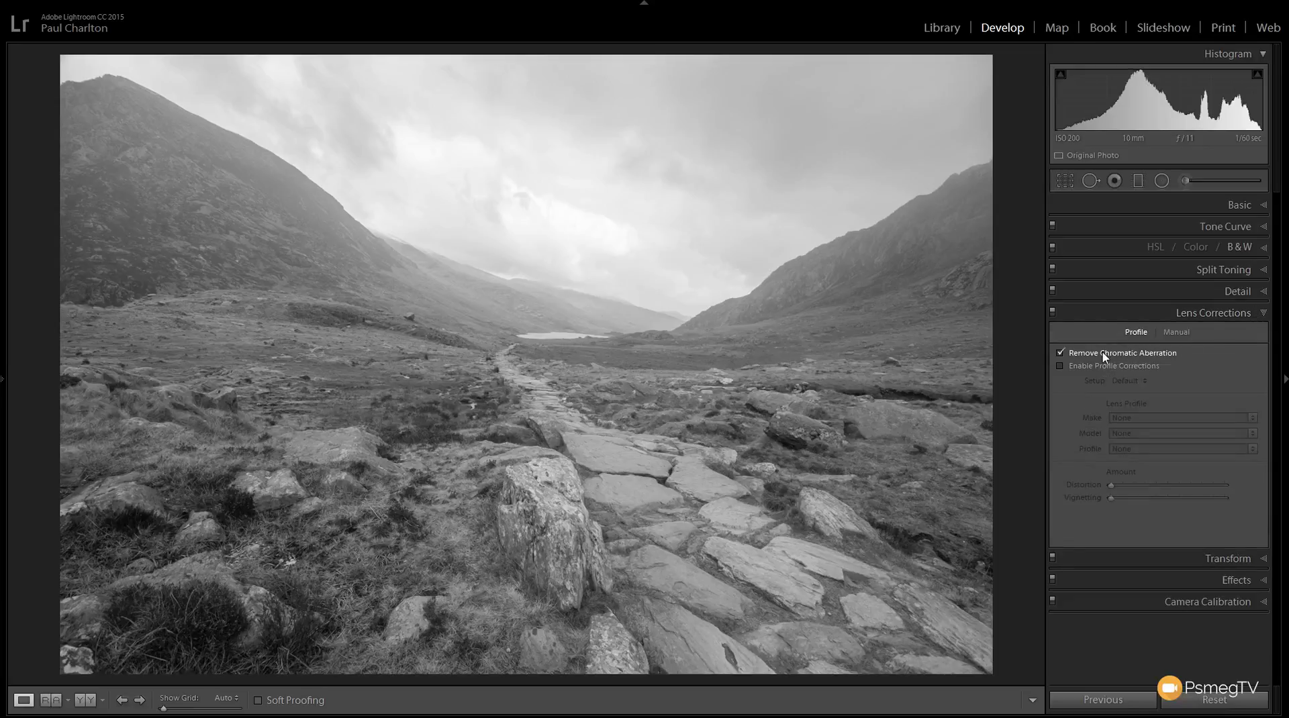
pyautogui.click(1093, 368)
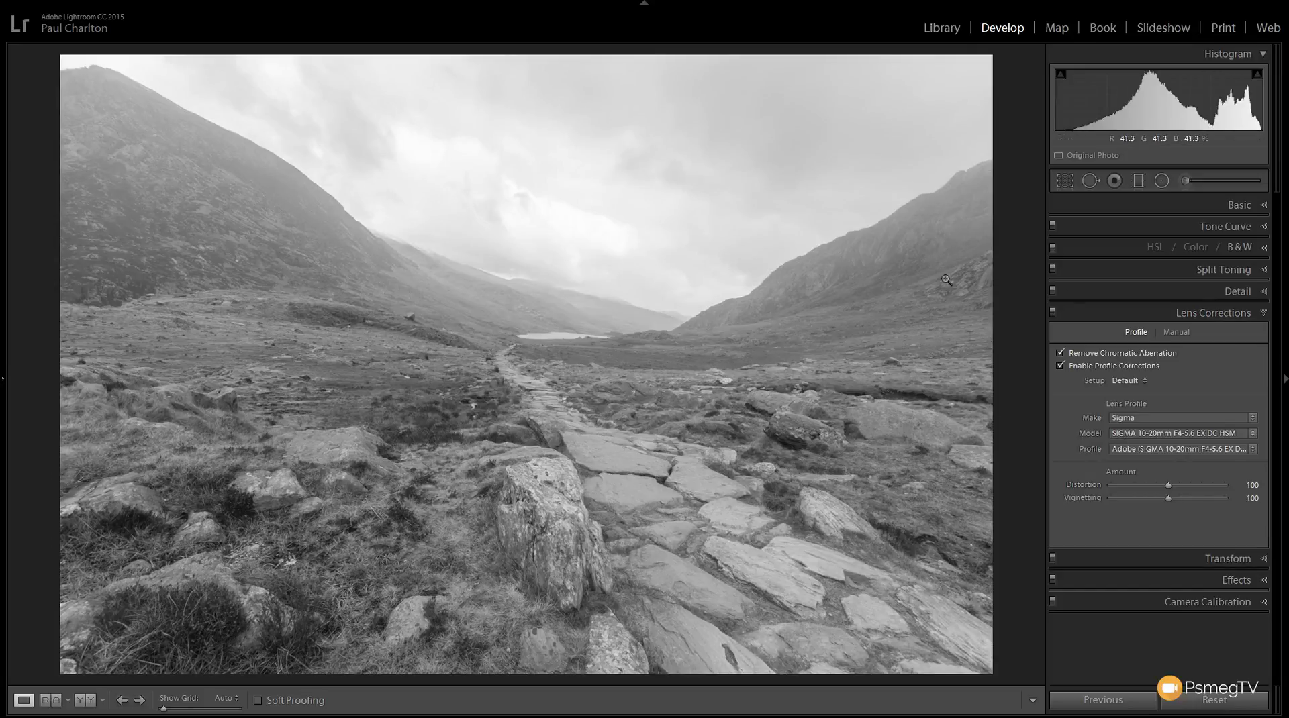
pyautogui.click(1261, 314)
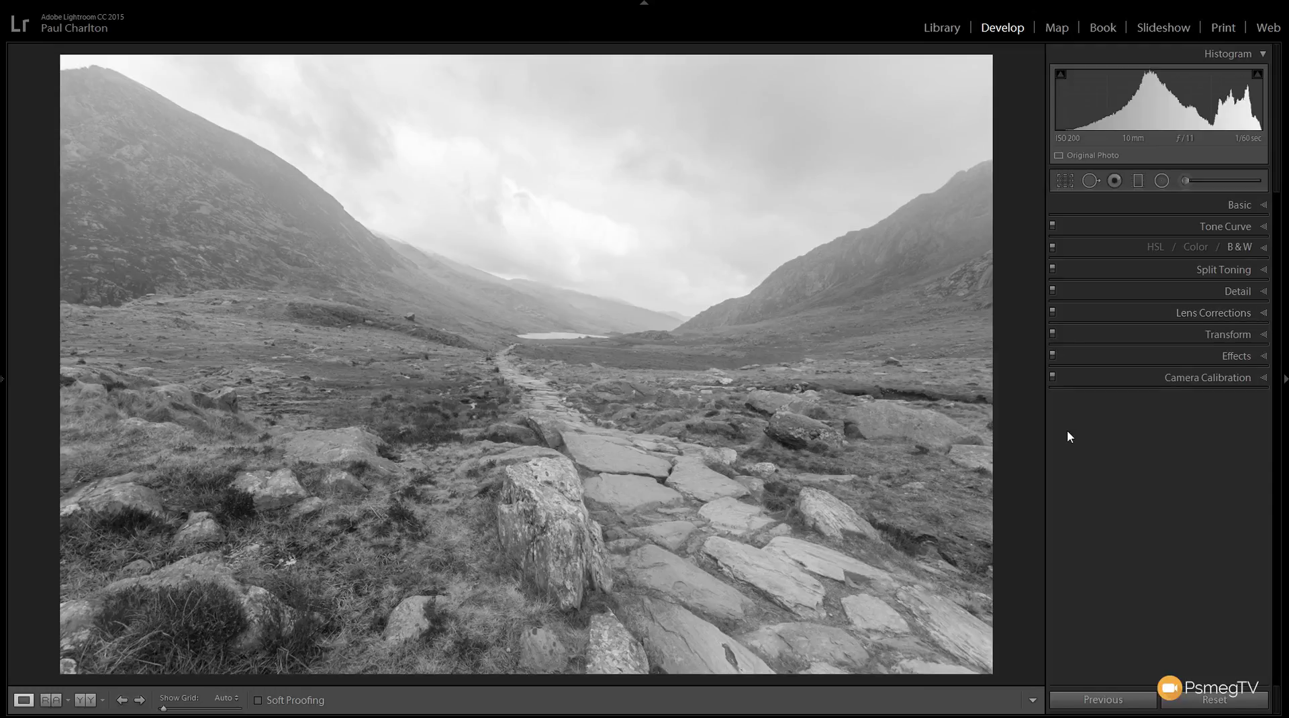
pyautogui.click(1053, 313)
pyautogui.click(1052, 311)
# Step: Set the photo's Dehaze amount to +51 and compare the image with and without the effect
pyautogui.click(1254, 358)
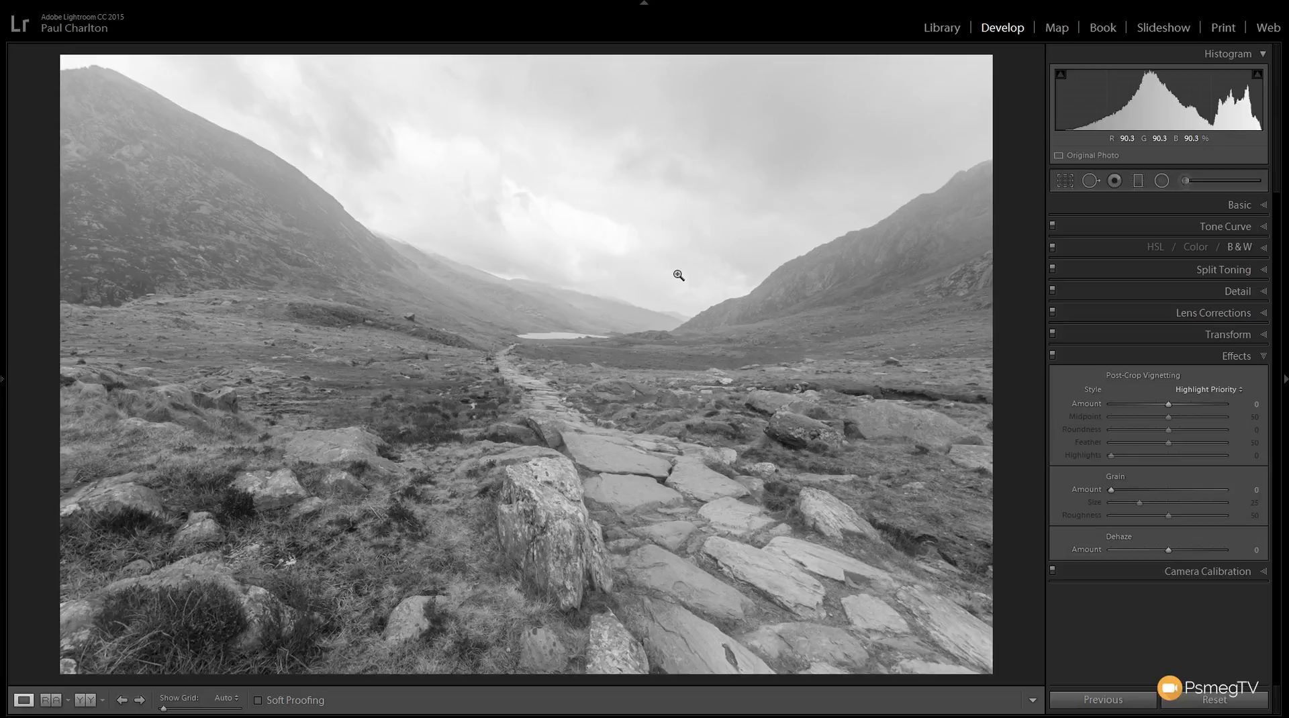
pyautogui.moveTo(645, 715)
pyautogui.moveTo(1169, 551); pyautogui.dragTo(1206, 549)
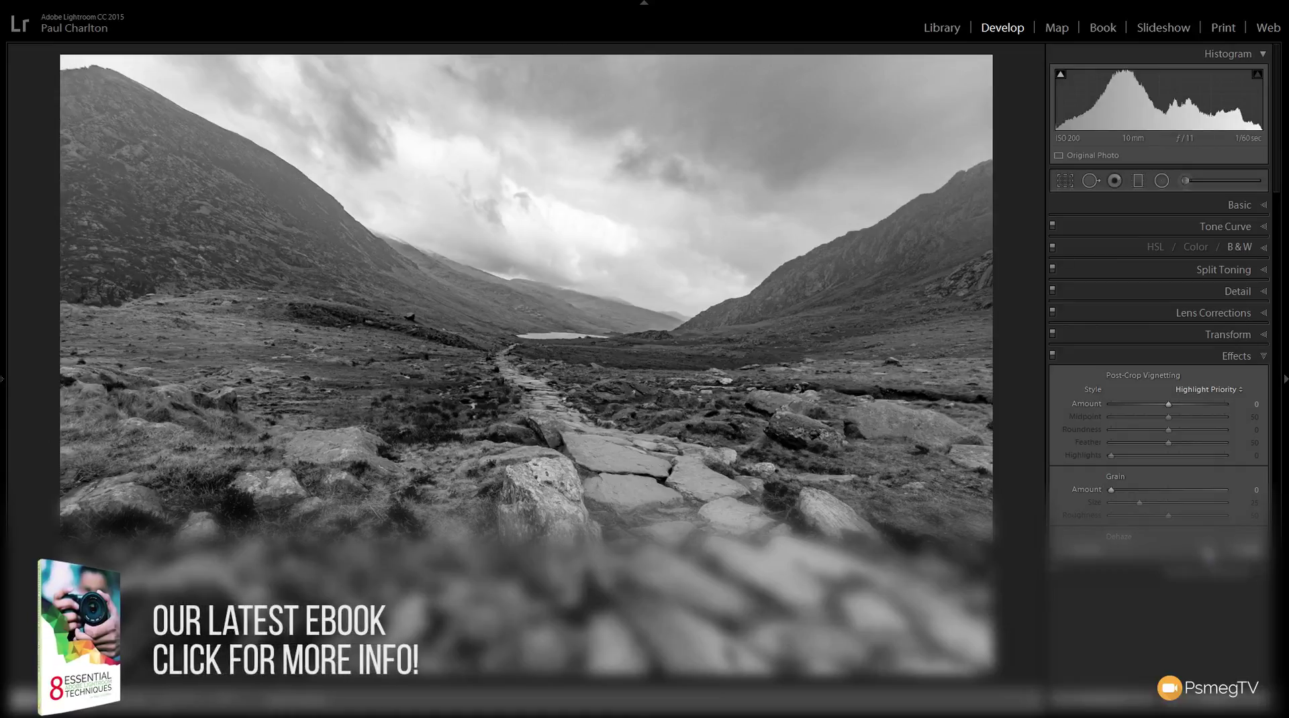
pyautogui.moveTo(1208, 553); pyautogui.dragTo(1195, 553)
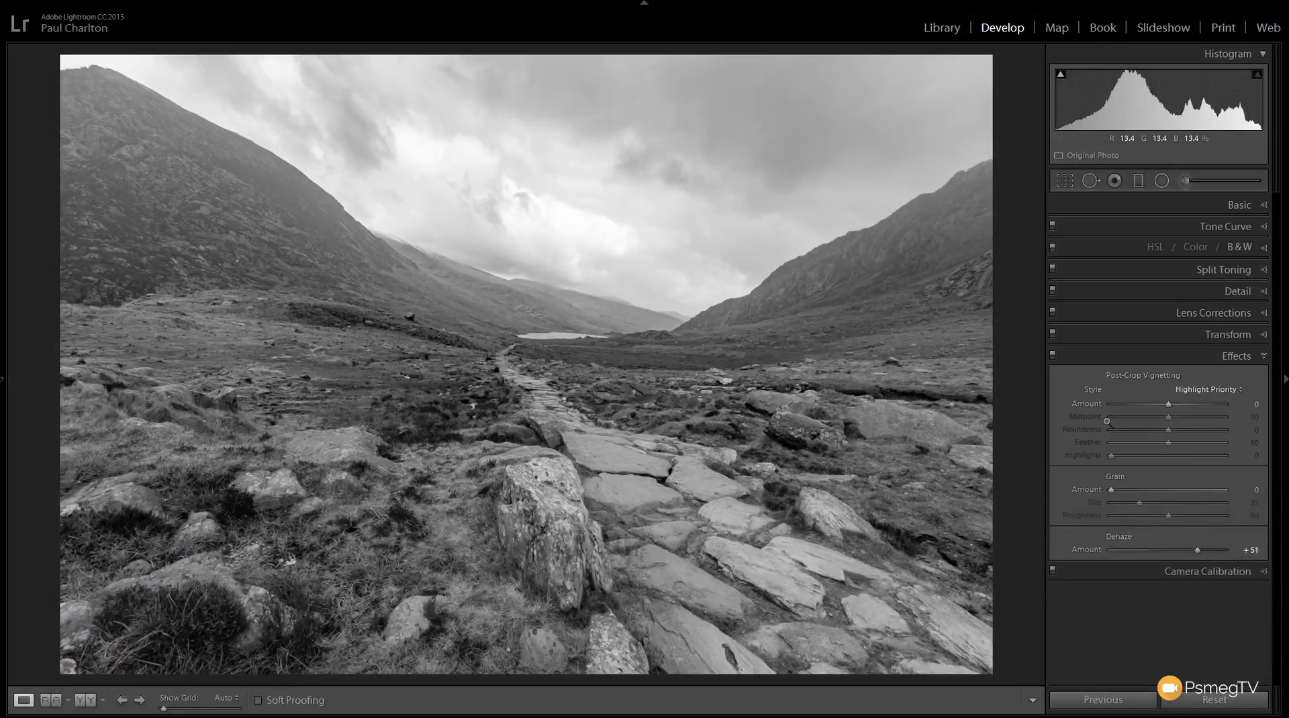
pyautogui.click(1052, 356)
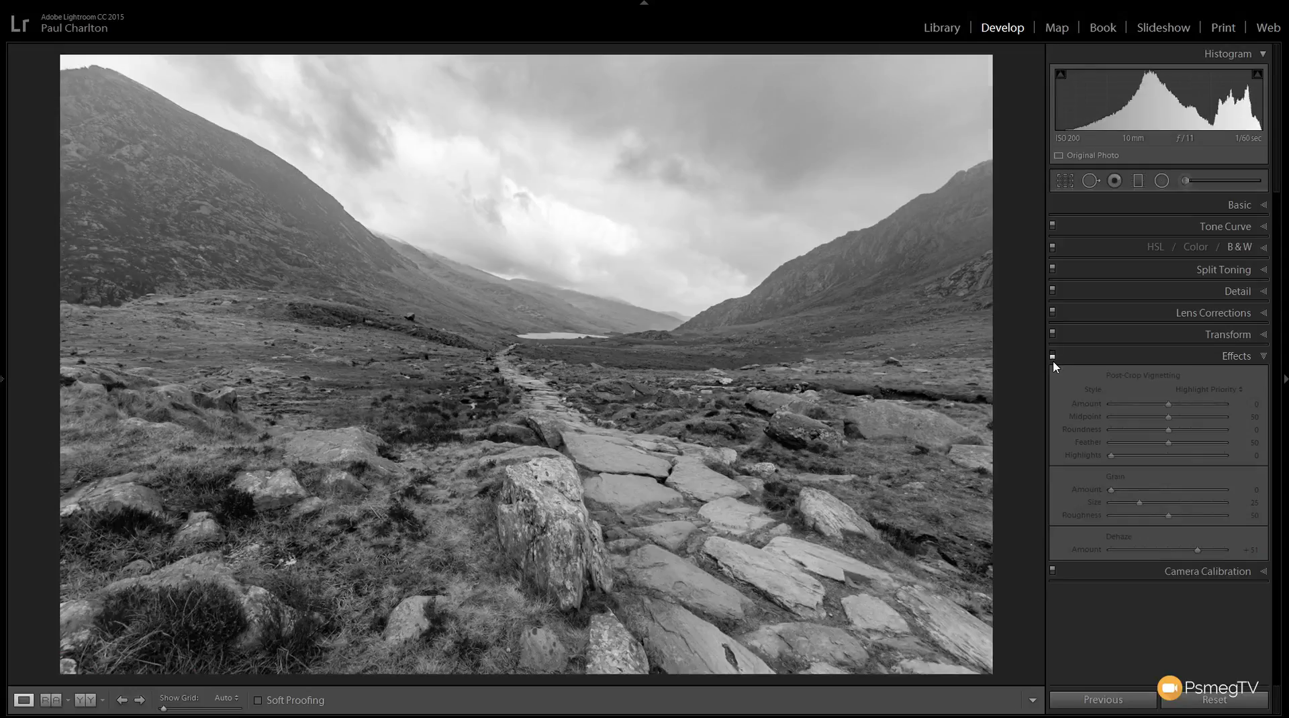
pyautogui.click(1053, 360)
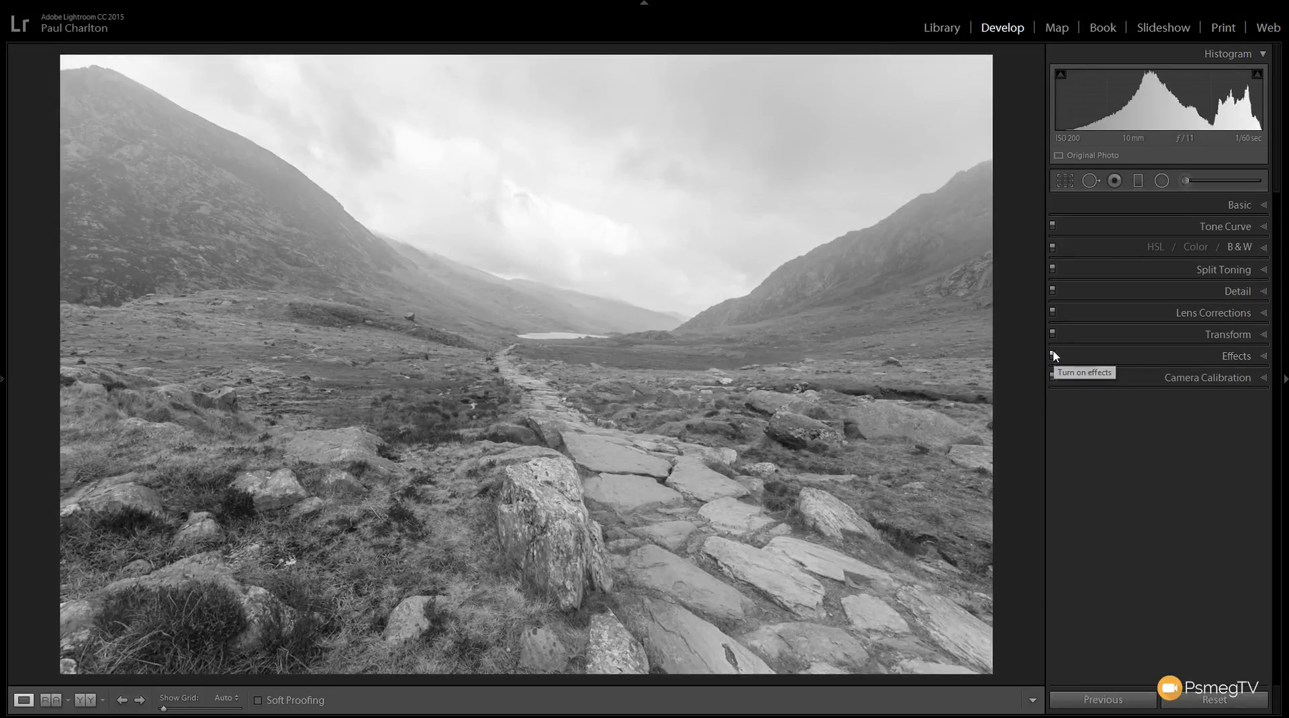
pyautogui.click(1053, 355)
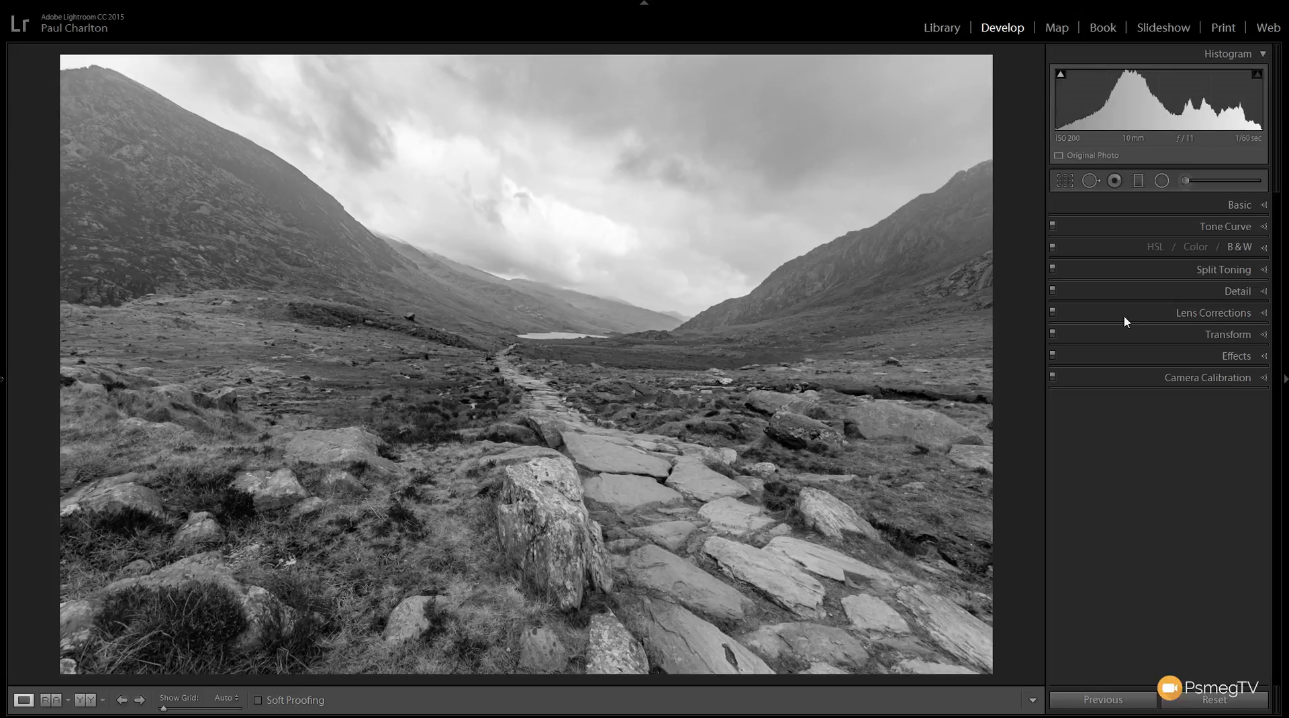
# Step: Add a straight graduated filter with zeroed settings, centred near the horizon and fading from the sky into the foreground
pyautogui.click(1248, 210)
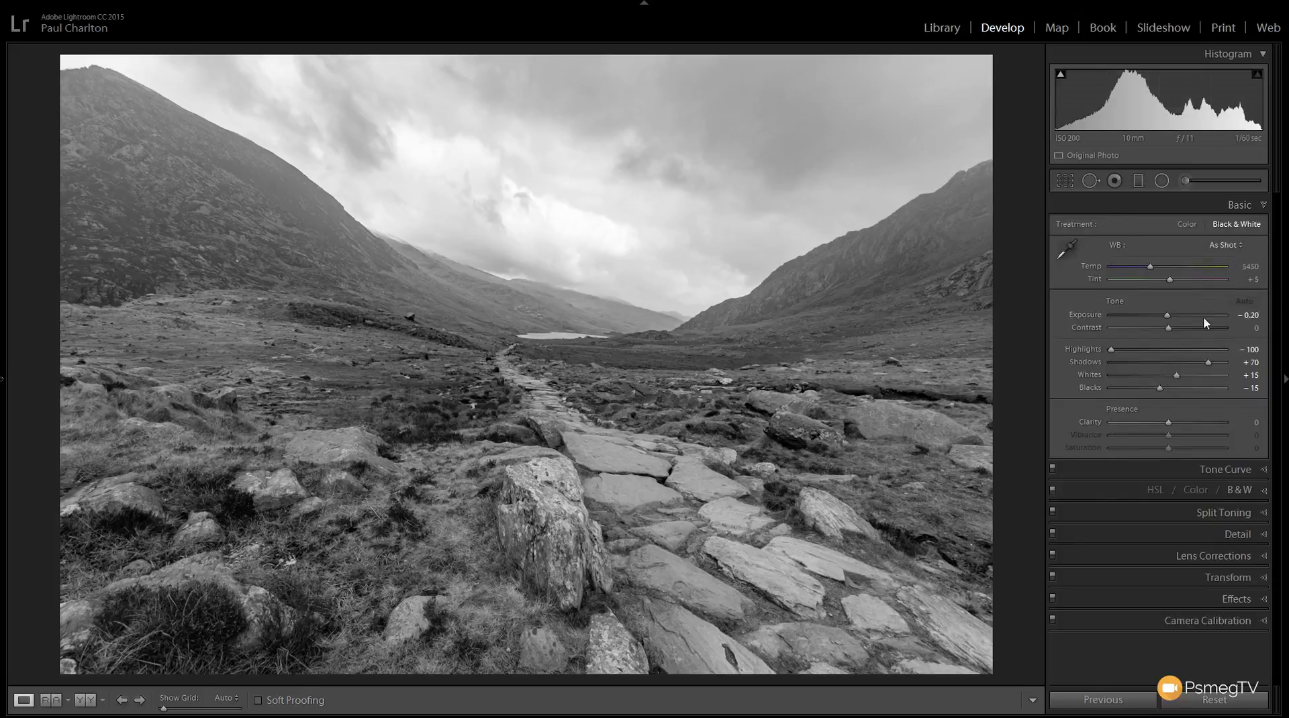
pyautogui.click(1138, 183)
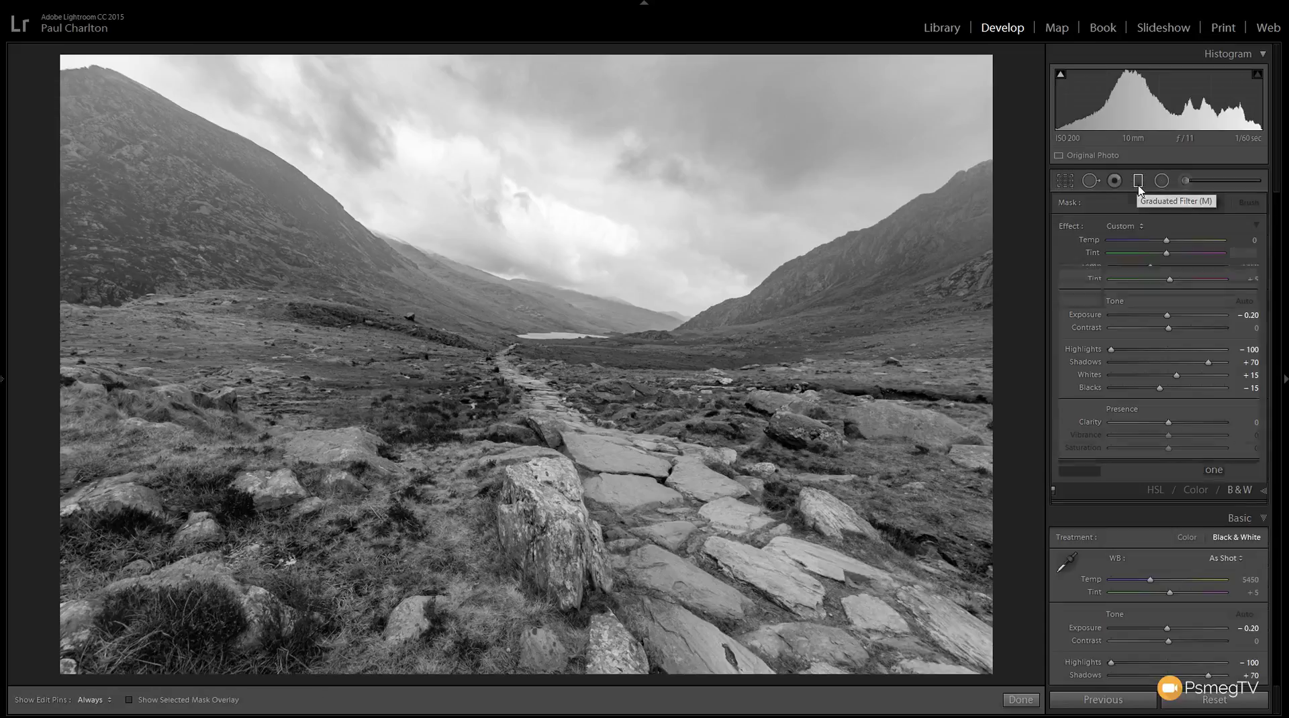
pyautogui.doubleClick(1075, 227)
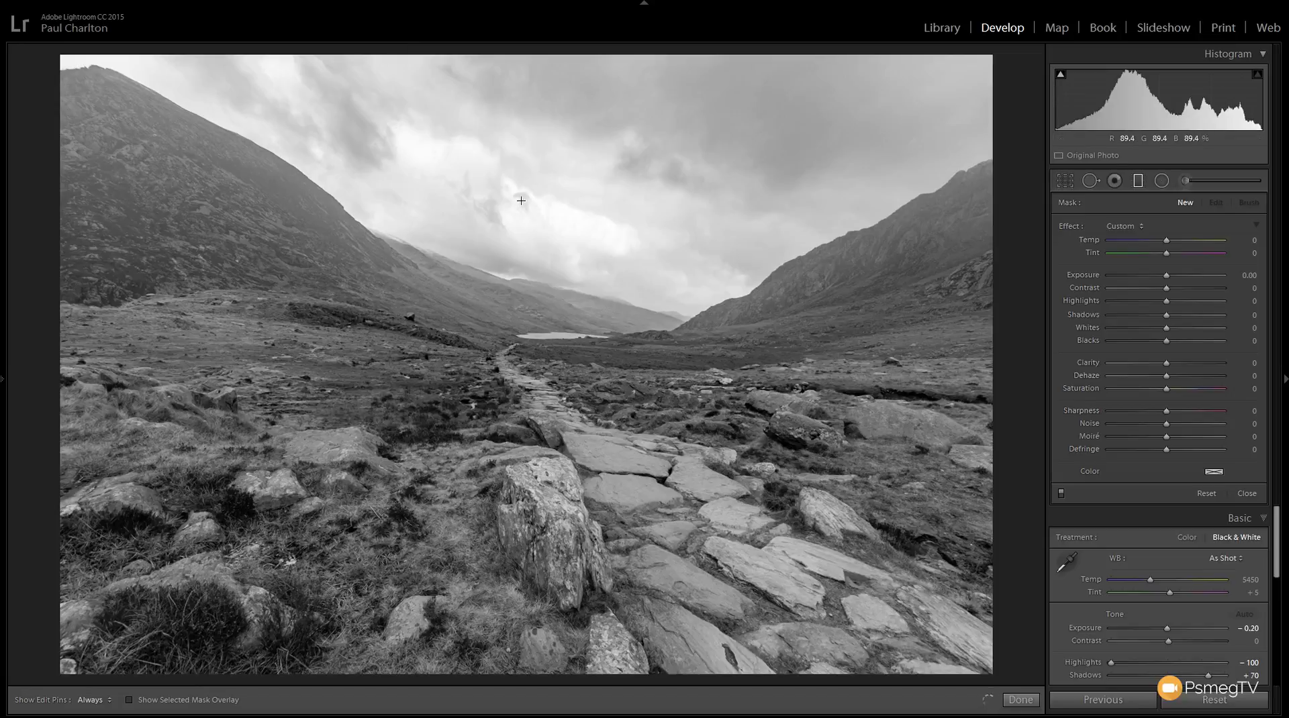
pyautogui.press('shift')
pyautogui.moveTo(530, 181); pyautogui.dragTo(535, 454)
pyautogui.press('shift')
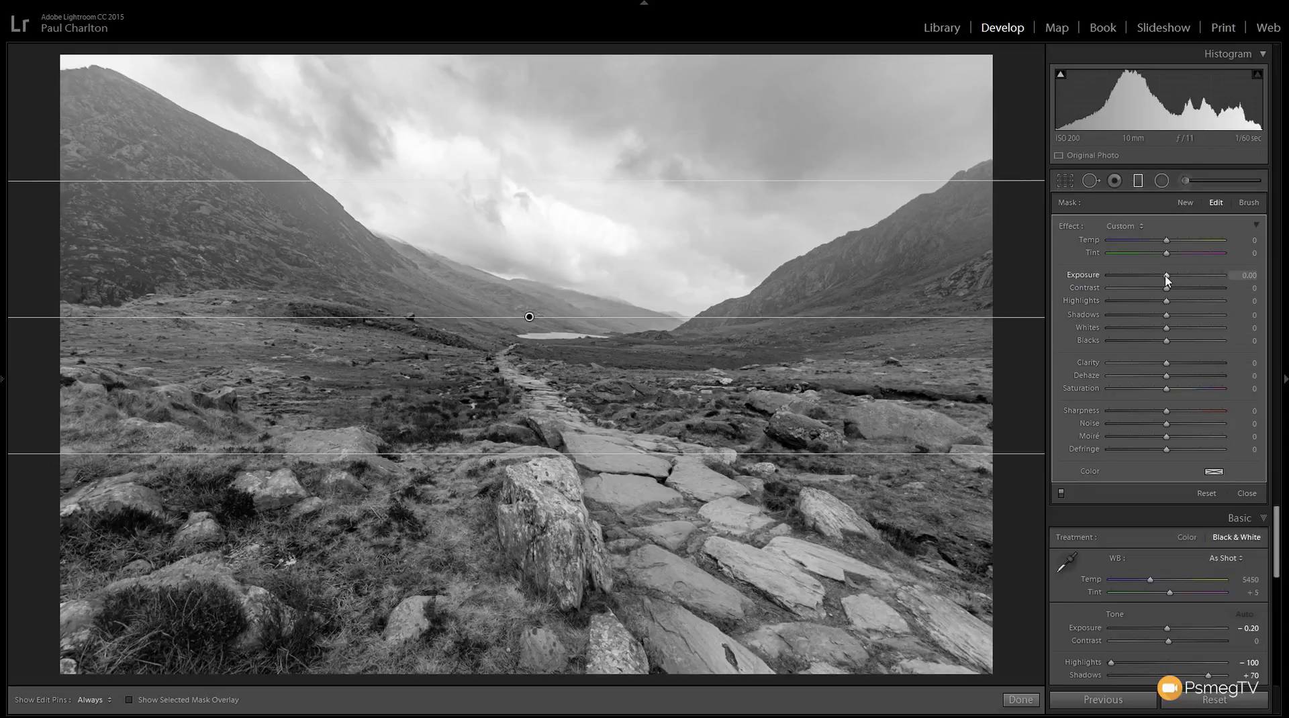
# Step: Set the graduated filter's Exposure to −0.59, Contrast to 38 and Clarity to 41
pyautogui.moveTo(1166, 276); pyautogui.dragTo(1159, 281)
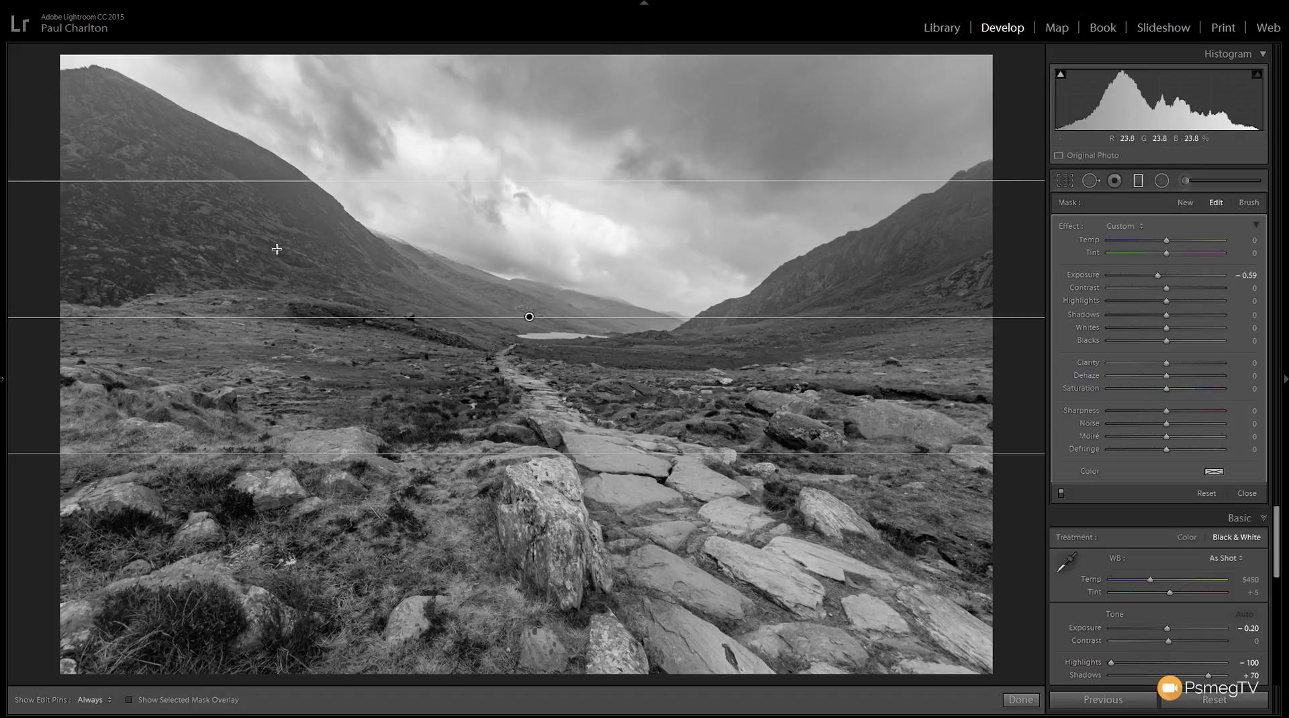
pyautogui.moveTo(1166, 288); pyautogui.dragTo(1187, 289)
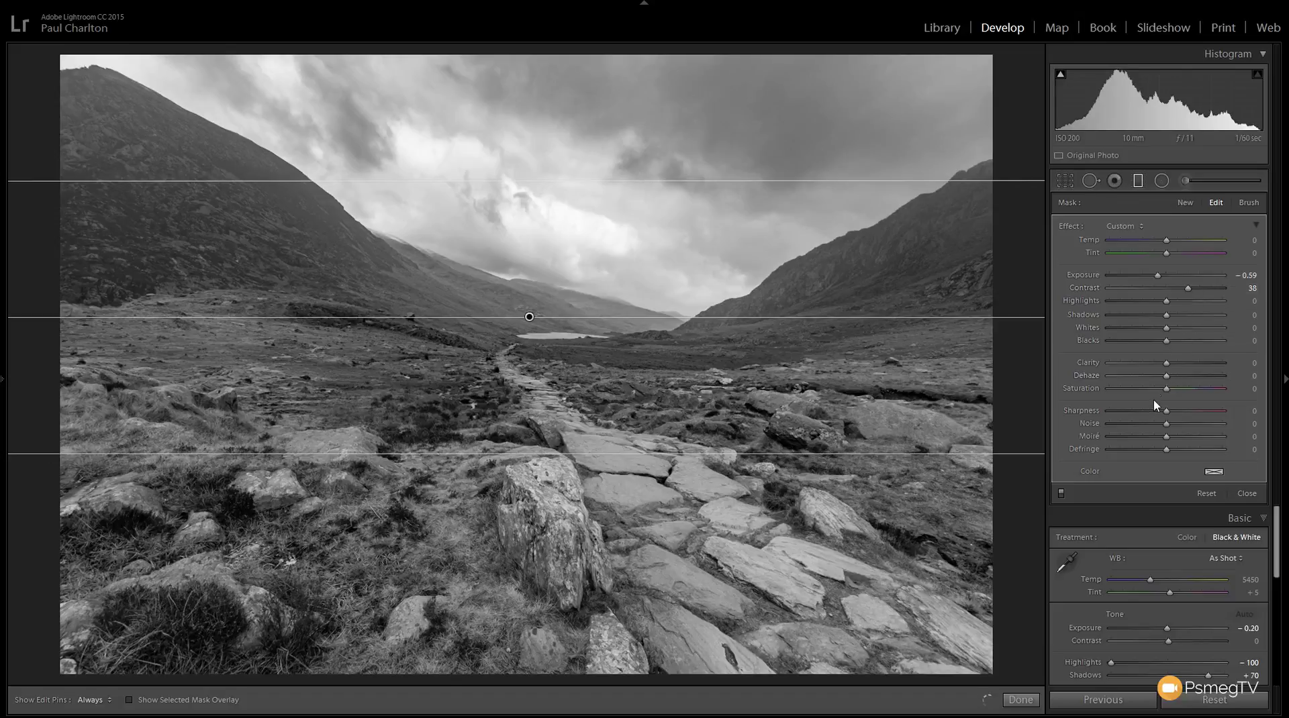
pyautogui.click(1167, 366)
pyautogui.moveTo(1169, 367); pyautogui.dragTo(1192, 368)
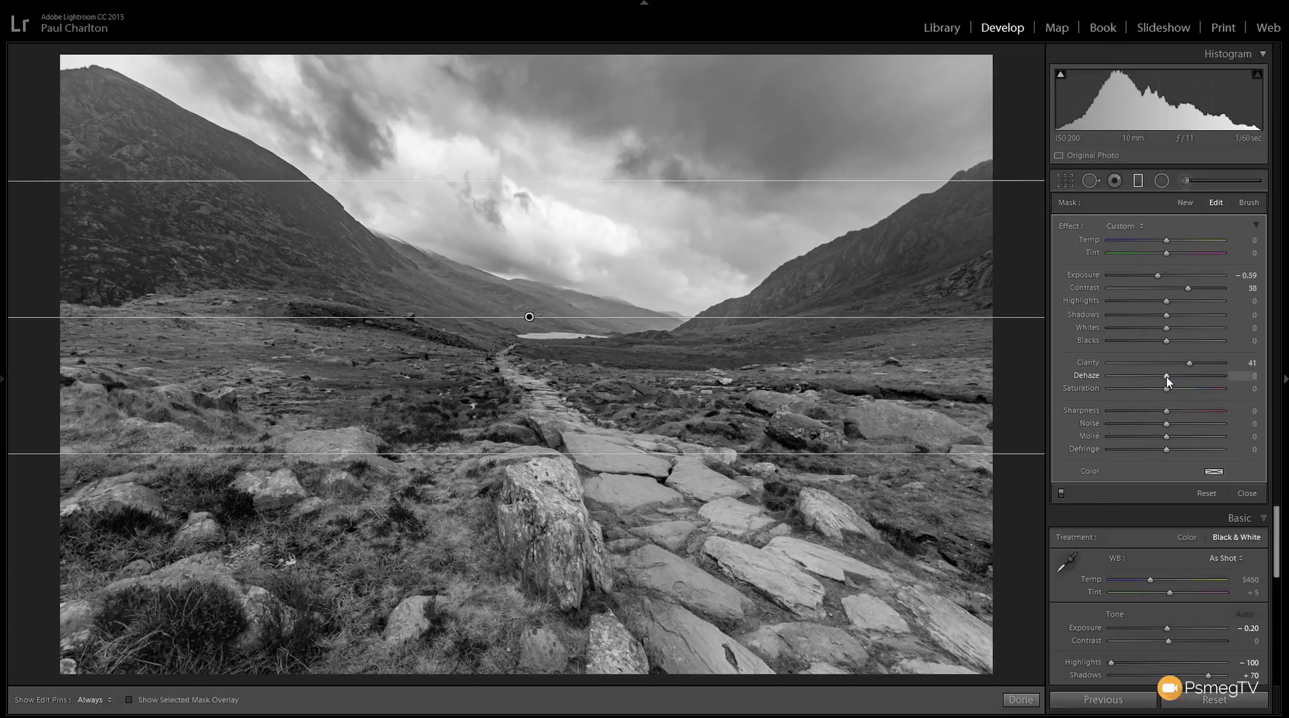
# Step: Set the graduated filter's Dehaze to 8, Shadows to 53 and Blacks to −24
pyautogui.moveTo(1167, 381); pyautogui.dragTo(1171, 381)
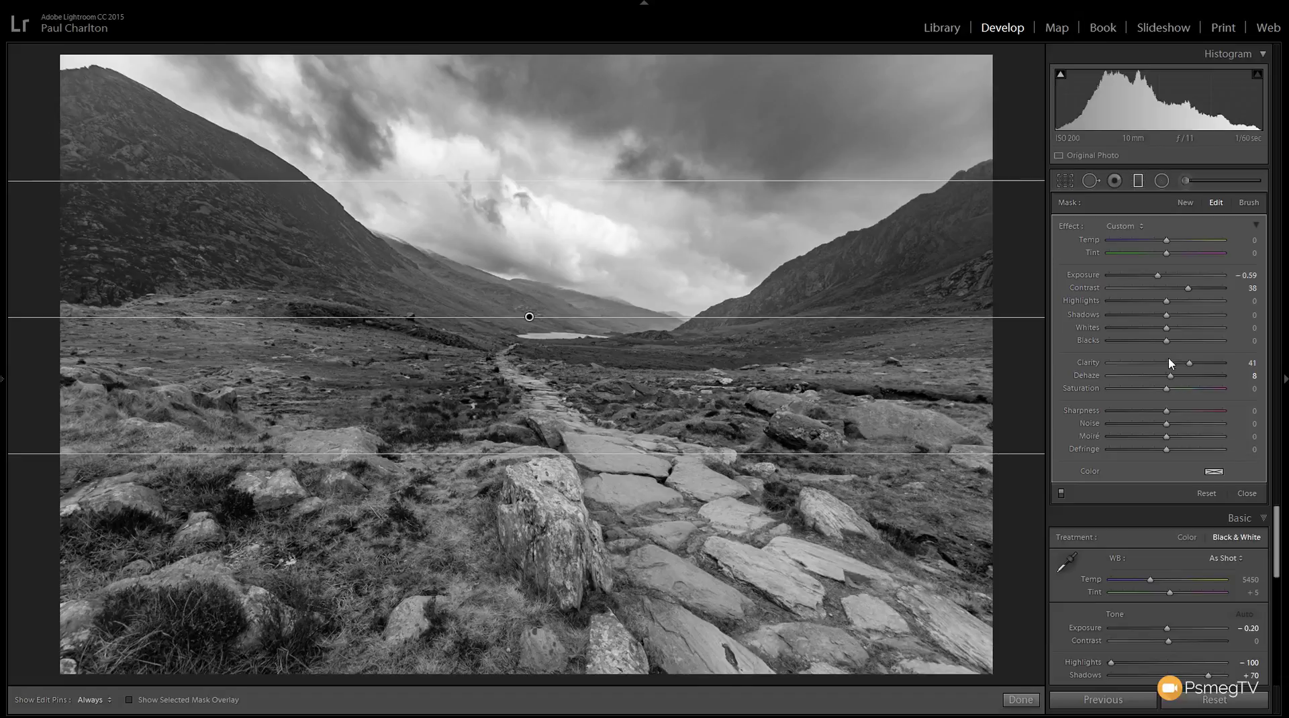
pyautogui.click(1166, 321)
pyautogui.moveTo(1167, 322); pyautogui.dragTo(1194, 316)
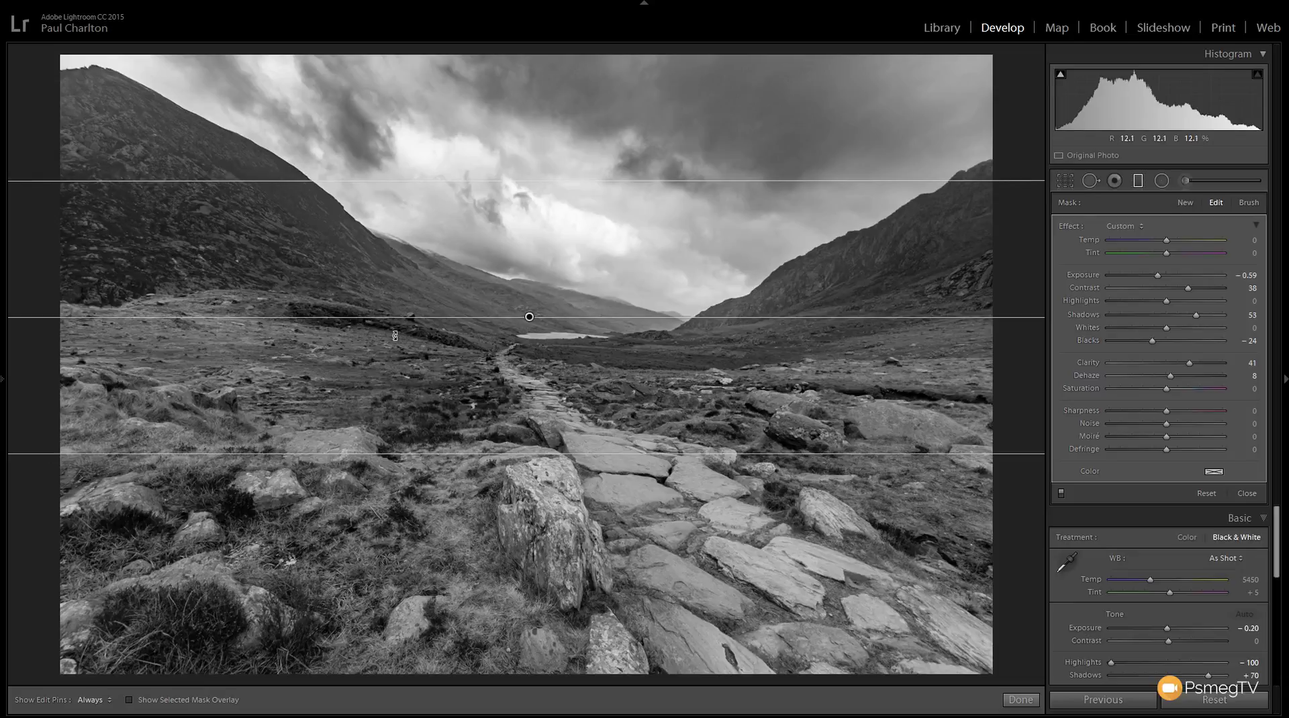
# Step: Set the sky graduated filter's Clarity to 44, Dehaze to 16 and Shadows to 70, and compare the photo with and without the filter
pyautogui.moveTo(1191, 365); pyautogui.dragTo(1175, 377)
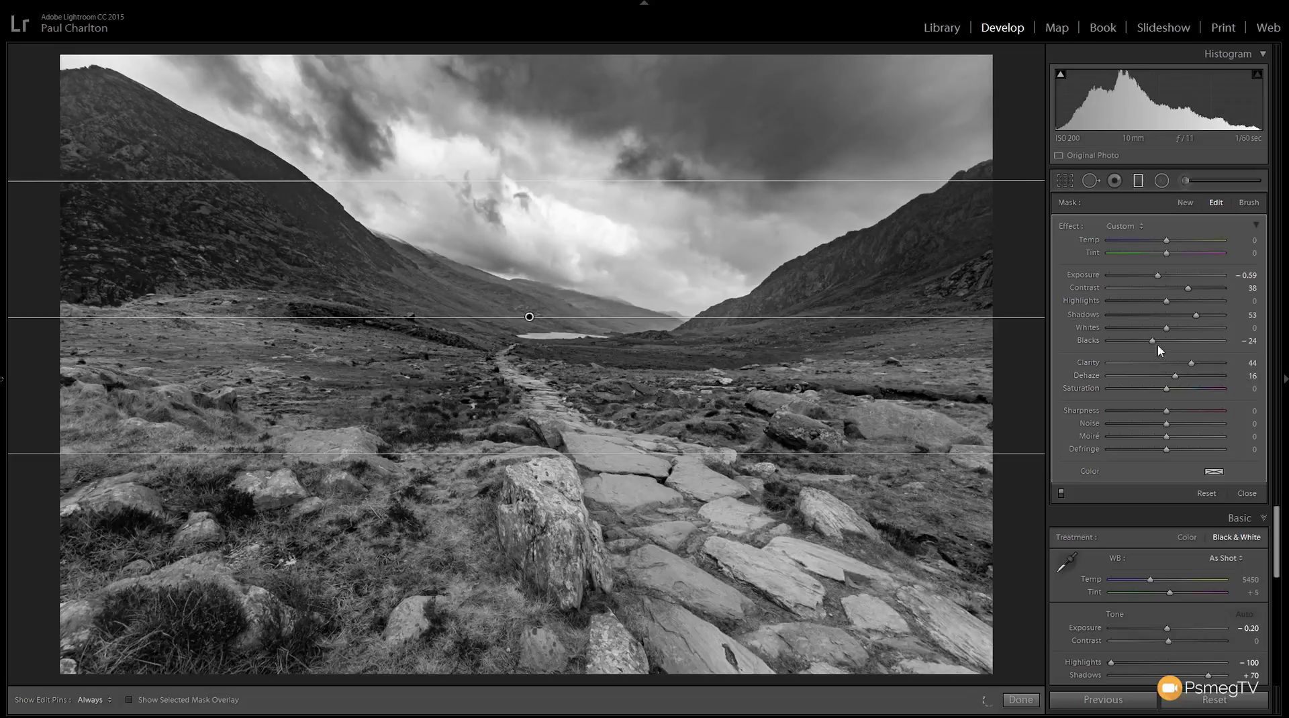
pyautogui.moveTo(1196, 319); pyautogui.dragTo(1203, 321)
pyautogui.click(1061, 495)
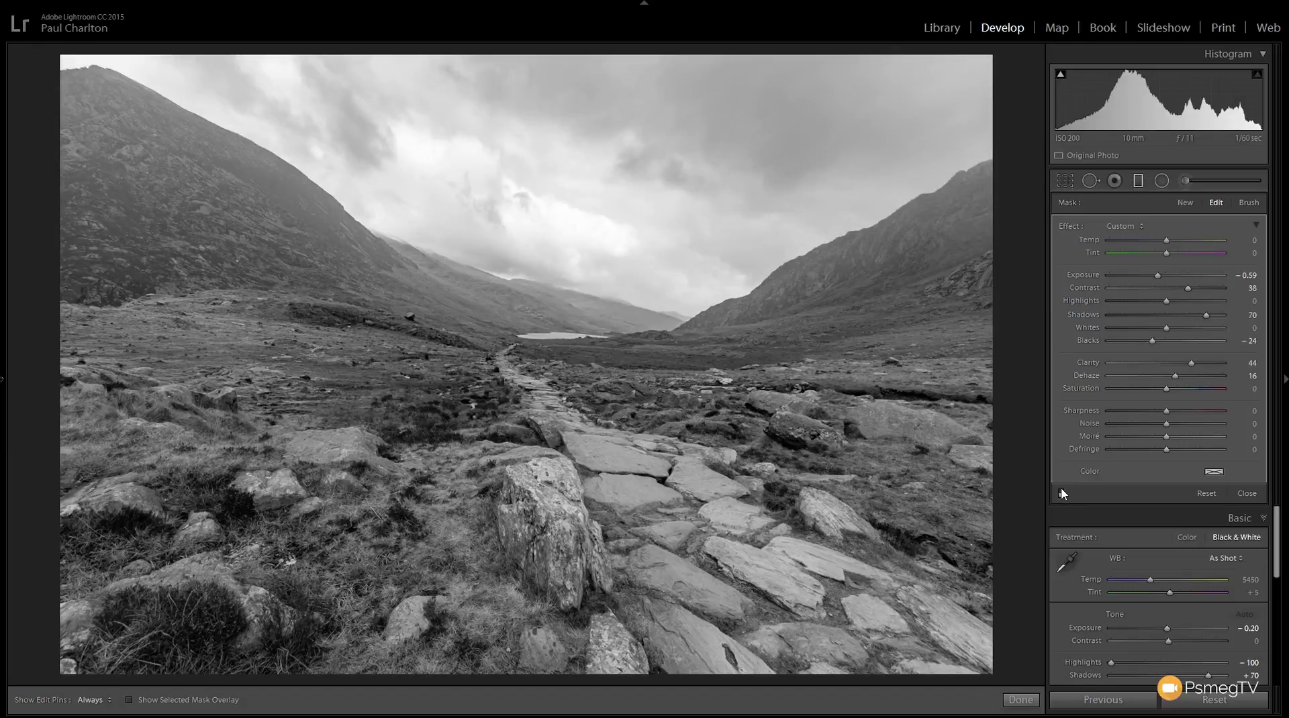
pyautogui.click(1060, 493)
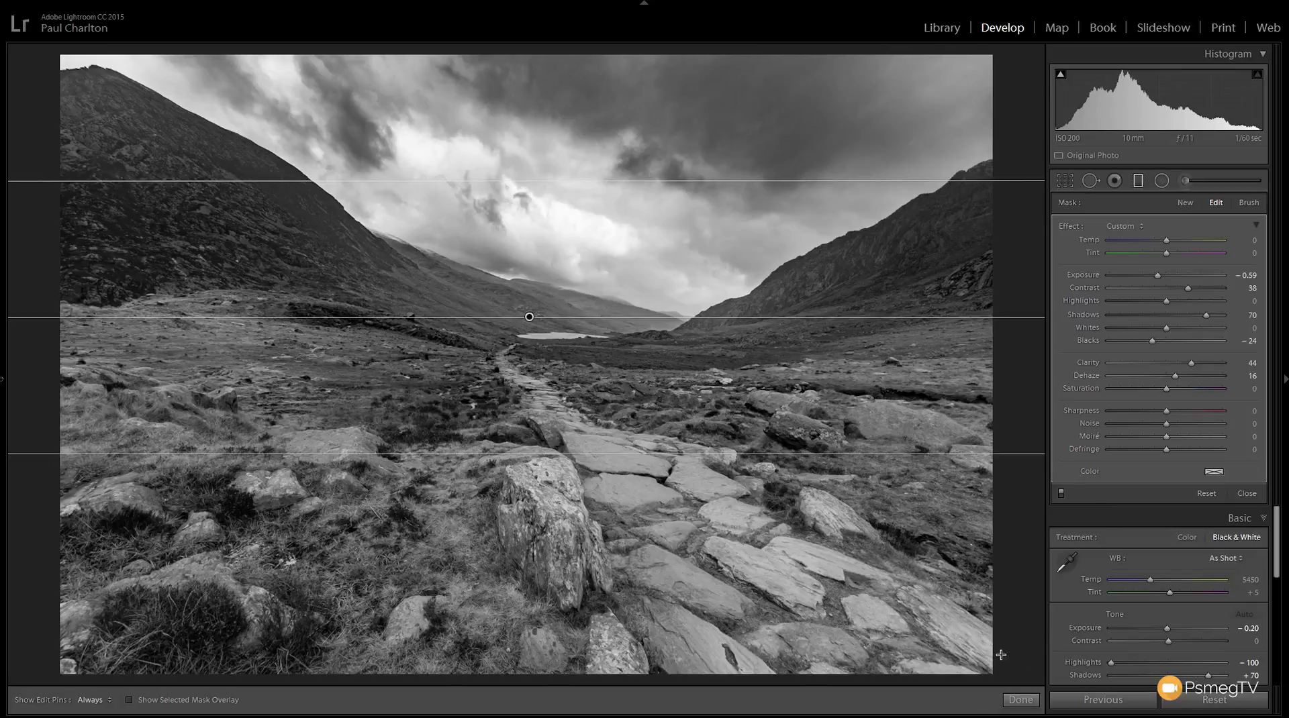
pyautogui.click(1020, 700)
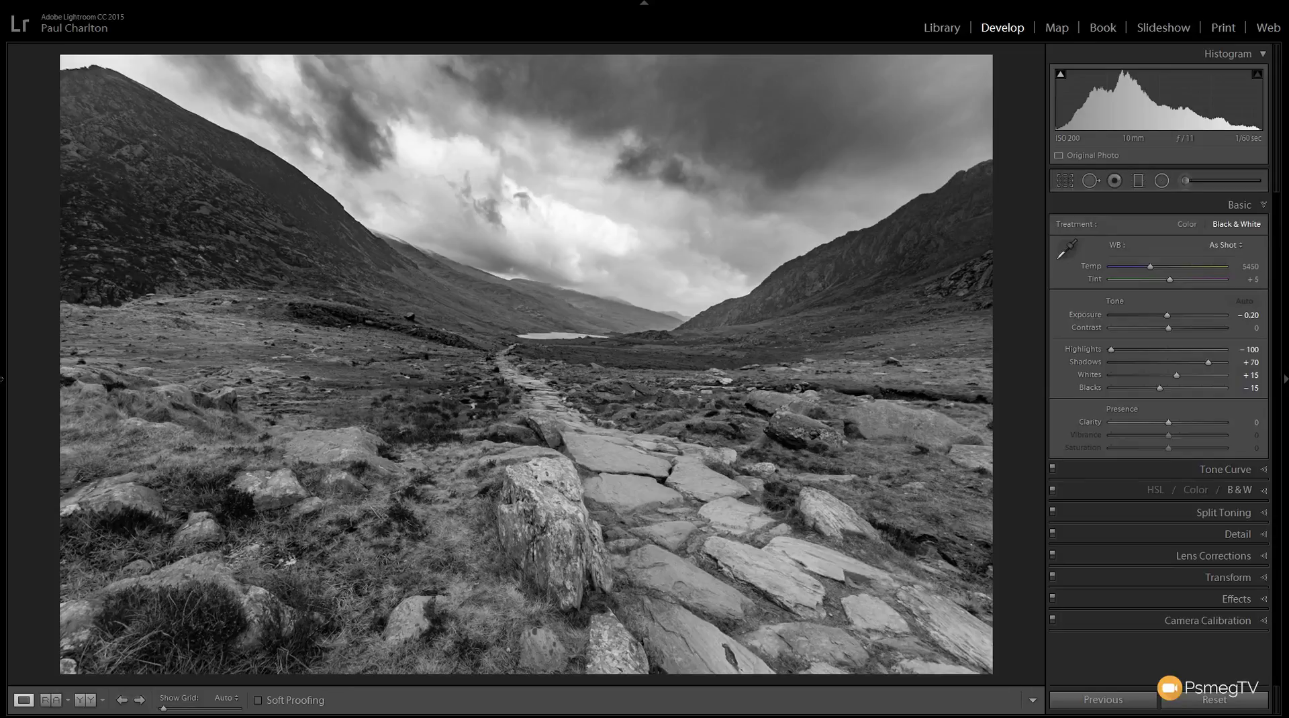
# Step: Add a straight graduated filter rising from the foreground with Clarity 49, and move its centre up to just above the large standing rock
pyautogui.click(1139, 182)
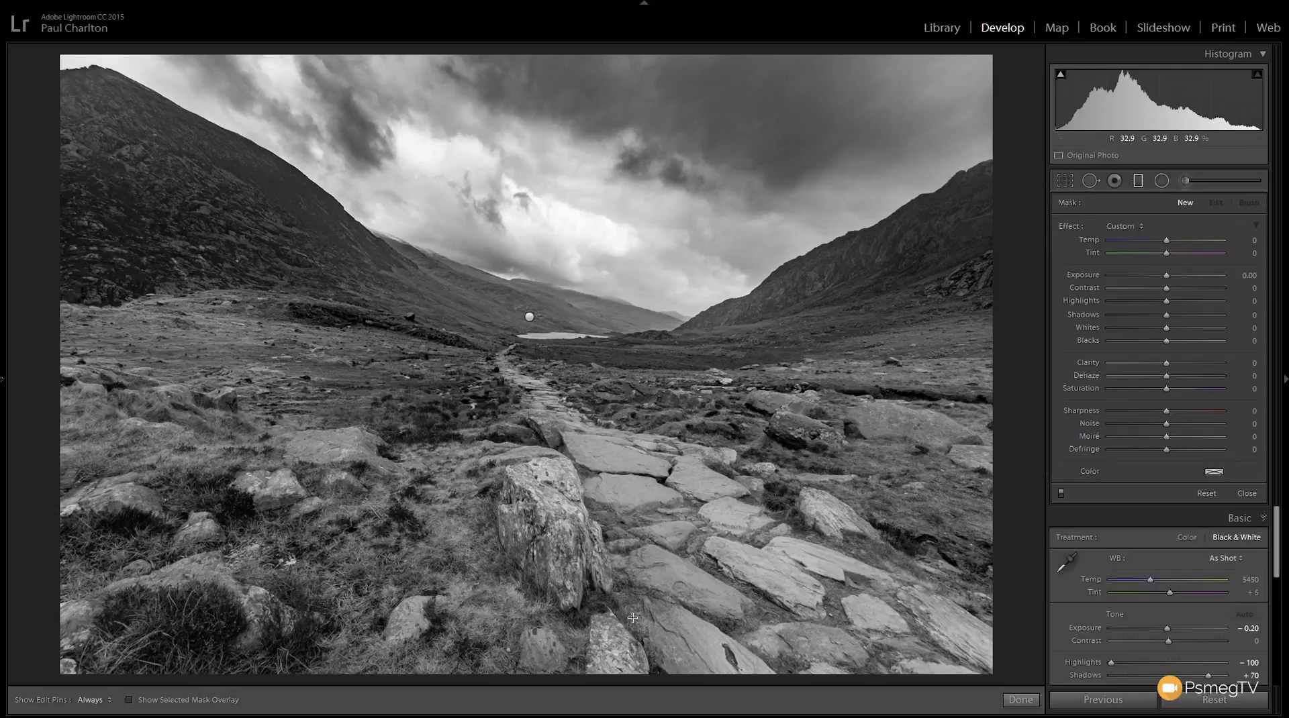
pyautogui.moveTo(540, 675); pyautogui.dragTo(538, 336)
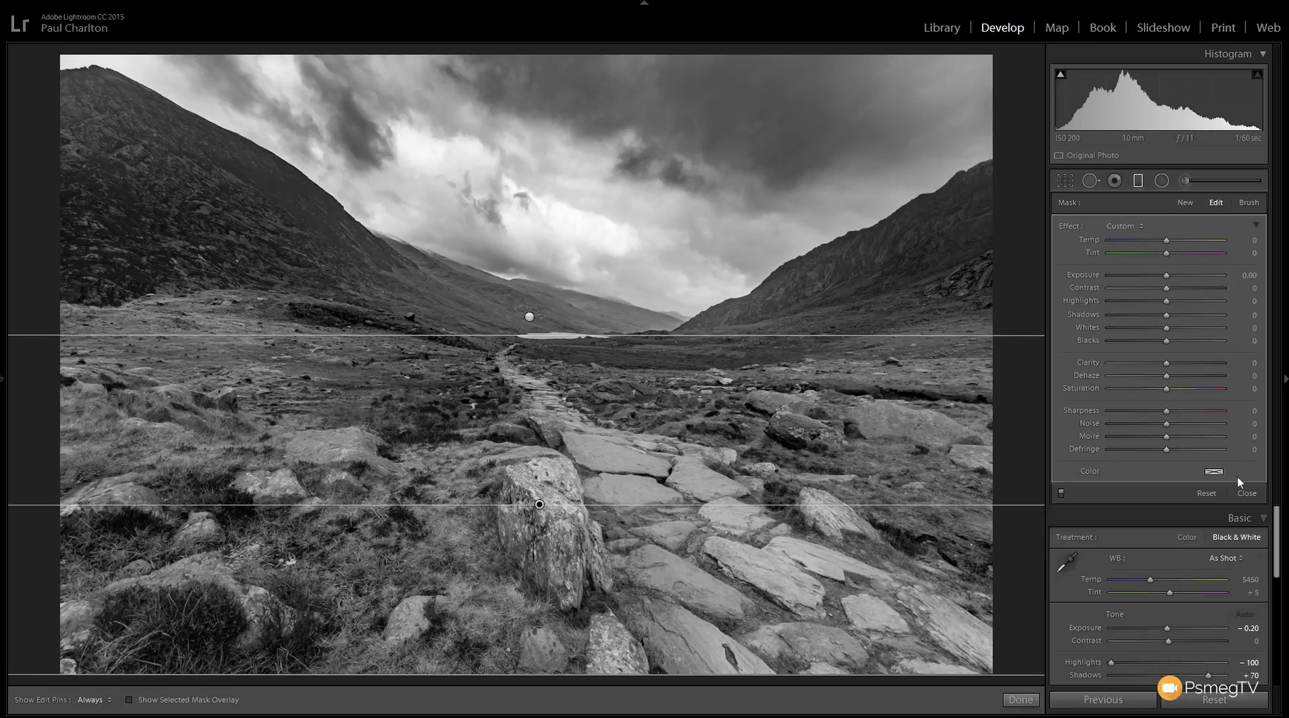
pyautogui.moveTo(1167, 369); pyautogui.dragTo(1196, 366)
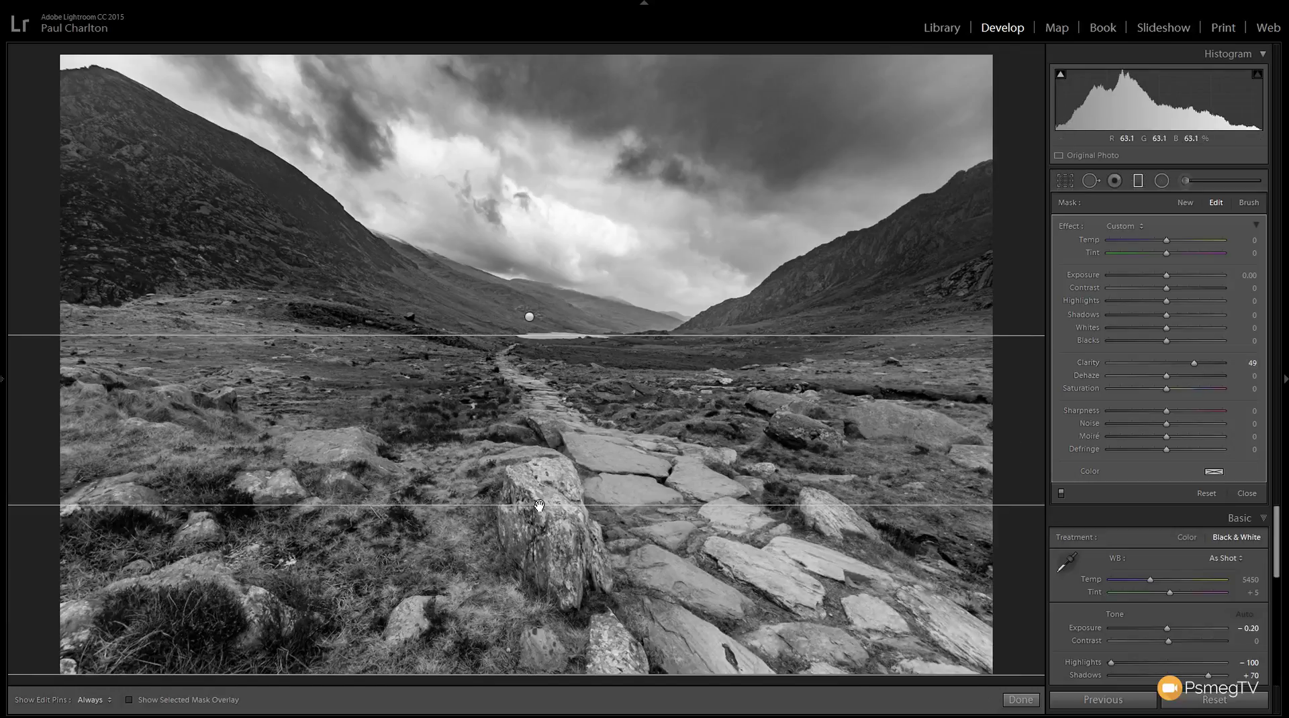
pyautogui.moveTo(539, 504); pyautogui.dragTo(543, 440)
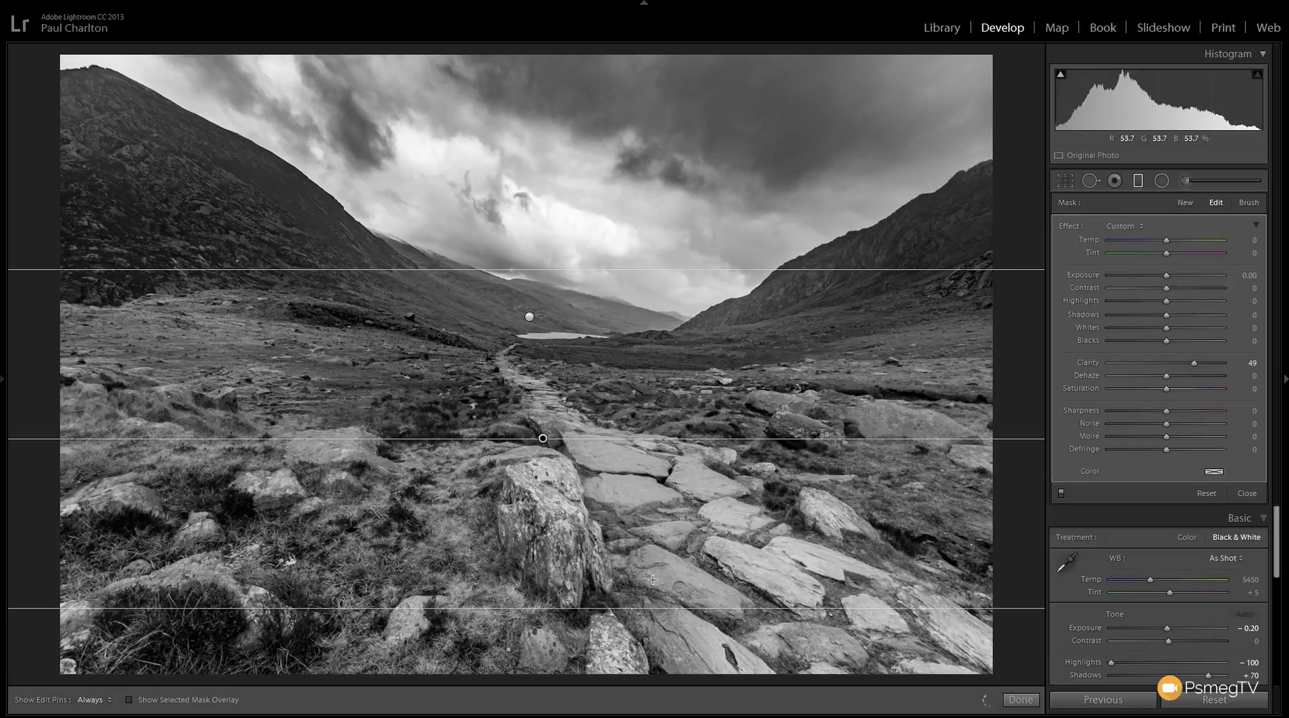
pyautogui.click(1061, 495)
pyautogui.click(1062, 494)
# Step: Set the foreground filter's Dehaze to 16, Contrast 23, Shadows 10, Highlights 24, Whites 25 and Blacks −16, and compare with the original photo
pyautogui.moveTo(1168, 380); pyautogui.dragTo(1178, 383)
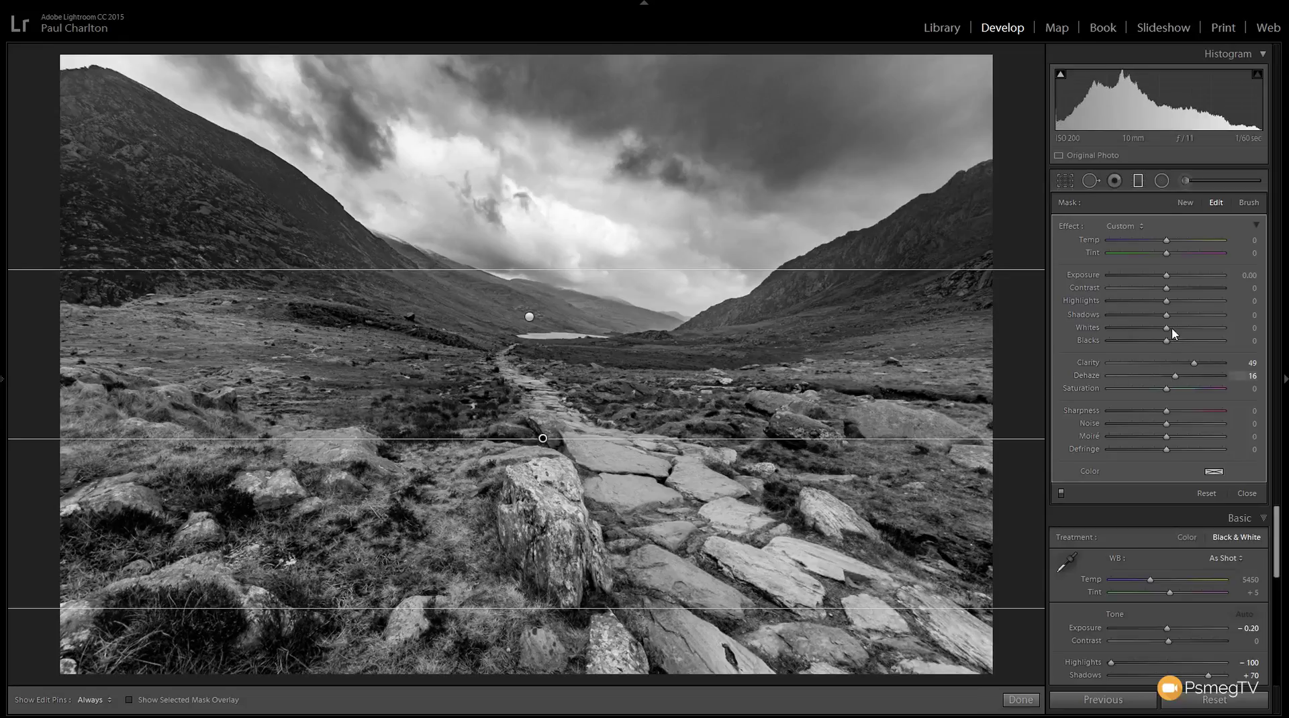
pyautogui.moveTo(1167, 288); pyautogui.dragTo(1169, 288)
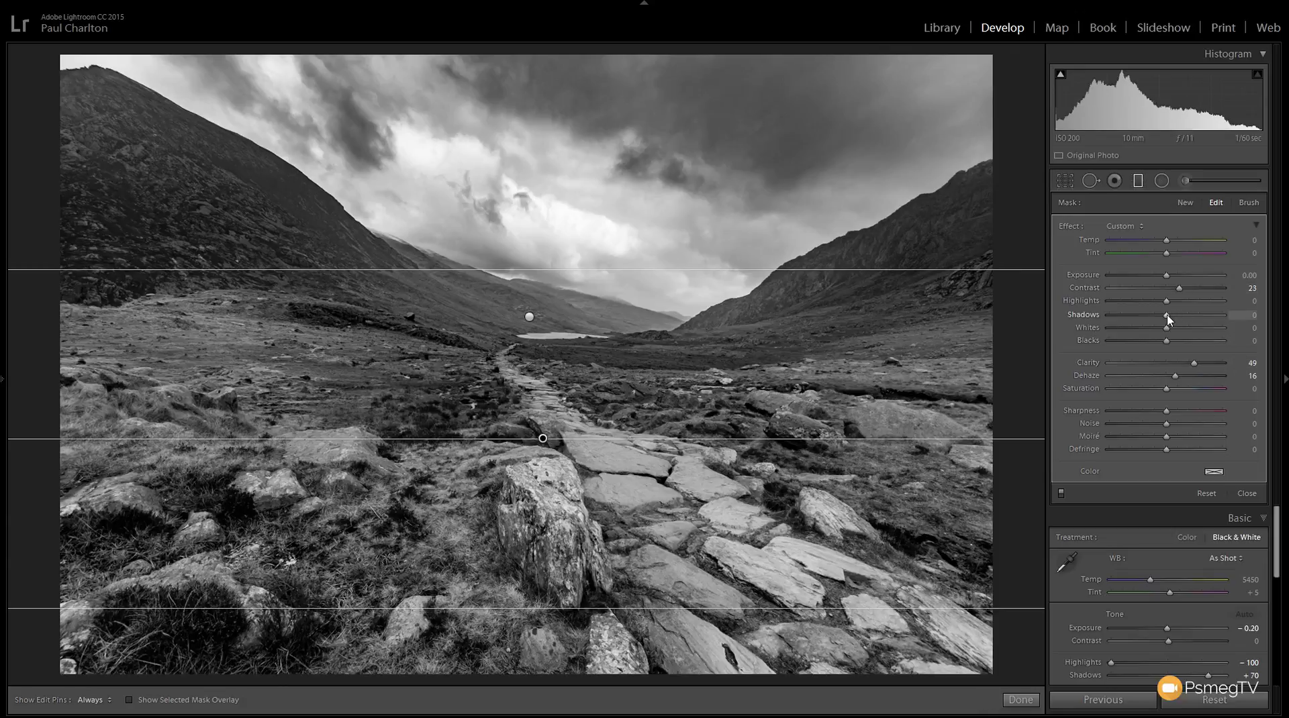
pyautogui.moveTo(1169, 320); pyautogui.dragTo(1176, 320)
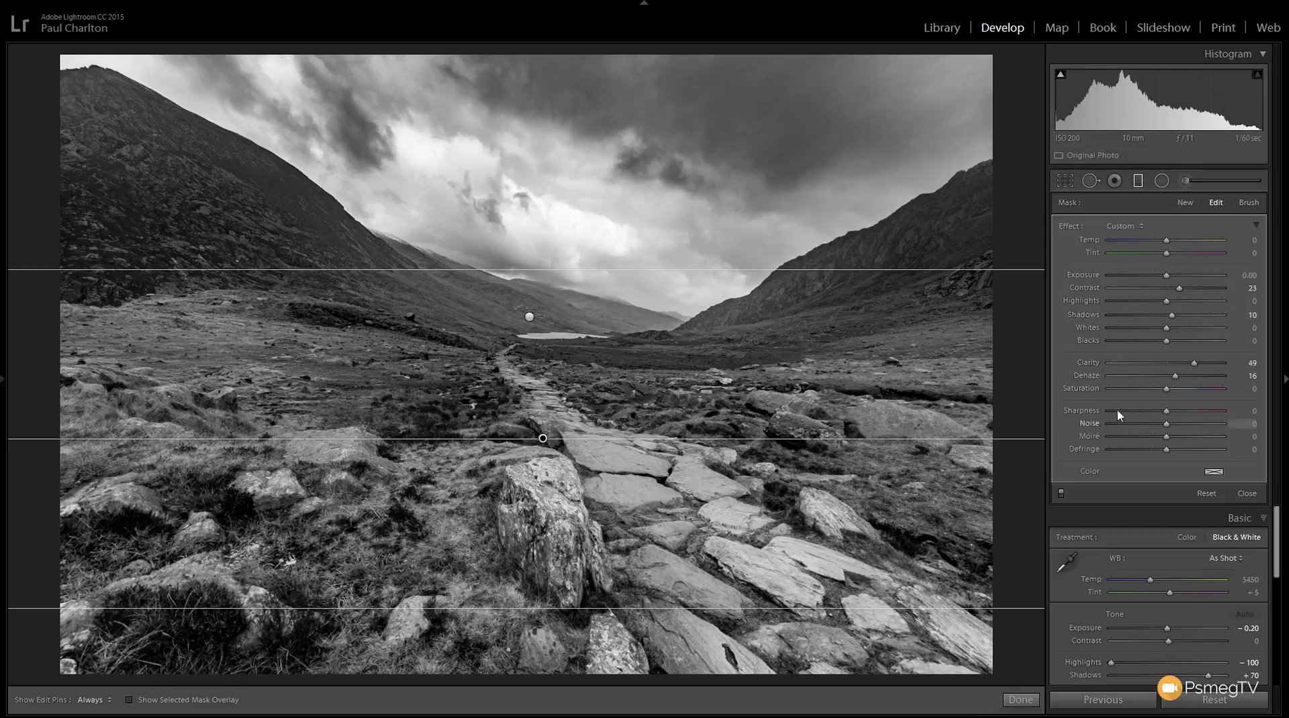
pyautogui.moveTo(1167, 341); pyautogui.dragTo(1175, 304)
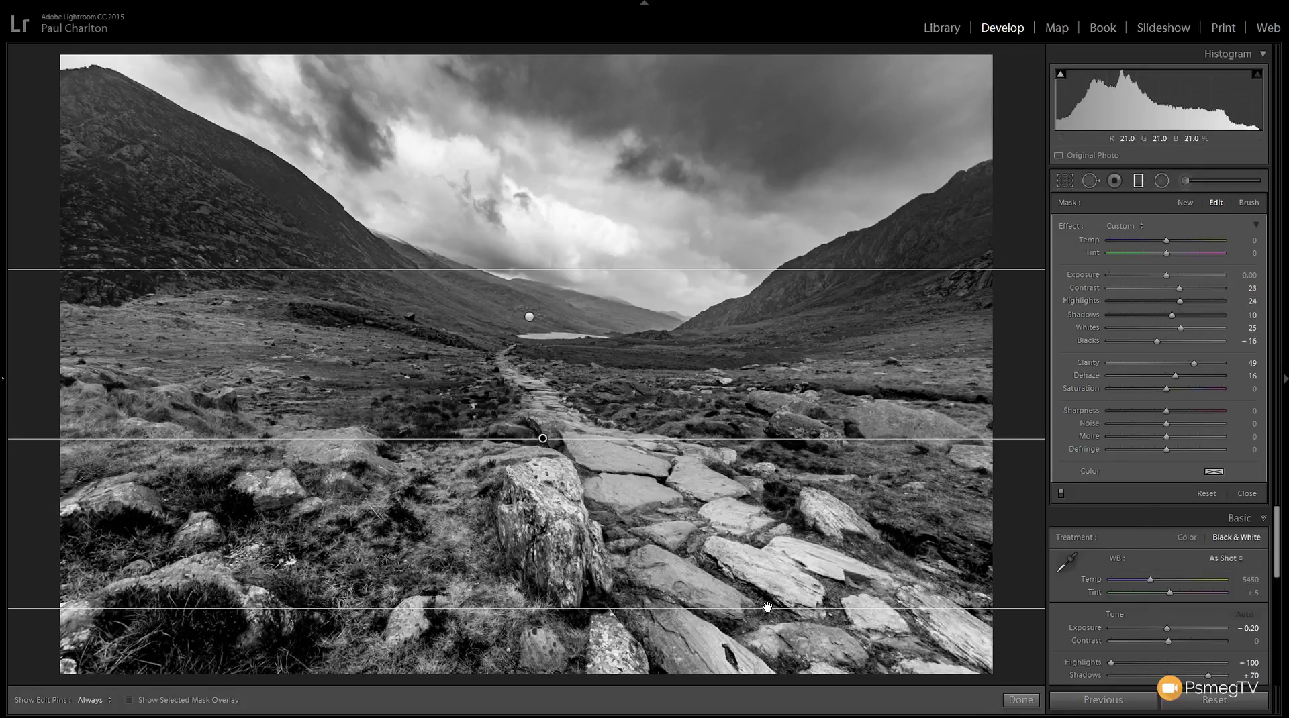
pyautogui.click(1020, 700)
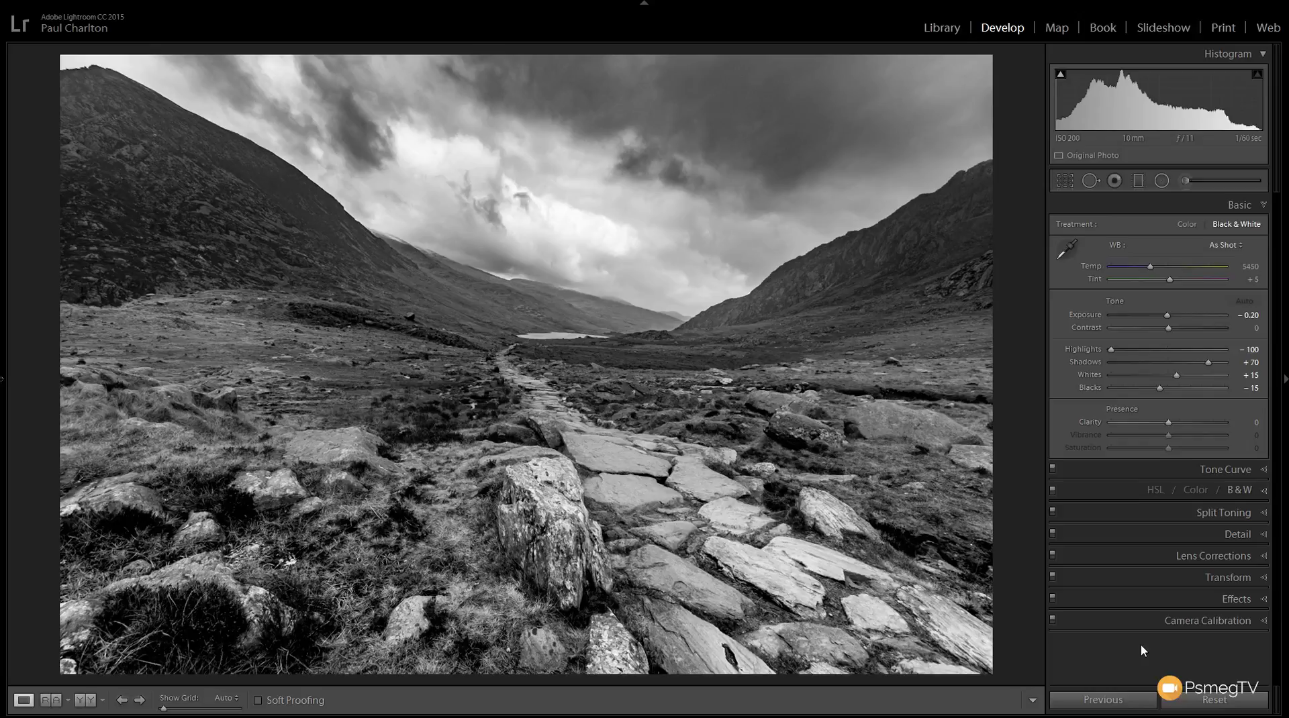
pyautogui.press('\\')
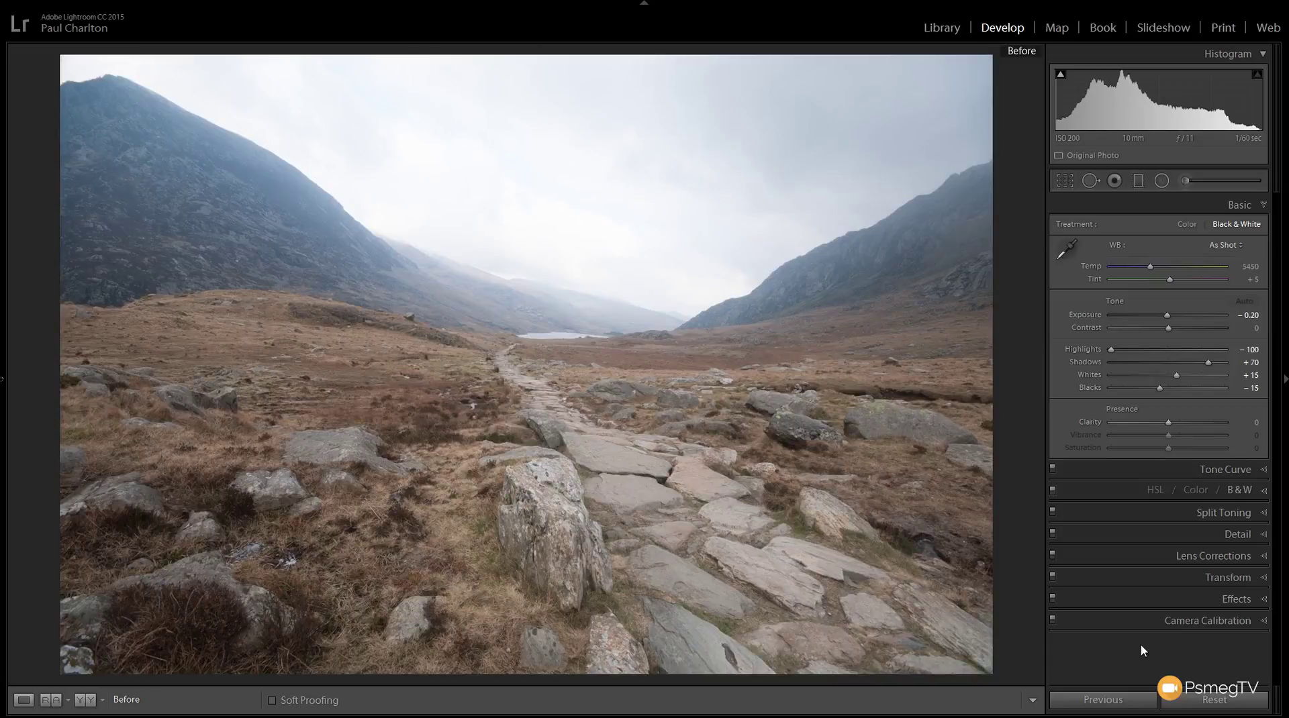
pyautogui.press('\\')
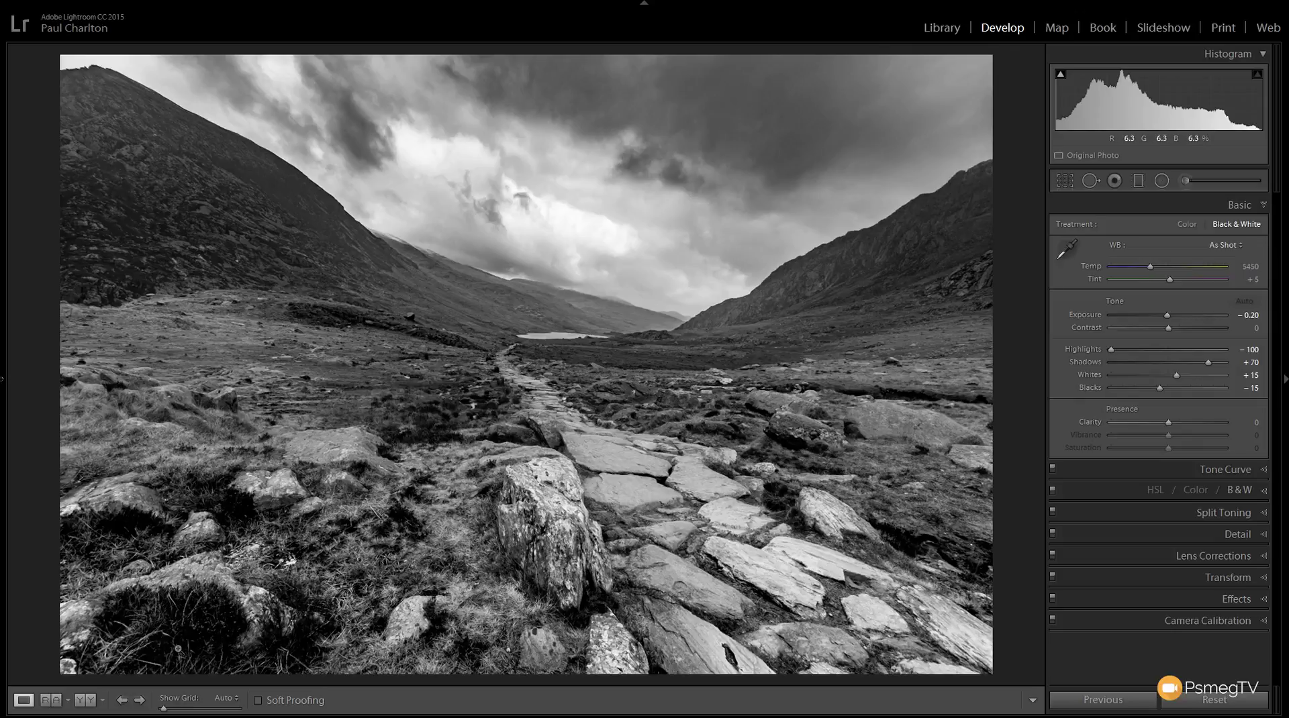
# Step: Paint an adjustment brush with Exposure 1.11, Size 12 and Auto Mask over the dark grass in the photo's lower-left foreground
pyautogui.click(1189, 182)
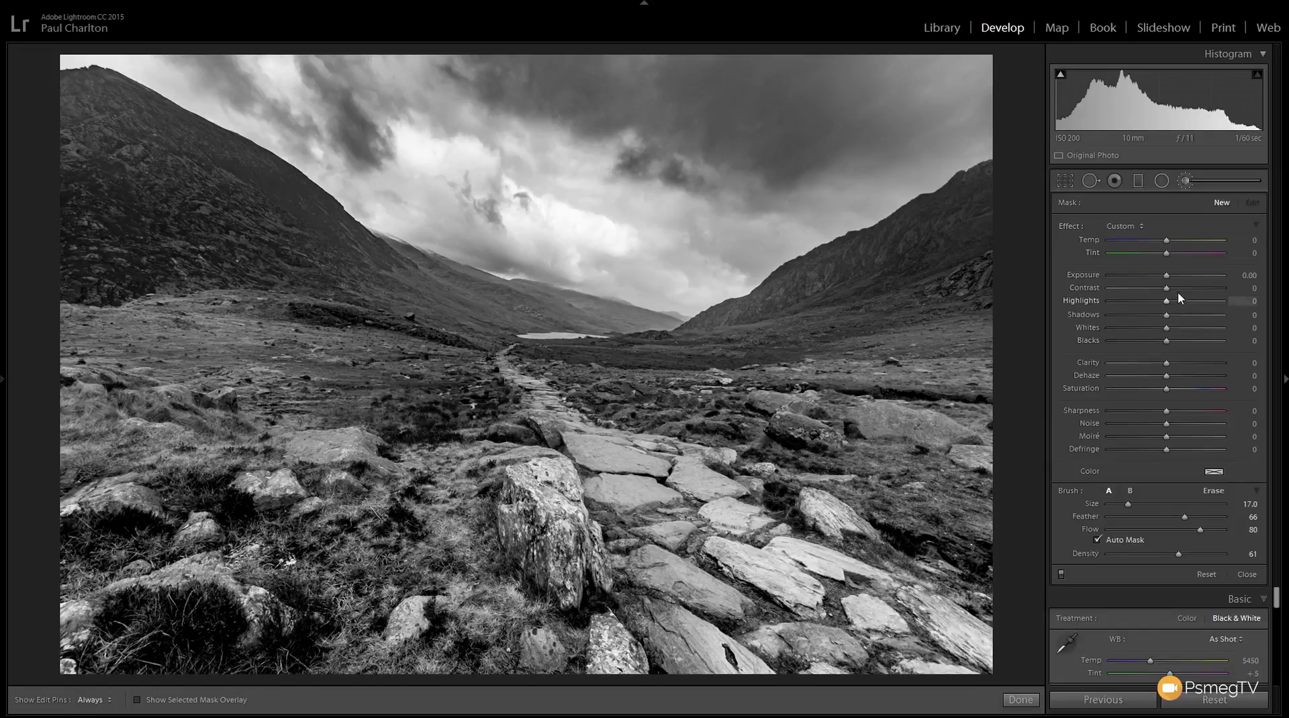
pyautogui.moveTo(1168, 276); pyautogui.dragTo(1183, 276)
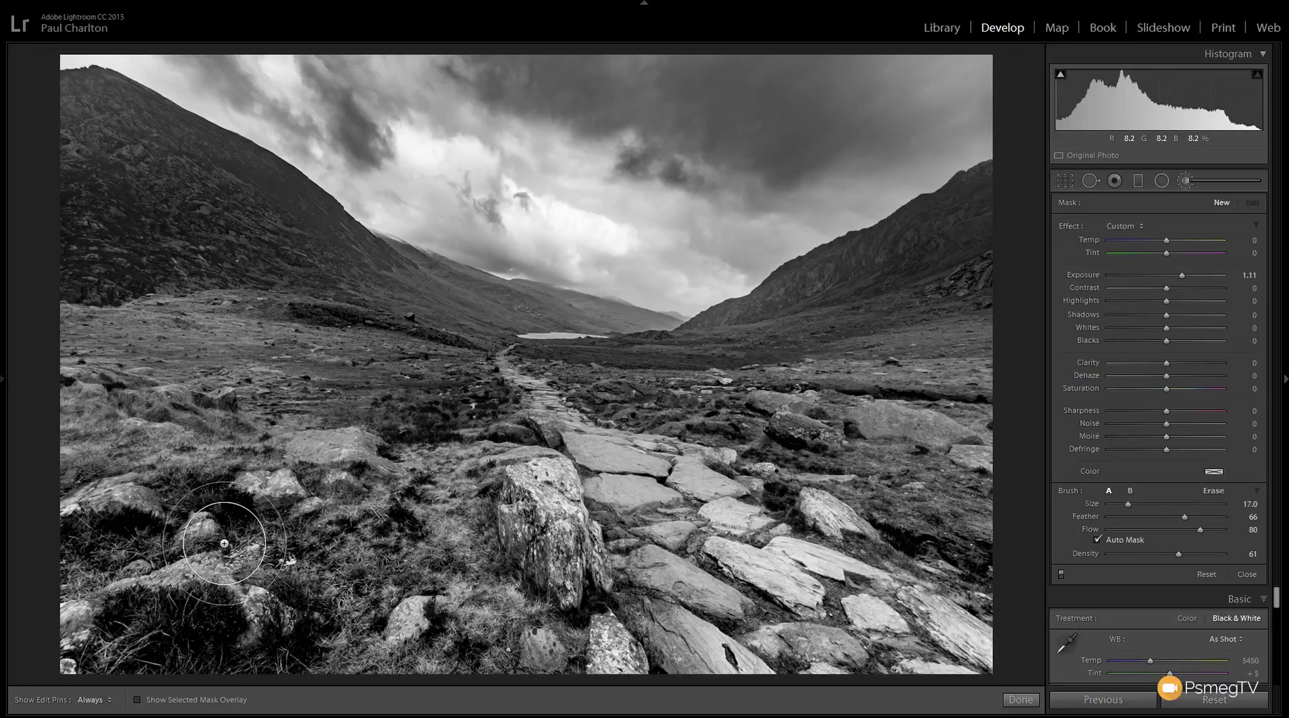
pyautogui.scroll(-5, 175, 576)
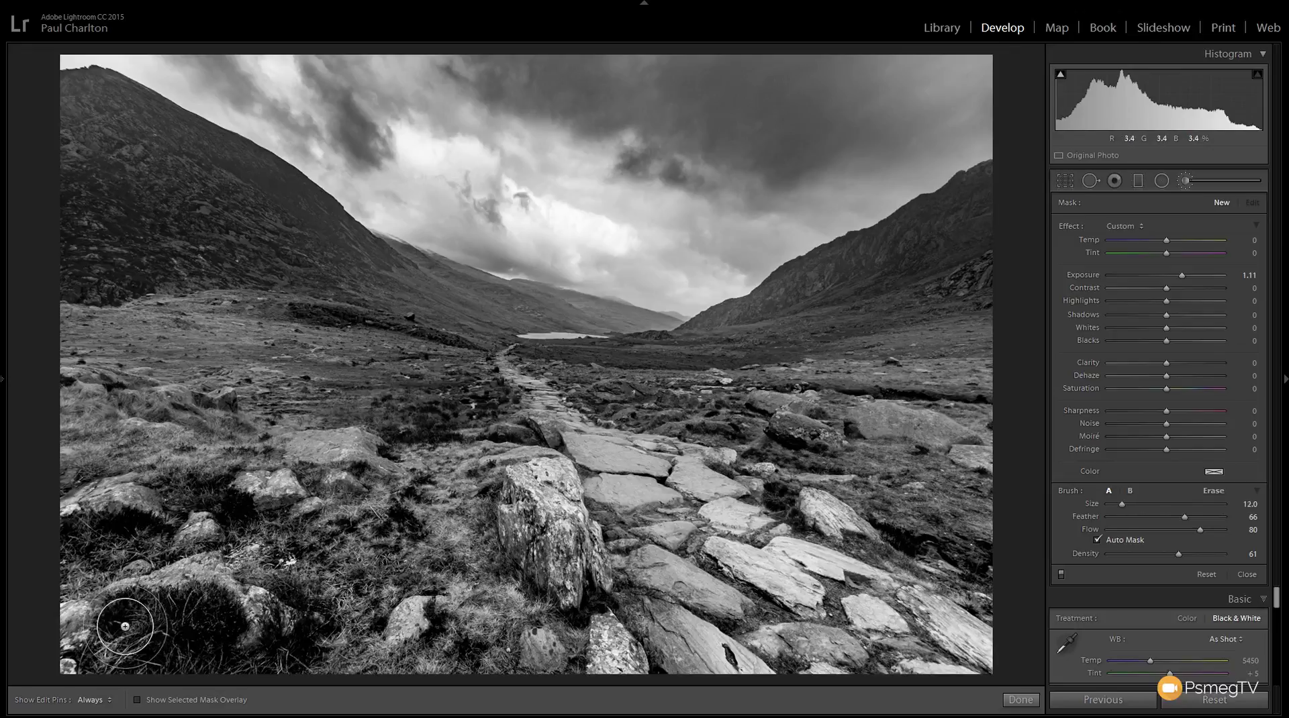
pyautogui.press('h')
pyautogui.moveTo(188, 600)
pyautogui.mouseDown()
pyautogui.moveTo(201, 612)
pyautogui.moveTo(143, 633)
pyautogui.moveTo(129, 617)
pyautogui.moveTo(218, 627)
pyautogui.moveTo(187, 607)
pyautogui.moveTo(115, 603)
pyautogui.moveTo(134, 635)
pyautogui.moveTo(227, 621)
pyautogui.moveTo(201, 624)
pyautogui.mouseUp()
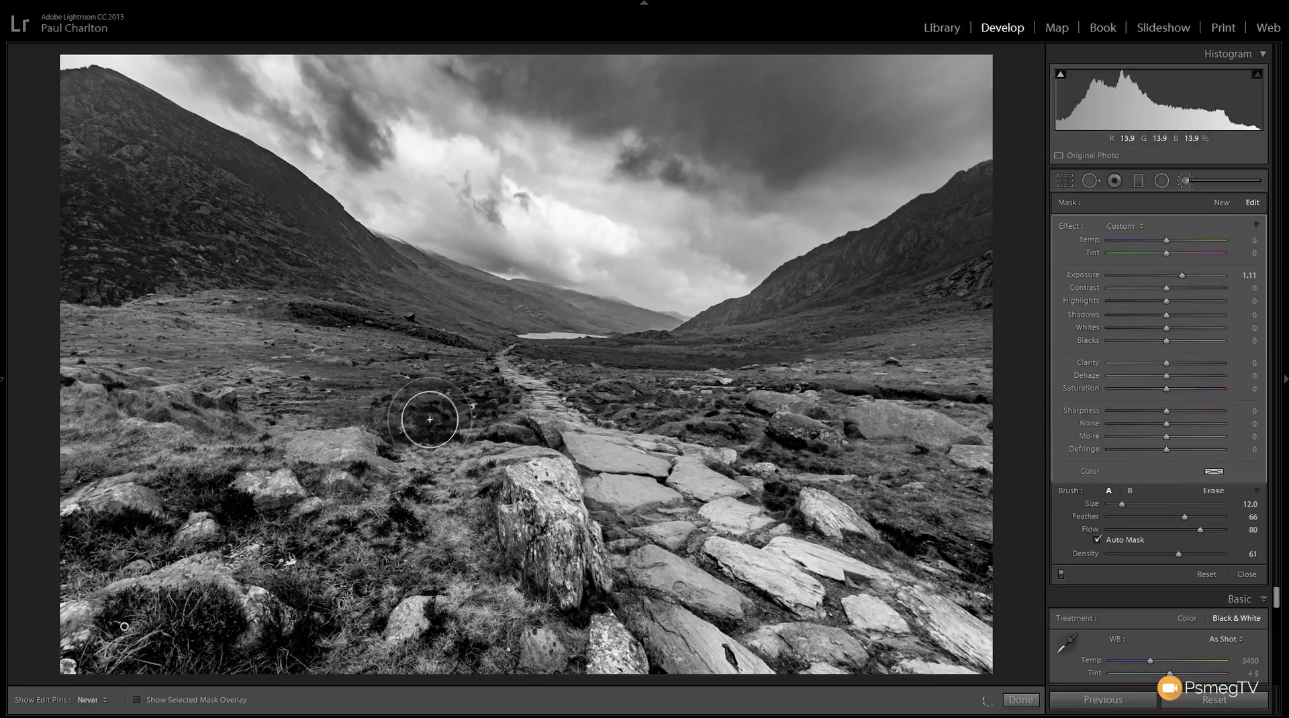
pyautogui.press('h')
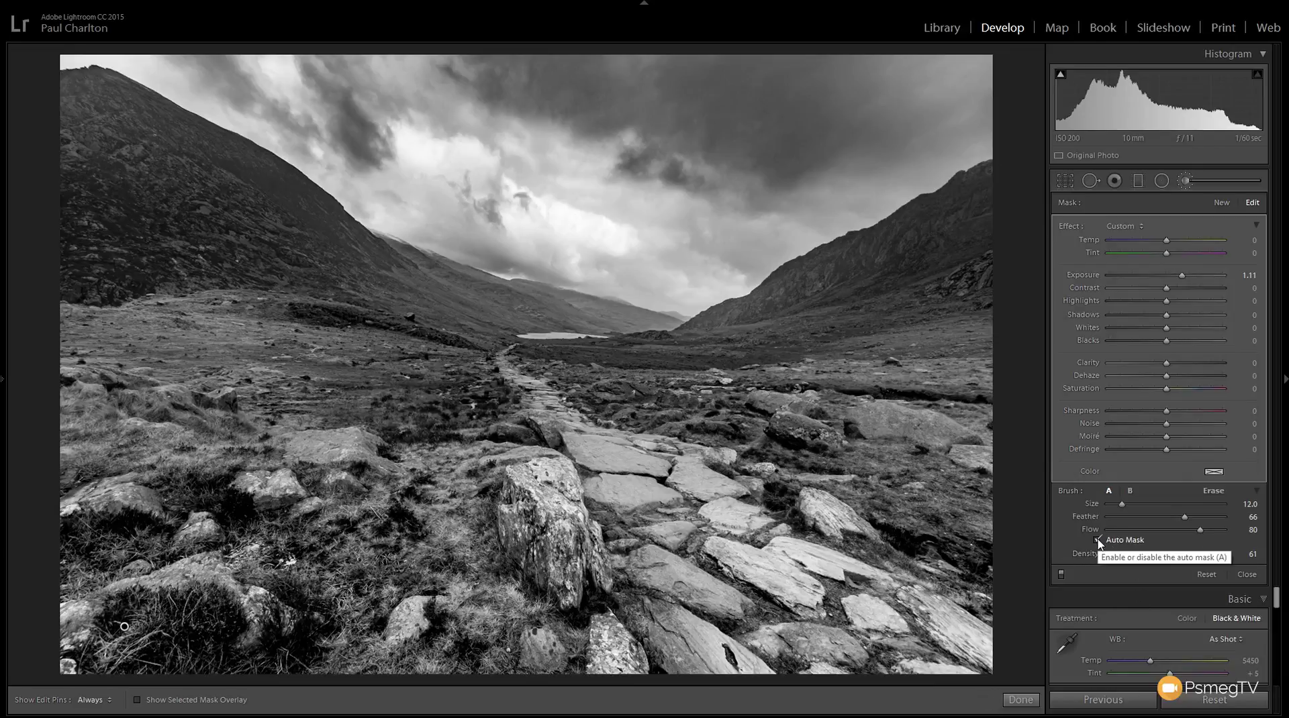
# Step: Disable Auto Mask and extend the same brush adjustment over the dark foreground grass and the dark patches beside the stone path
pyautogui.click(1097, 540)
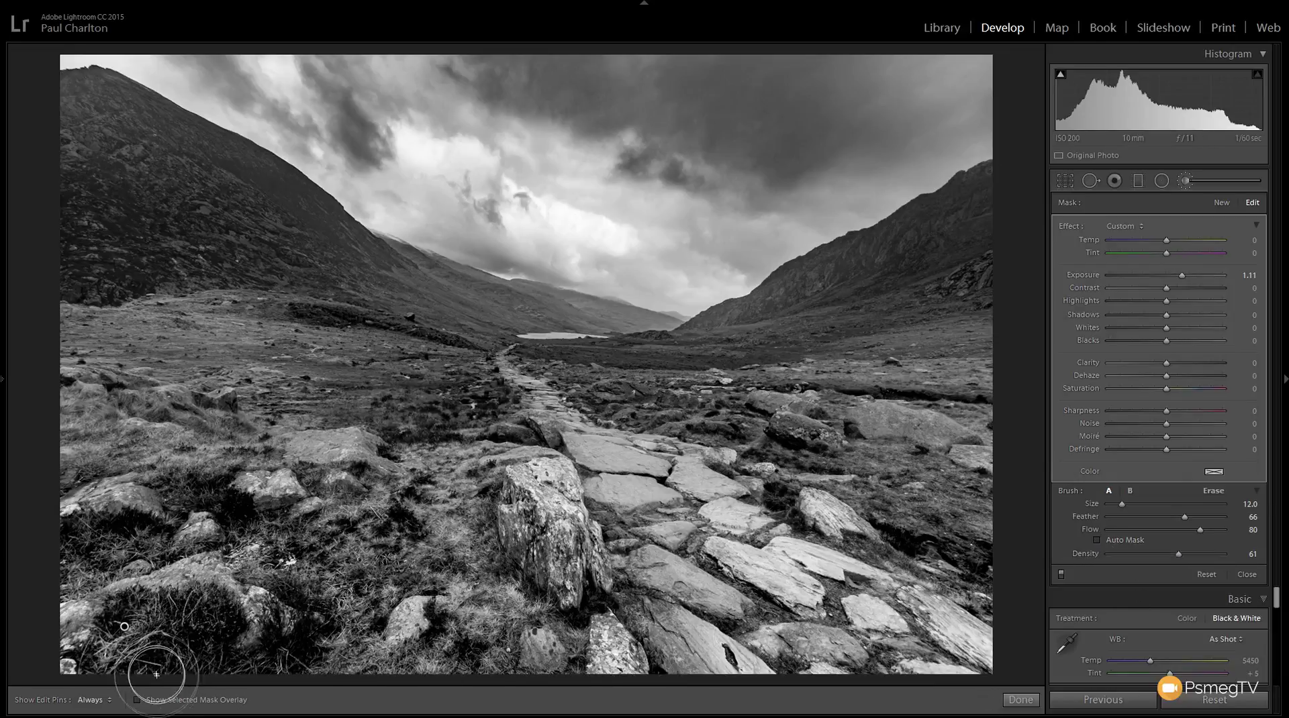
pyautogui.press('h')
pyautogui.press('h')
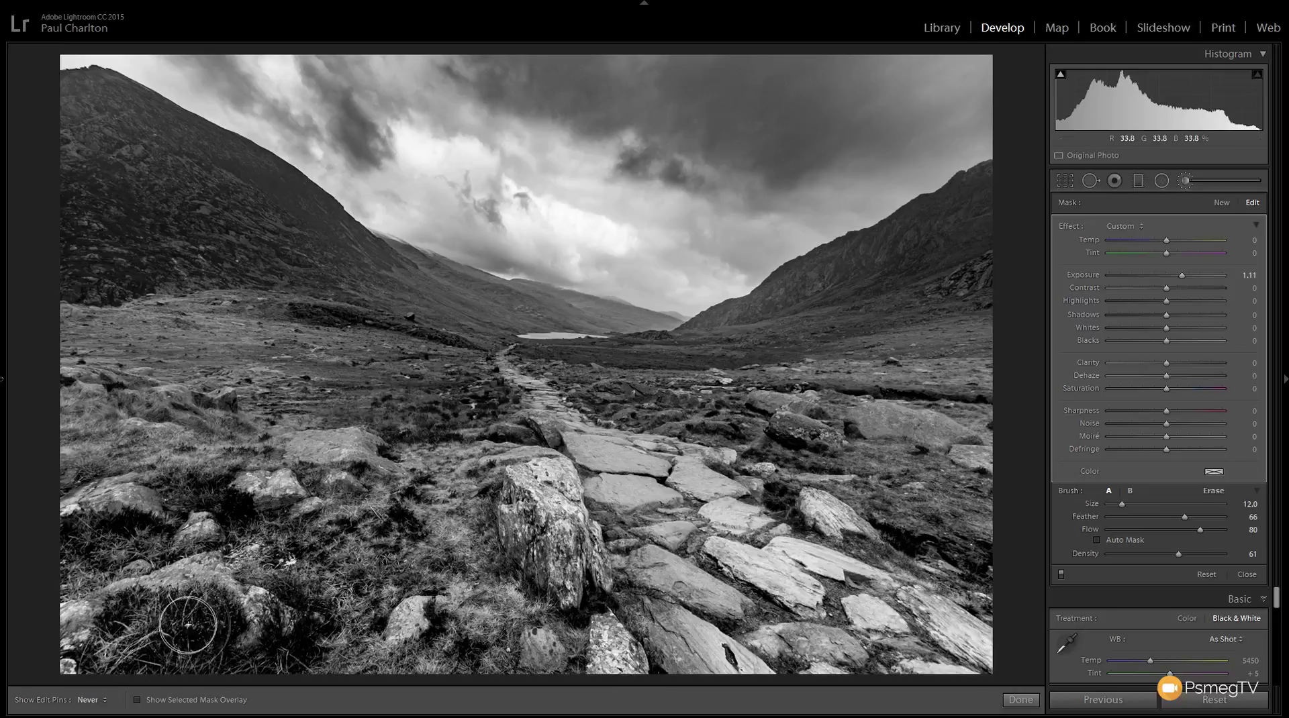
pyautogui.press('h')
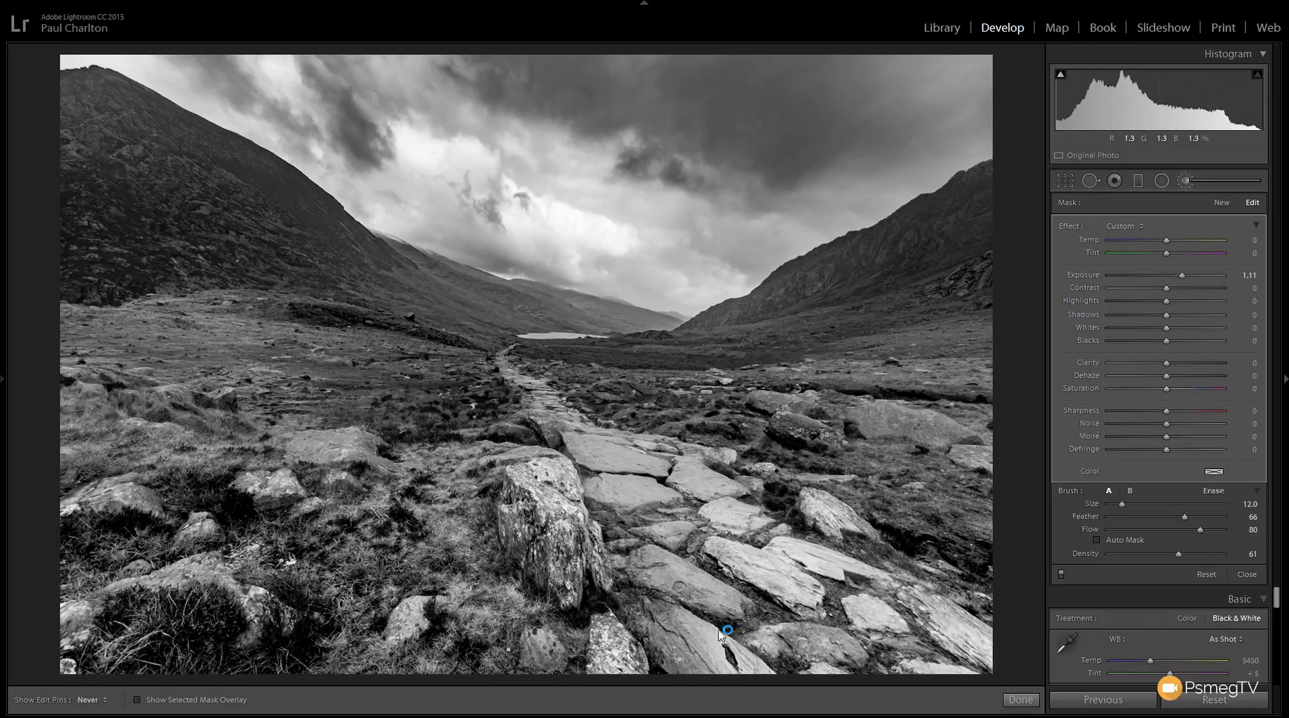
pyautogui.press('h')
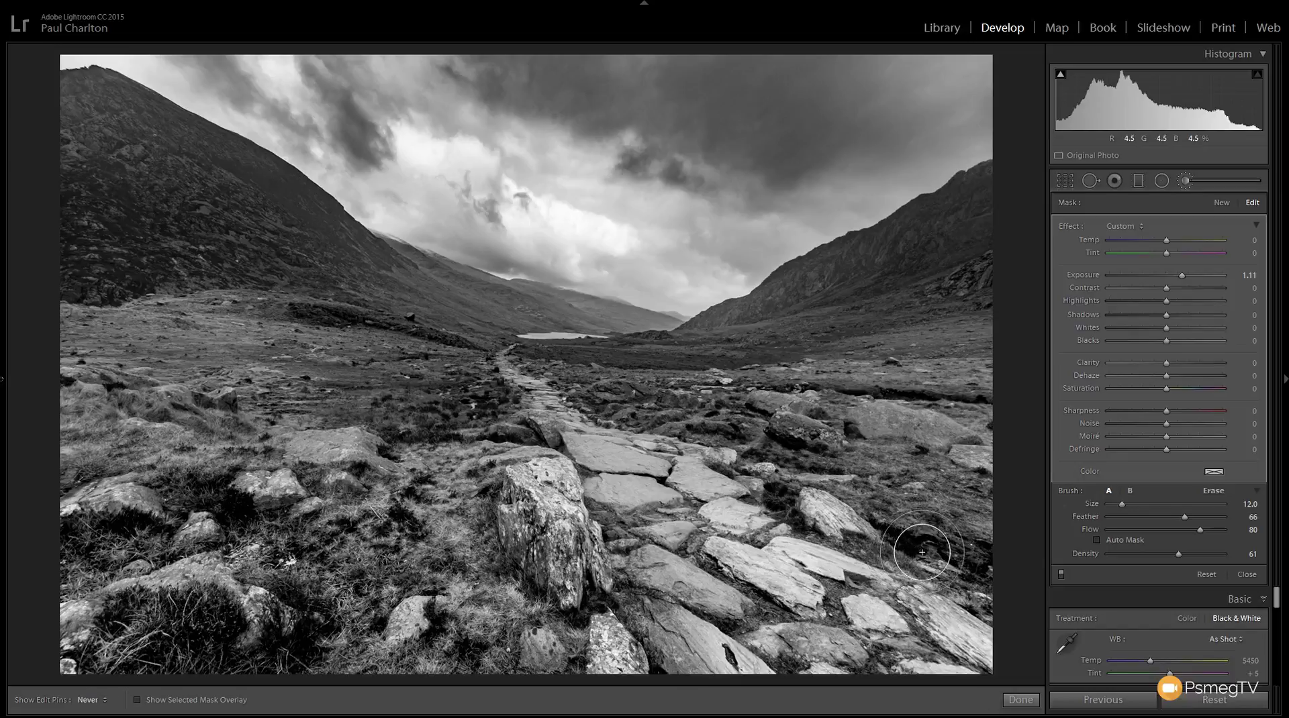
pyautogui.press('h')
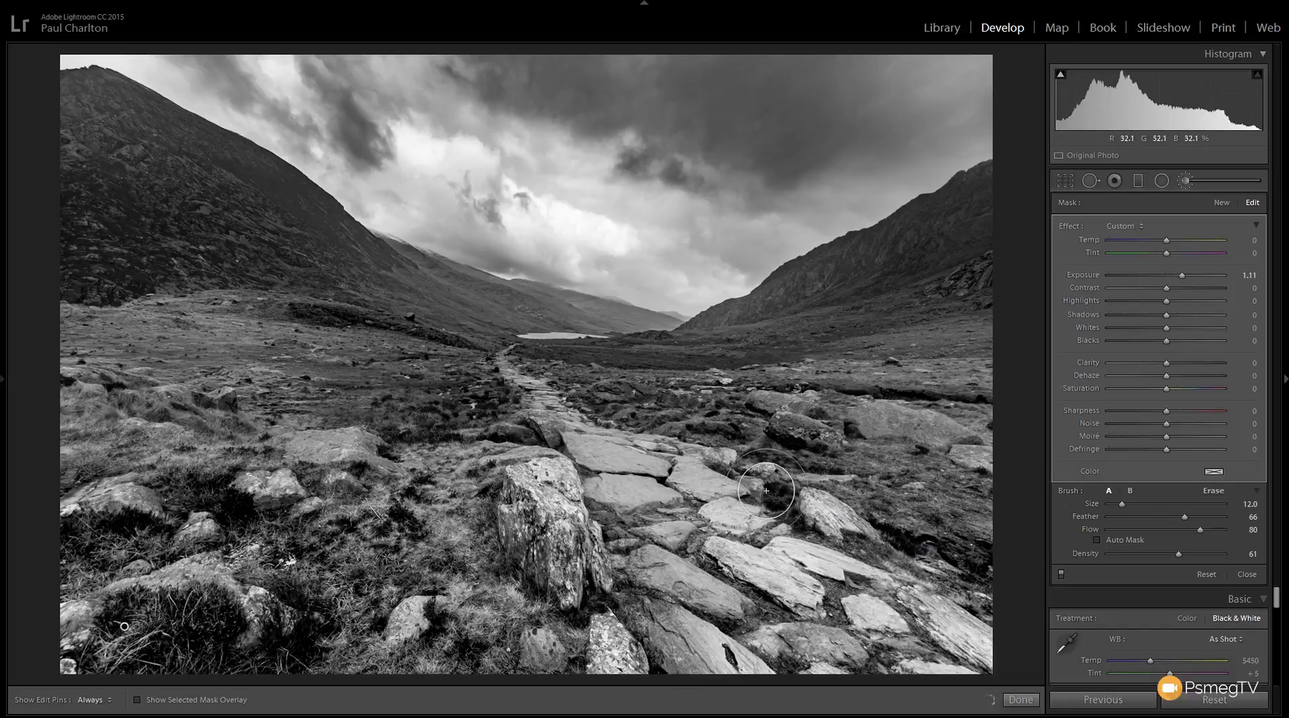
pyautogui.press('h')
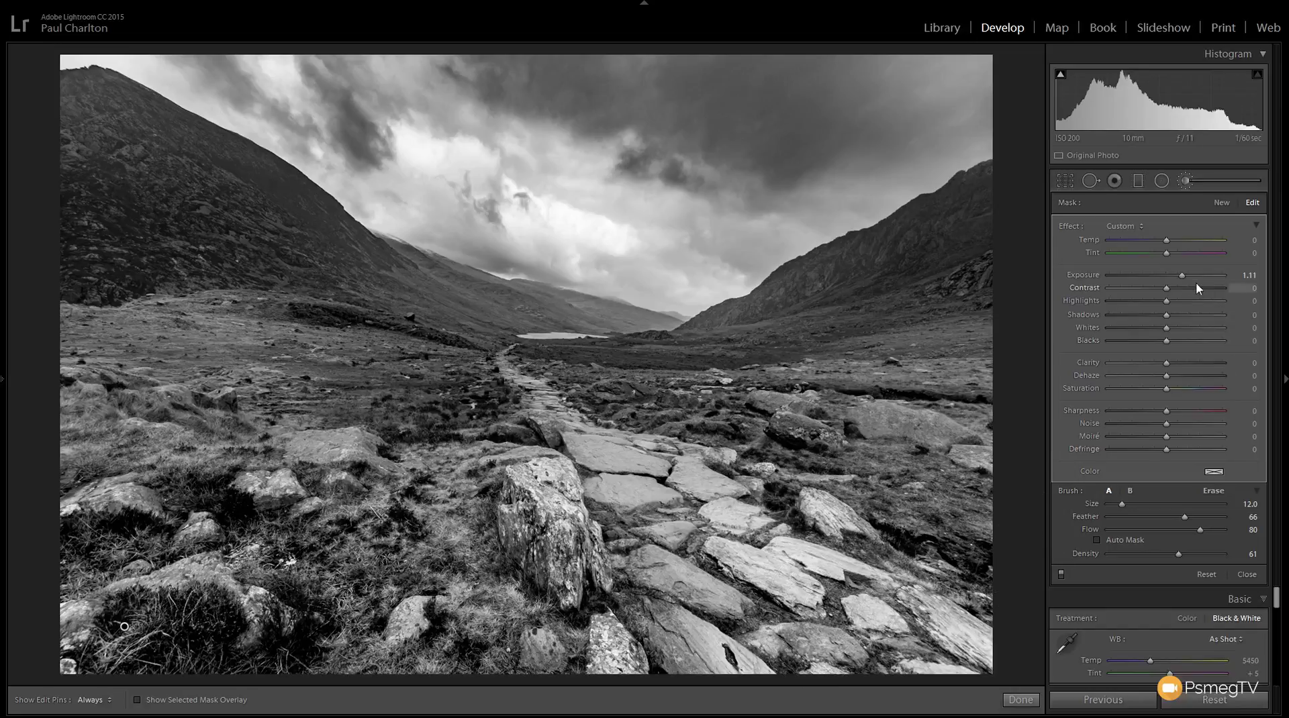
# Step: Reduce the foreground brush adjustment's Exposure to 0.78, re-enable Auto Mask and finish the adjustment
pyautogui.moveTo(1181, 278); pyautogui.dragTo(1179, 278)
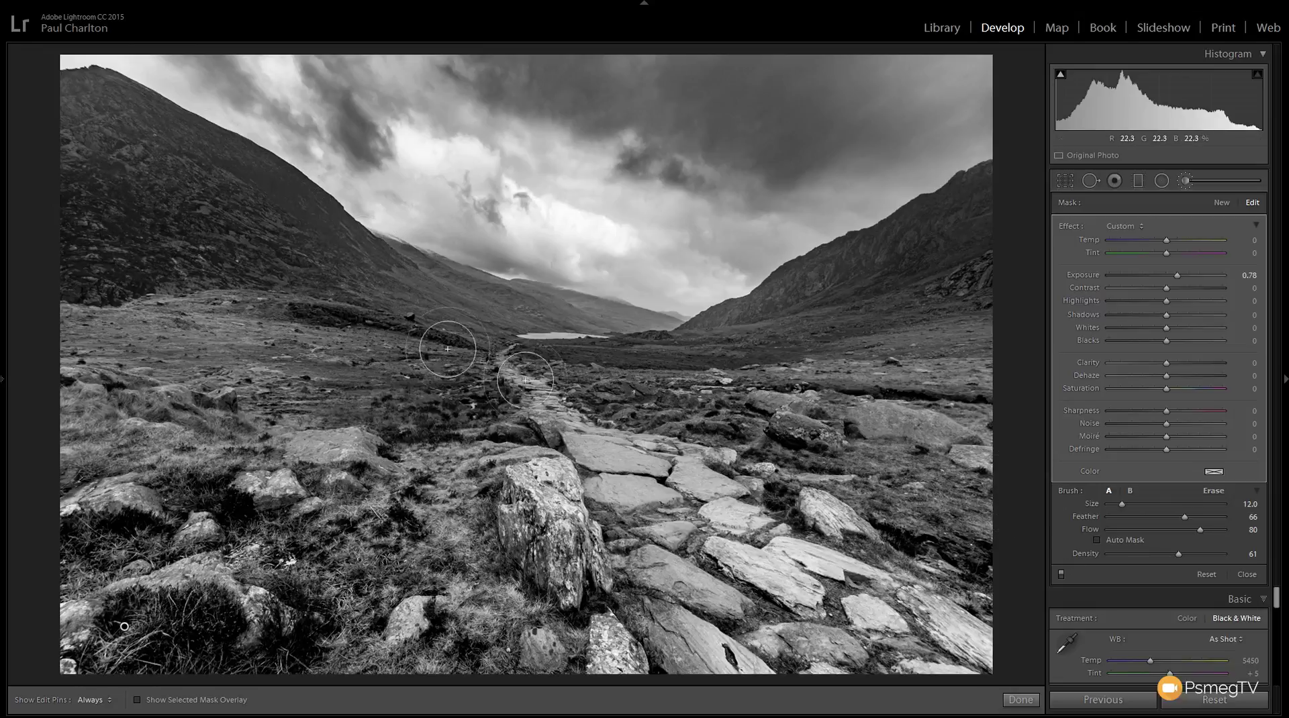
pyautogui.click(1099, 542)
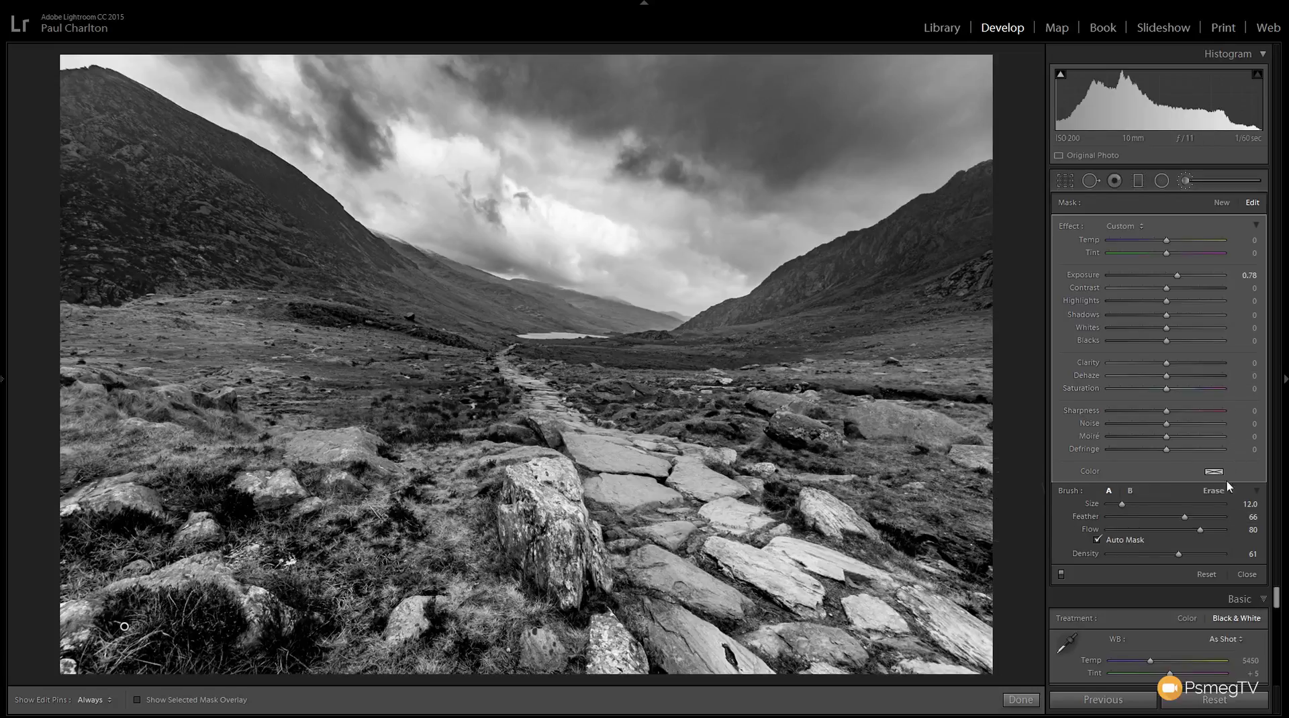
pyautogui.click(1021, 699)
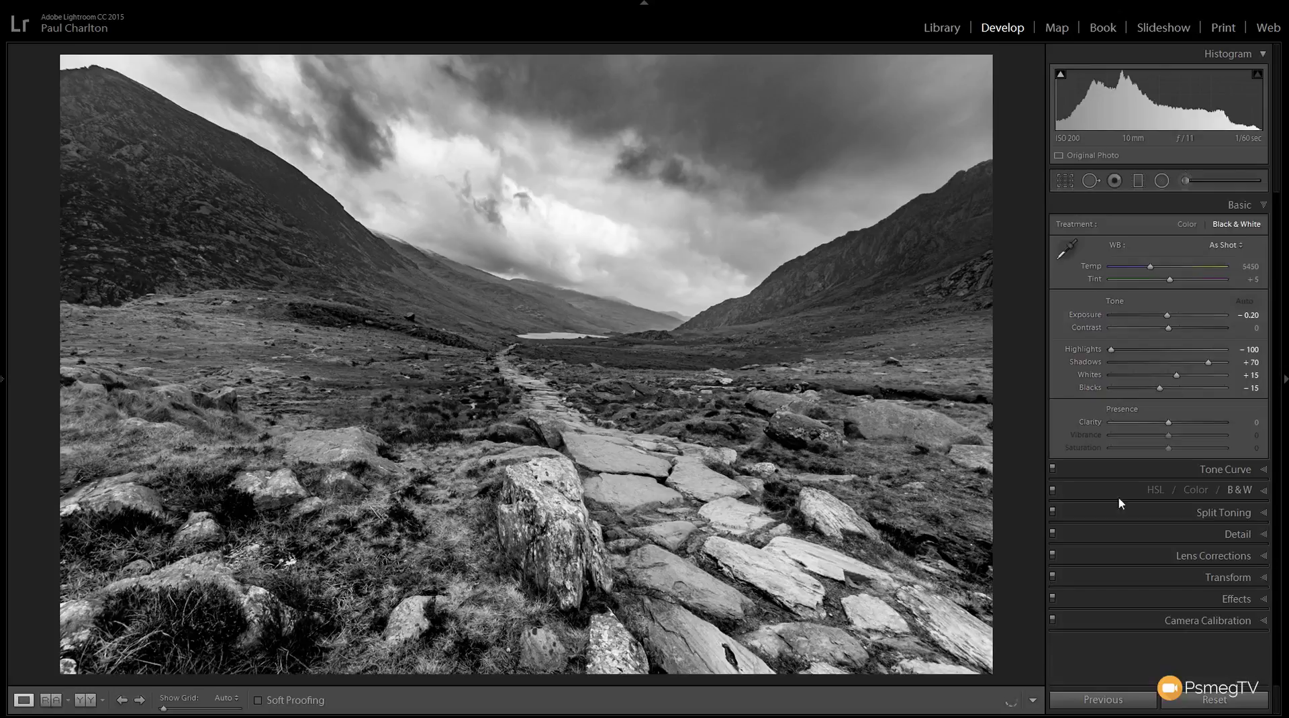
# Step: Paint a new brush adjustment with Size 20, Feather 73 and Flow 88 over the mountainsides, and set its Exposure to 0.40
pyautogui.click(1186, 182)
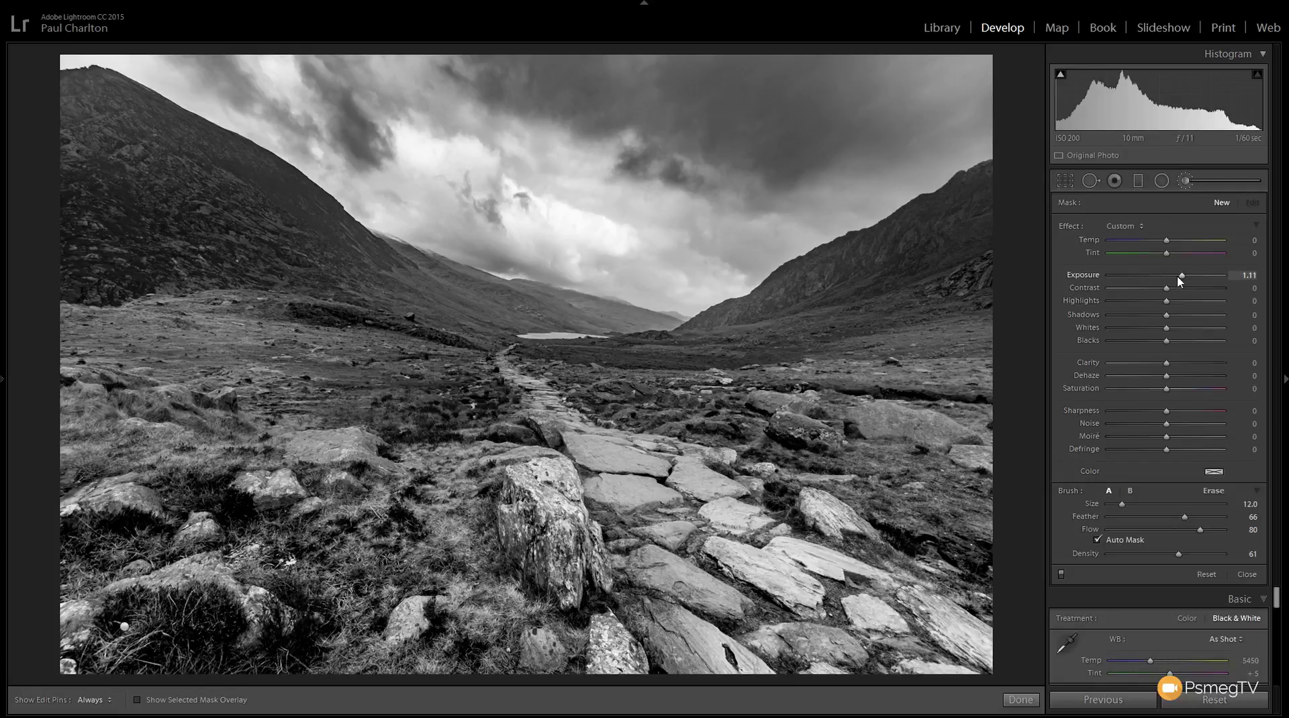
pyautogui.scroll(5, 108, 182)
pyautogui.moveTo(1183, 518); pyautogui.dragTo(1209, 530)
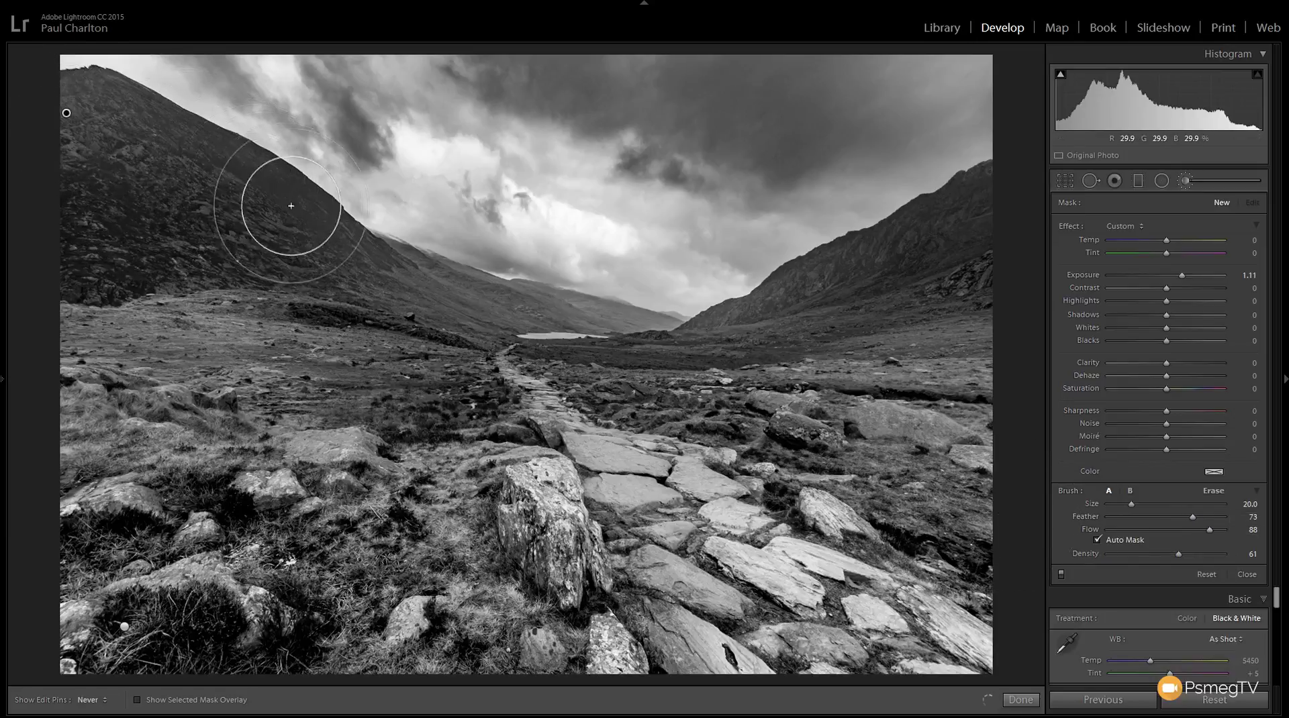
pyautogui.press('h')
pyautogui.moveTo(79, 211)
pyautogui.mouseDown()
pyautogui.moveTo(188, 254)
pyautogui.moveTo(377, 282)
pyautogui.mouseUp()
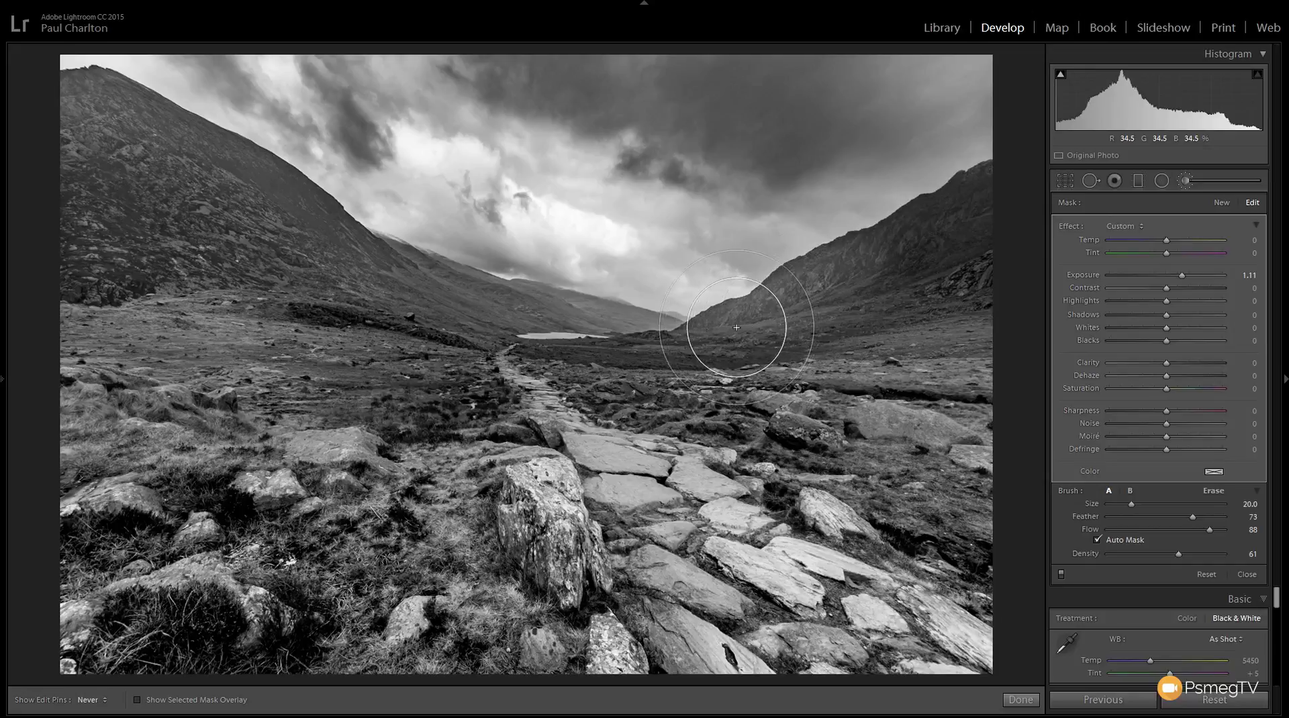
pyautogui.press('h')
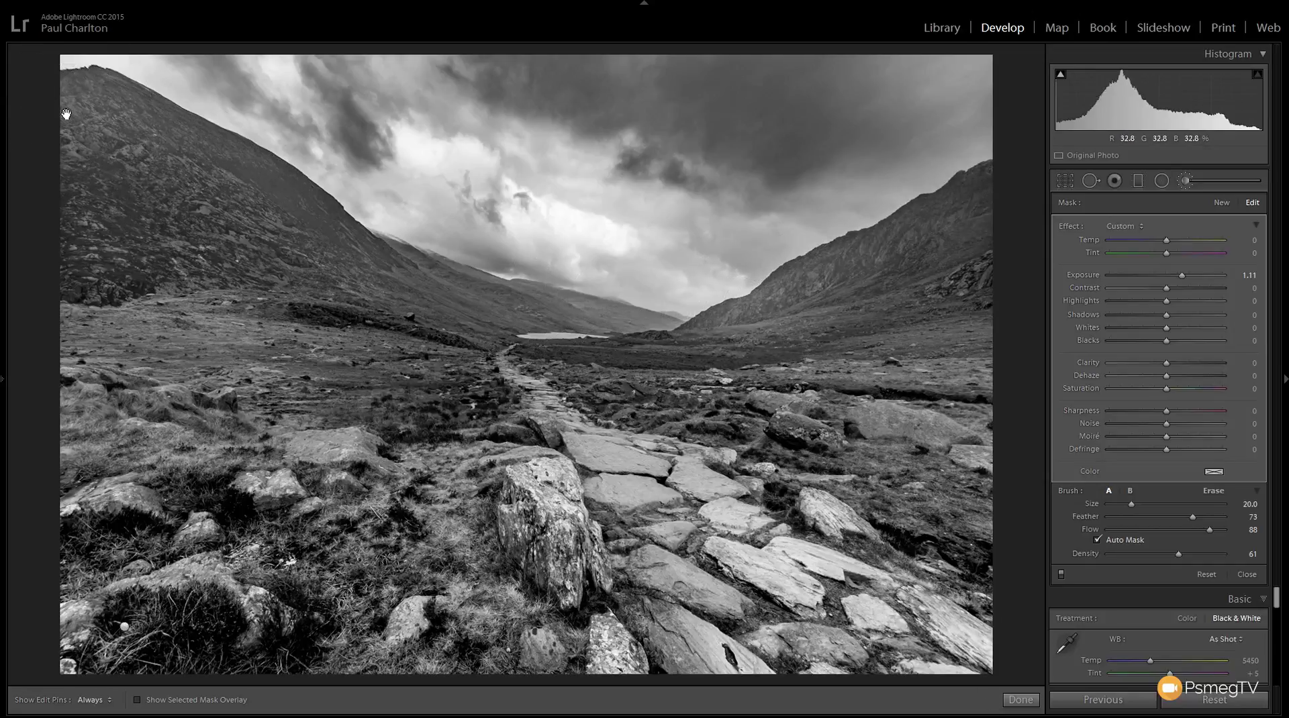
pyautogui.moveTo(66, 113)
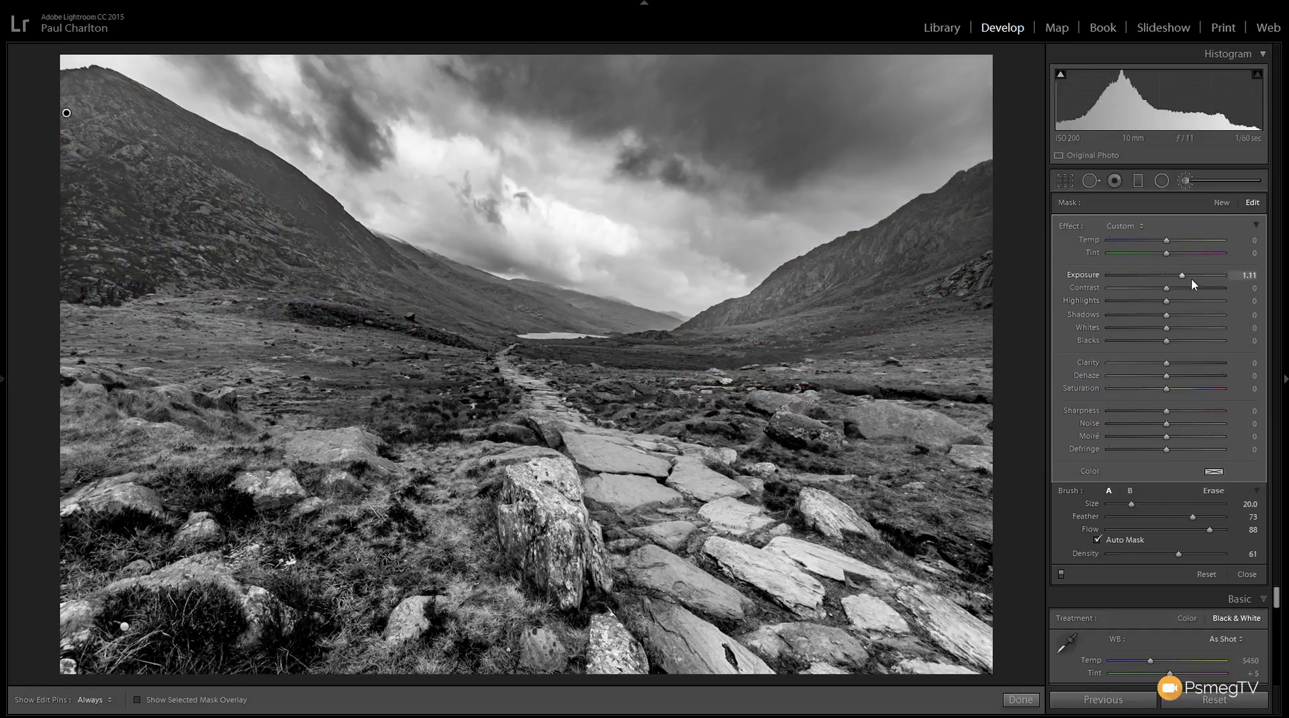
pyautogui.moveTo(1181, 276); pyautogui.dragTo(1171, 275)
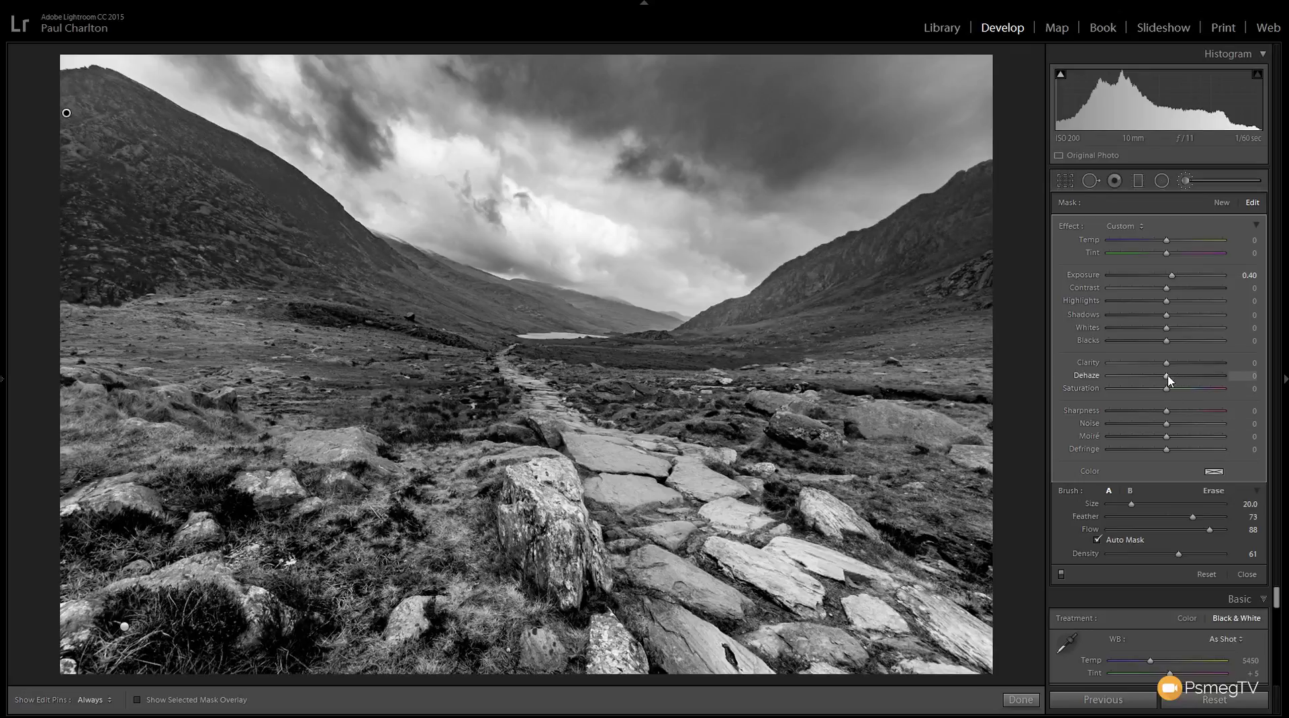
# Step: Set the mountainside brush adjustment to Clarity 35, Dehaze 12, Shadows 17, Blacks 10 and Highlights -4, compare it off and on, and finish it
pyautogui.moveTo(1171, 377)
pyautogui.mouseDown()
pyautogui.moveTo(1169, 365)
pyautogui.moveTo(1187, 368)
pyautogui.mouseUp()
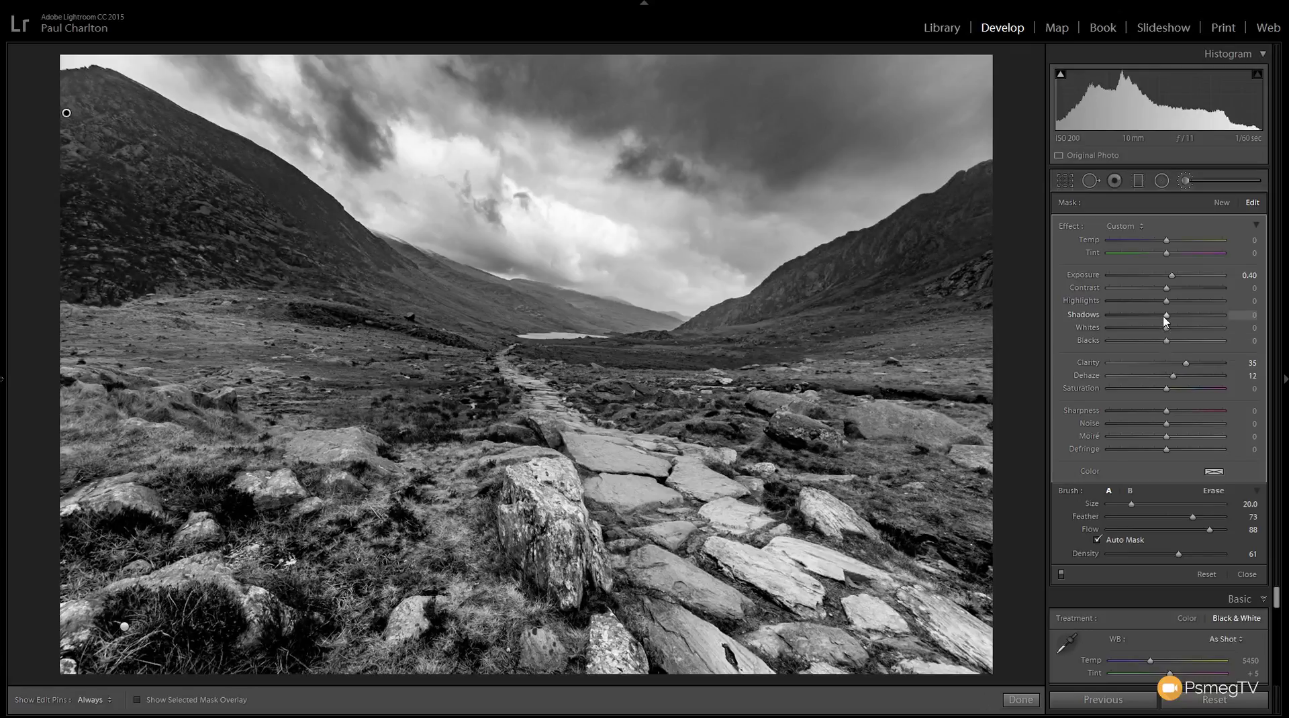
pyautogui.moveTo(1166, 314); pyautogui.dragTo(1177, 317)
pyautogui.moveTo(1168, 341); pyautogui.dragTo(1174, 343)
pyautogui.moveTo(1167, 304); pyautogui.dragTo(1166, 306)
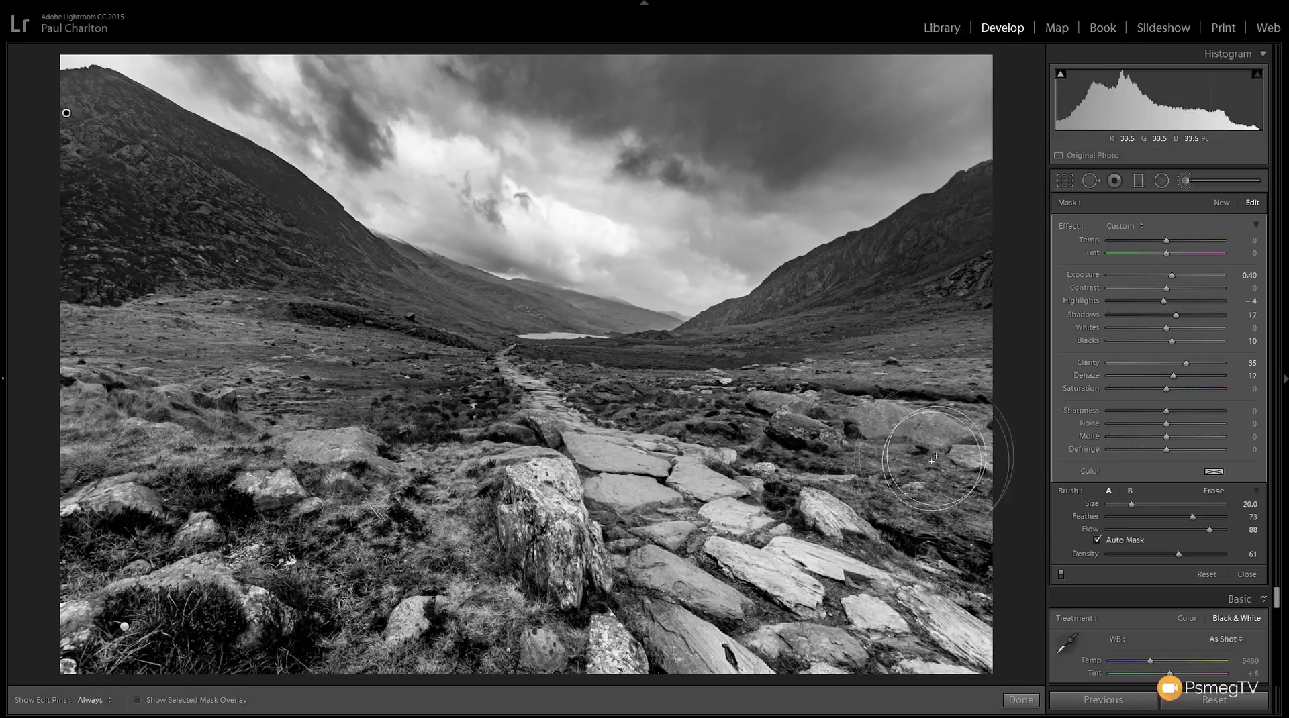
pyautogui.click(1062, 575)
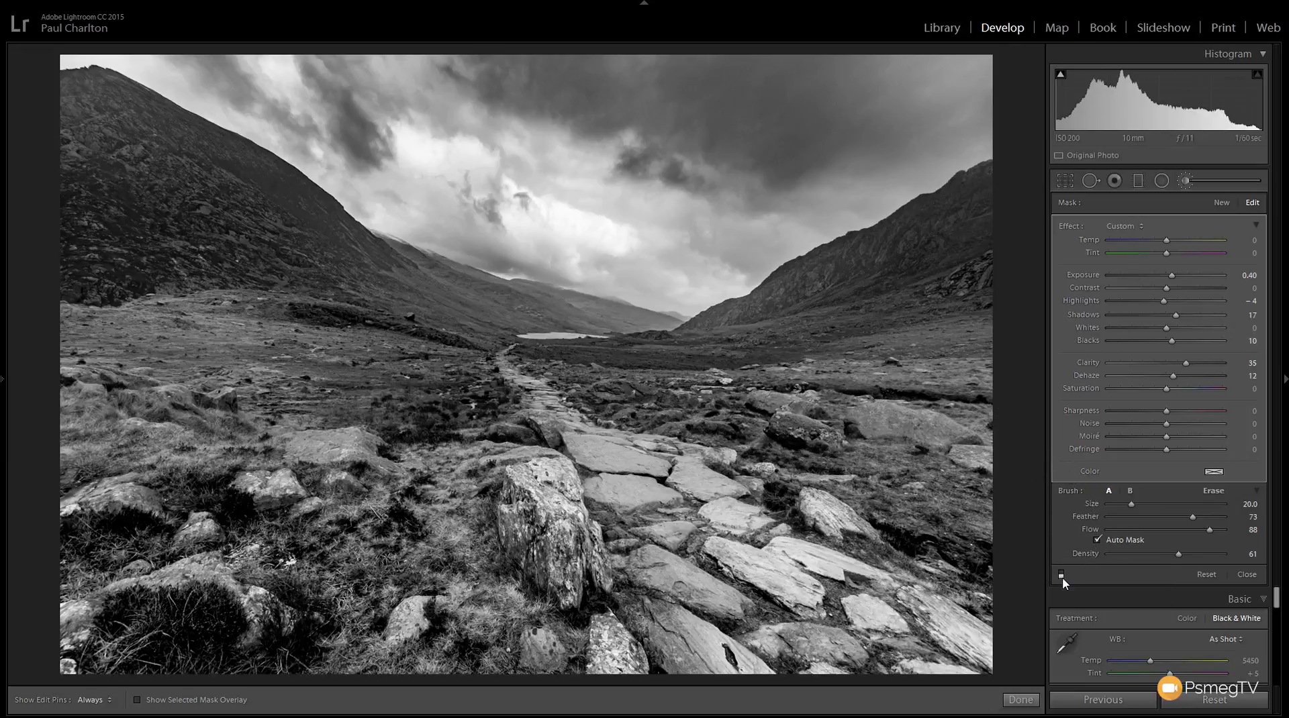
pyautogui.click(1062, 575)
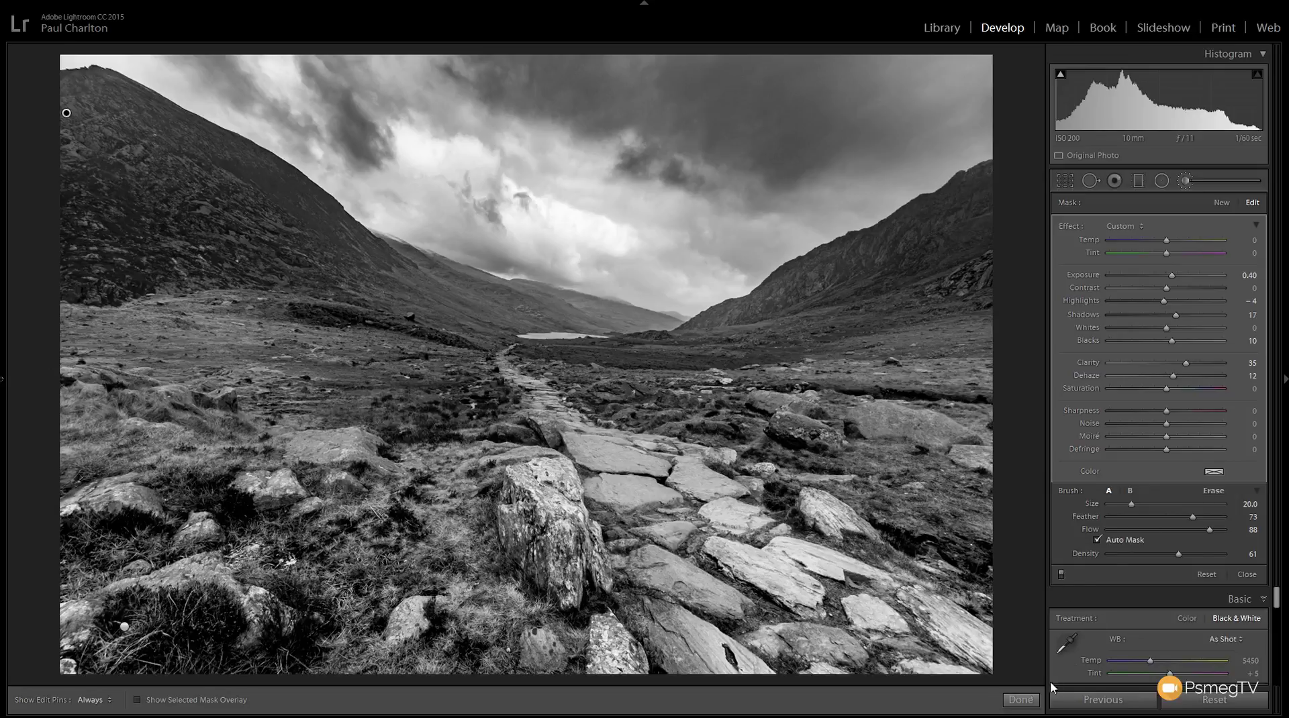
pyautogui.click(1020, 700)
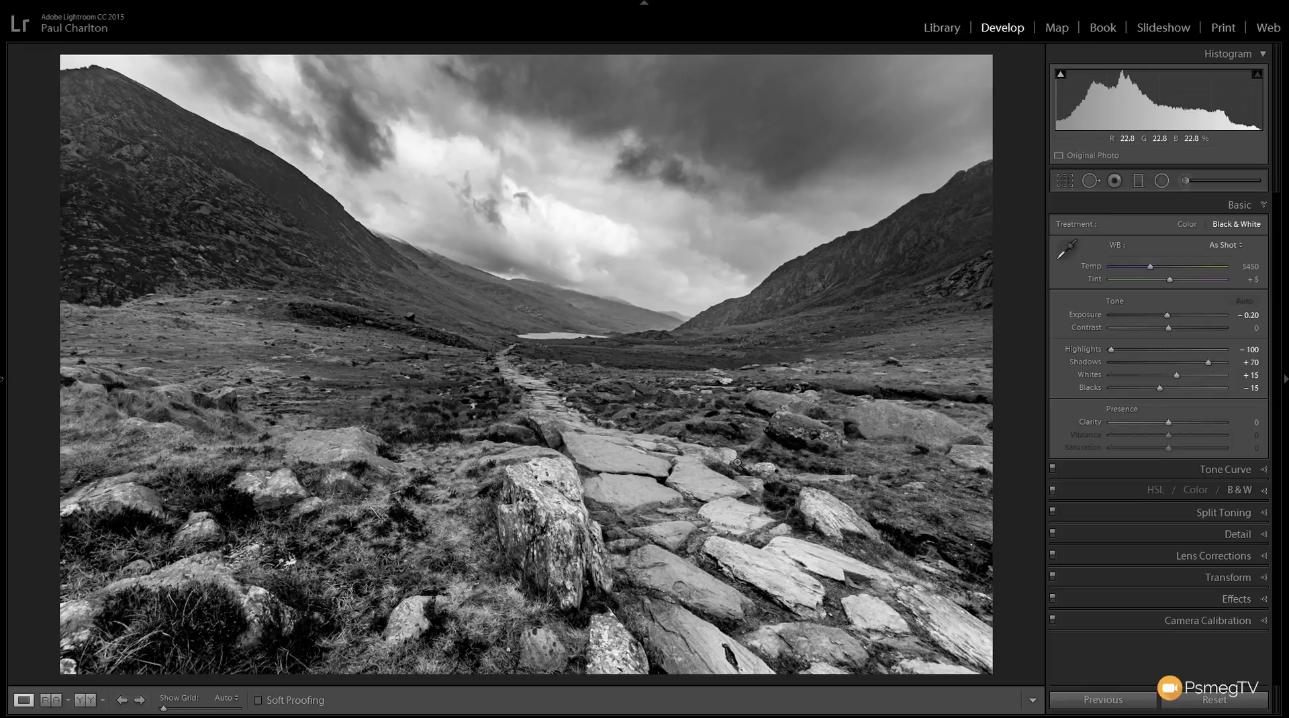
# Step: Compare the edited black-and-white photo with its original before version
pyautogui.press('\\')
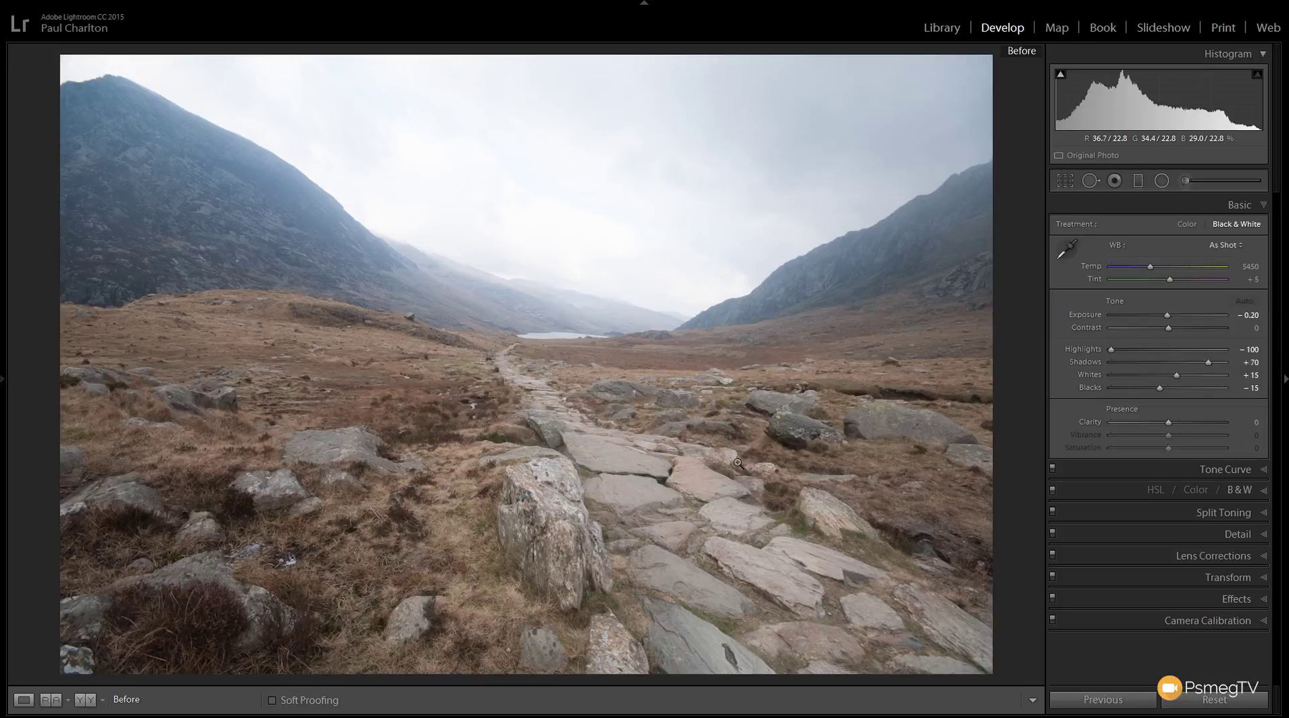
pyautogui.press('\\')
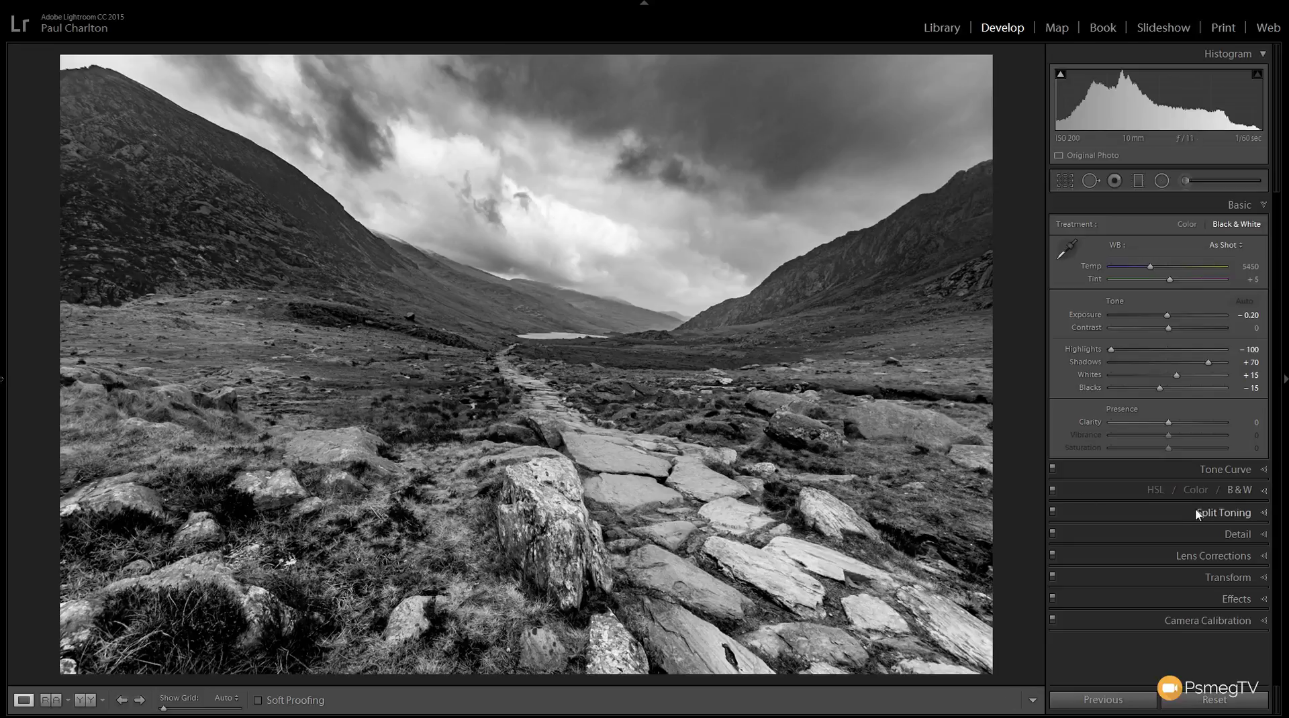
# Step: Set the Black & White Mix to Red +47, Orange +2 and Yellow -20, and compare the photo with the mix off and on
pyautogui.click(1242, 490)
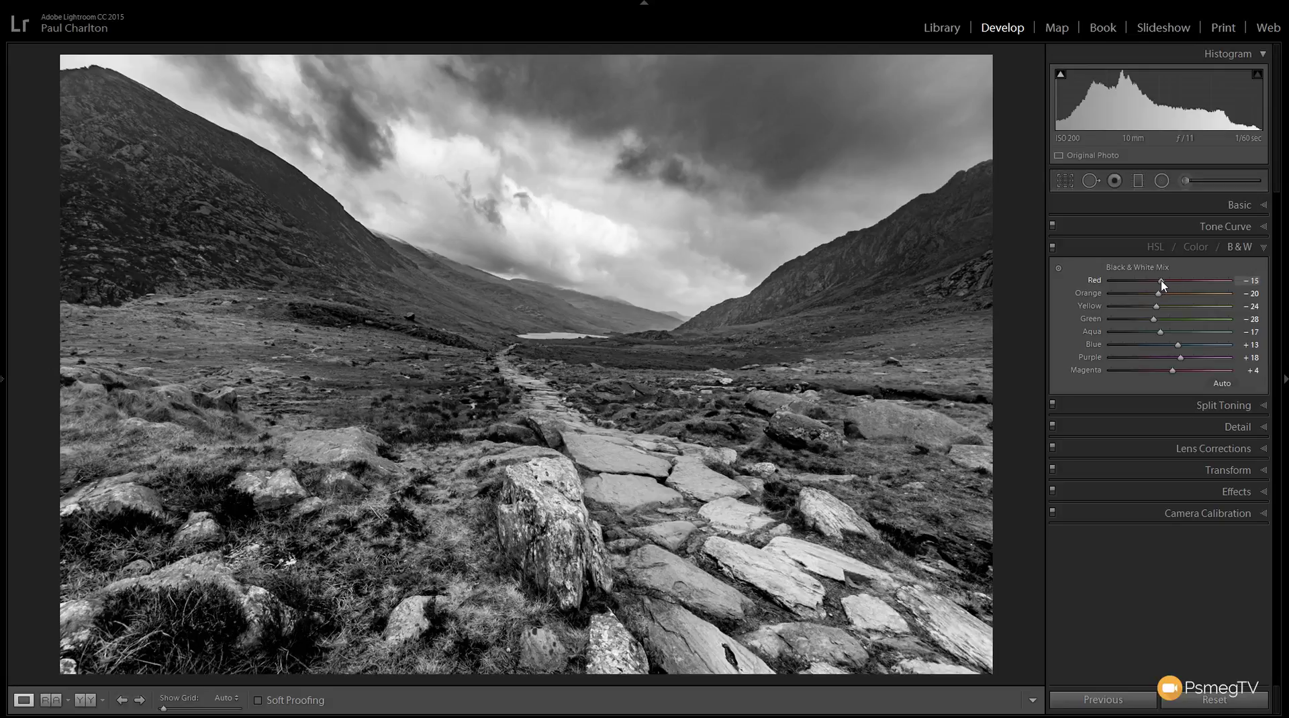
pyautogui.moveTo(1163, 281); pyautogui.dragTo(1187, 280)
pyautogui.moveTo(1160, 292); pyautogui.dragTo(1180, 292)
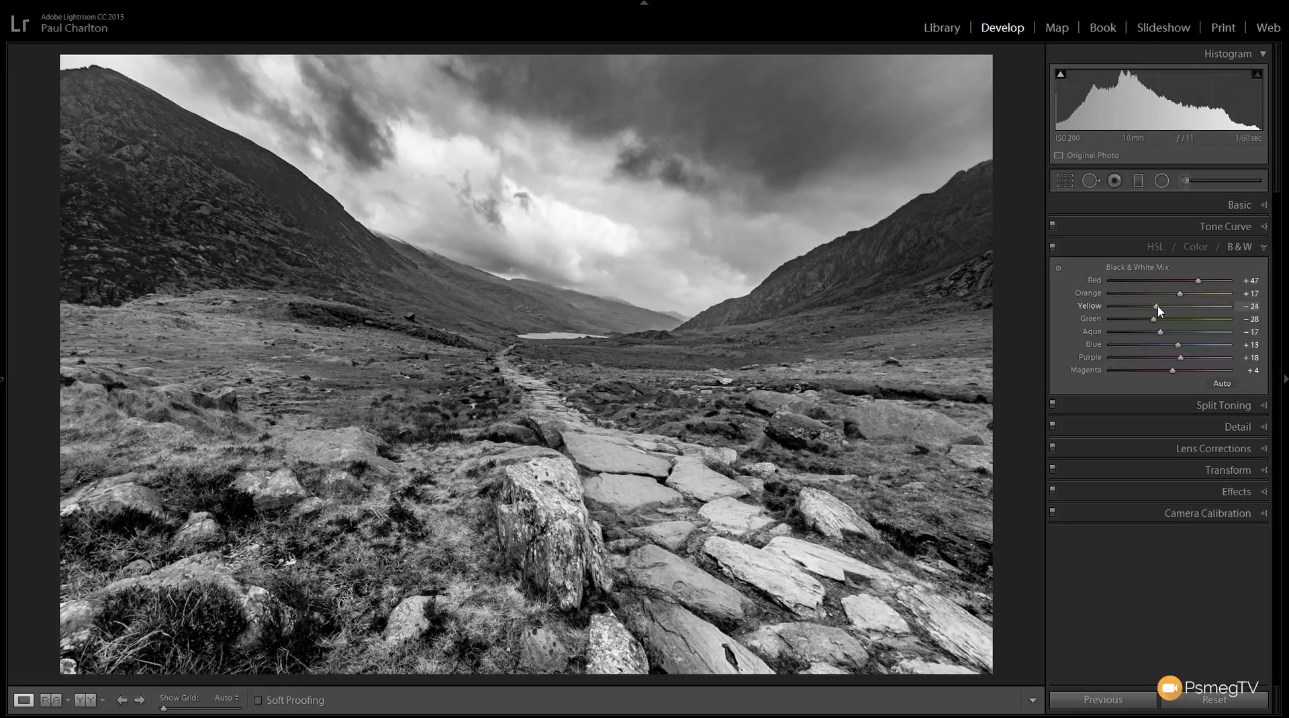
pyautogui.moveTo(1158, 307)
pyautogui.mouseDown()
pyautogui.moveTo(1135, 308)
pyautogui.moveTo(1194, 296)
pyautogui.moveTo(1143, 297)
pyautogui.mouseUp()
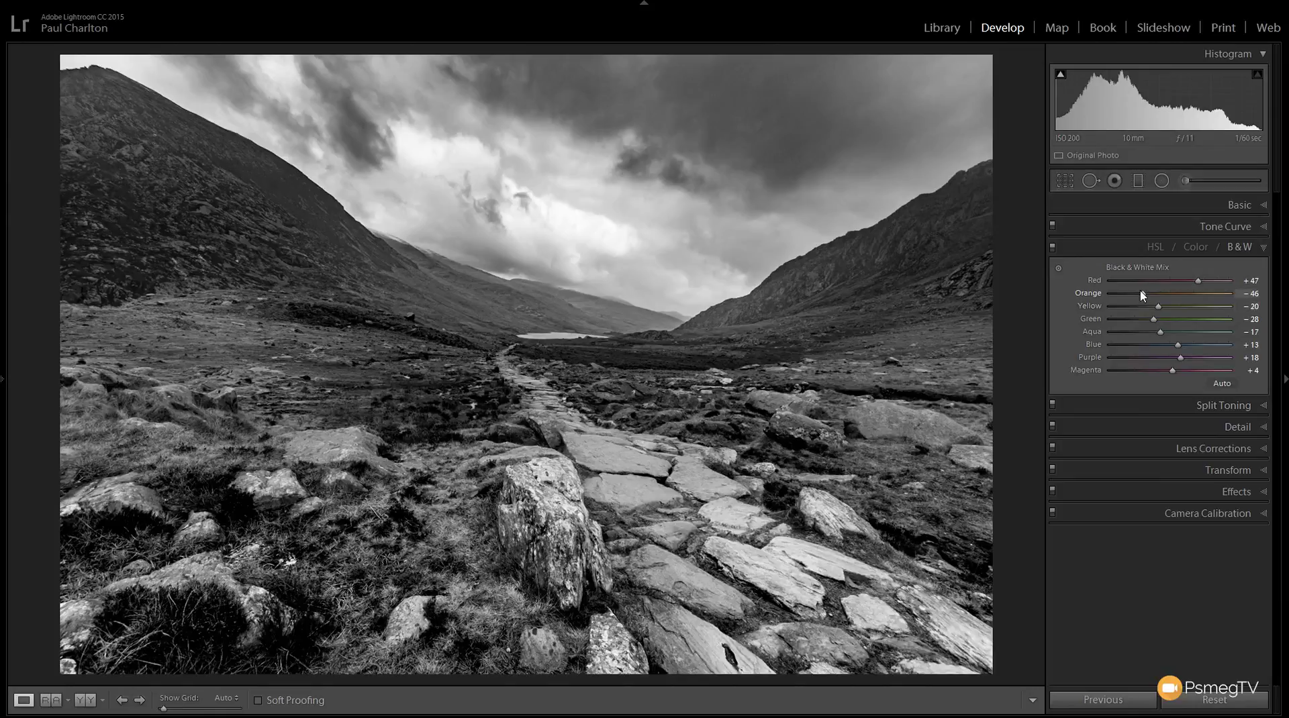
pyautogui.moveTo(1144, 295); pyautogui.dragTo(1171, 297)
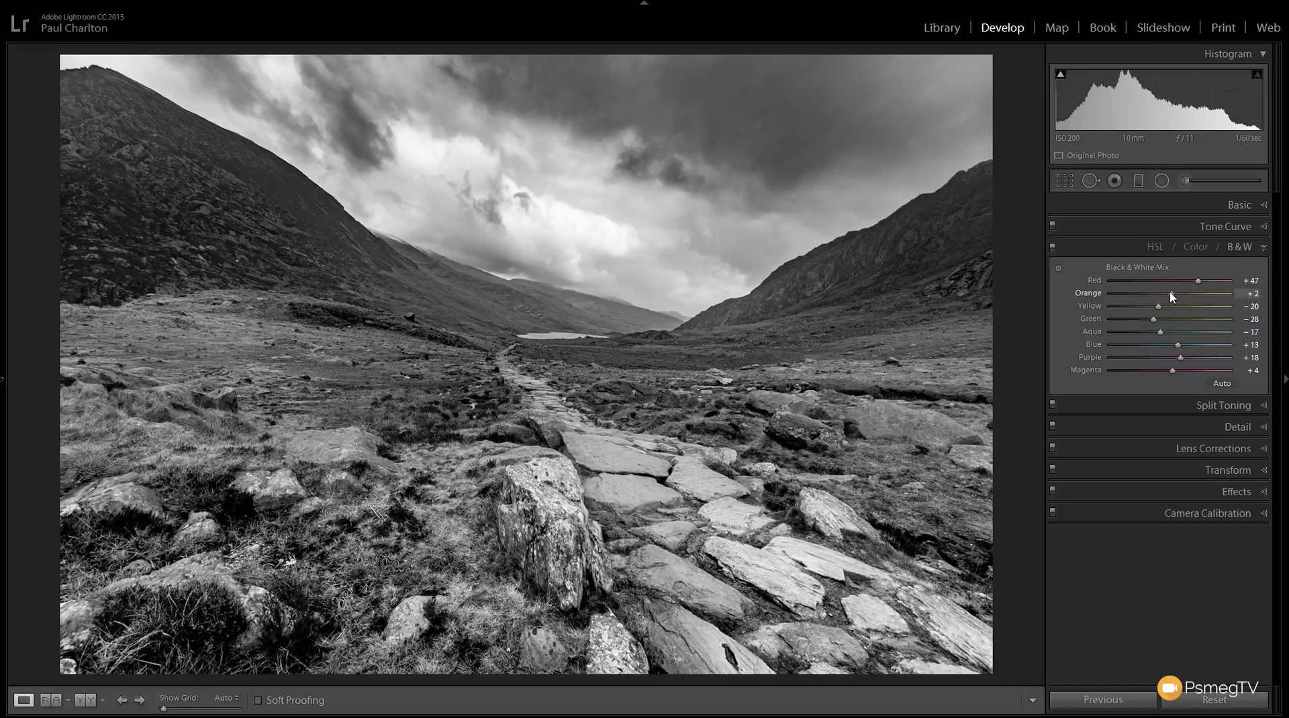
pyautogui.click(1052, 247)
pyautogui.click(1053, 248)
# Step: Try lightening and darkening the foreground grass with the Black & White Mix targeted adjustment, and undo those changes
pyautogui.click(1059, 269)
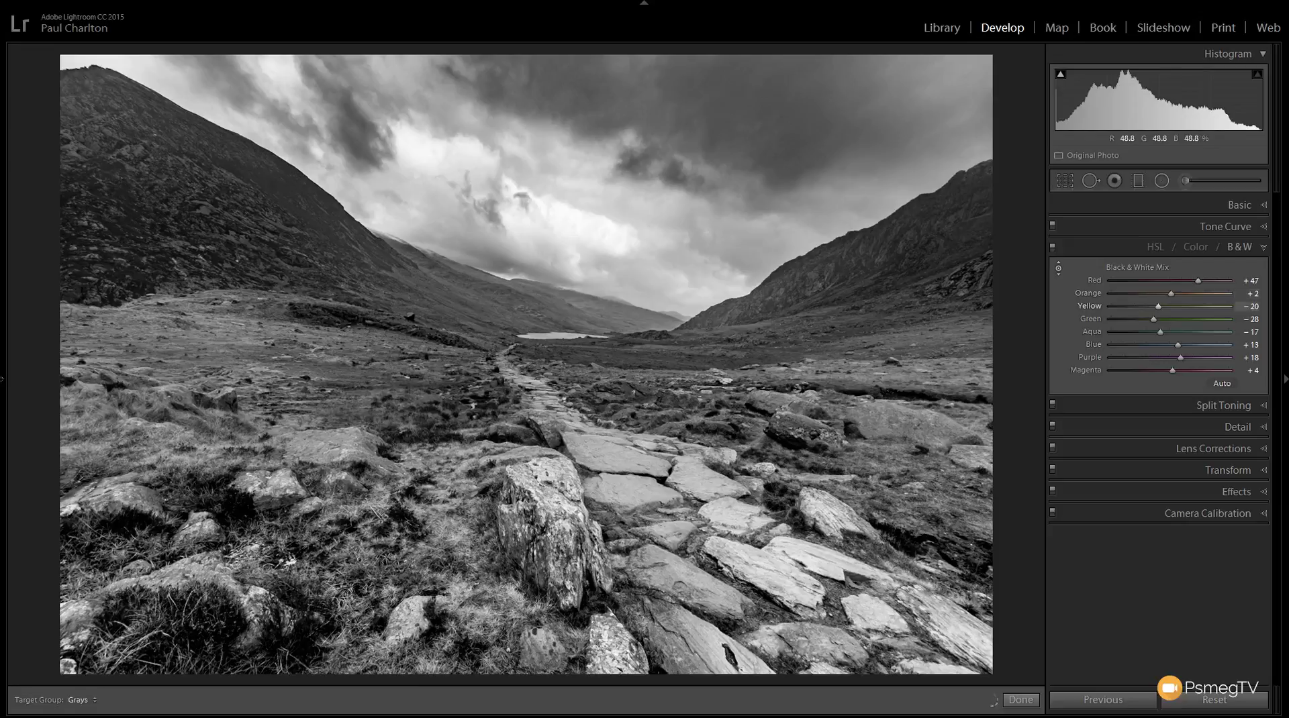
pyautogui.moveTo(302, 484); pyautogui.dragTo(302, 442)
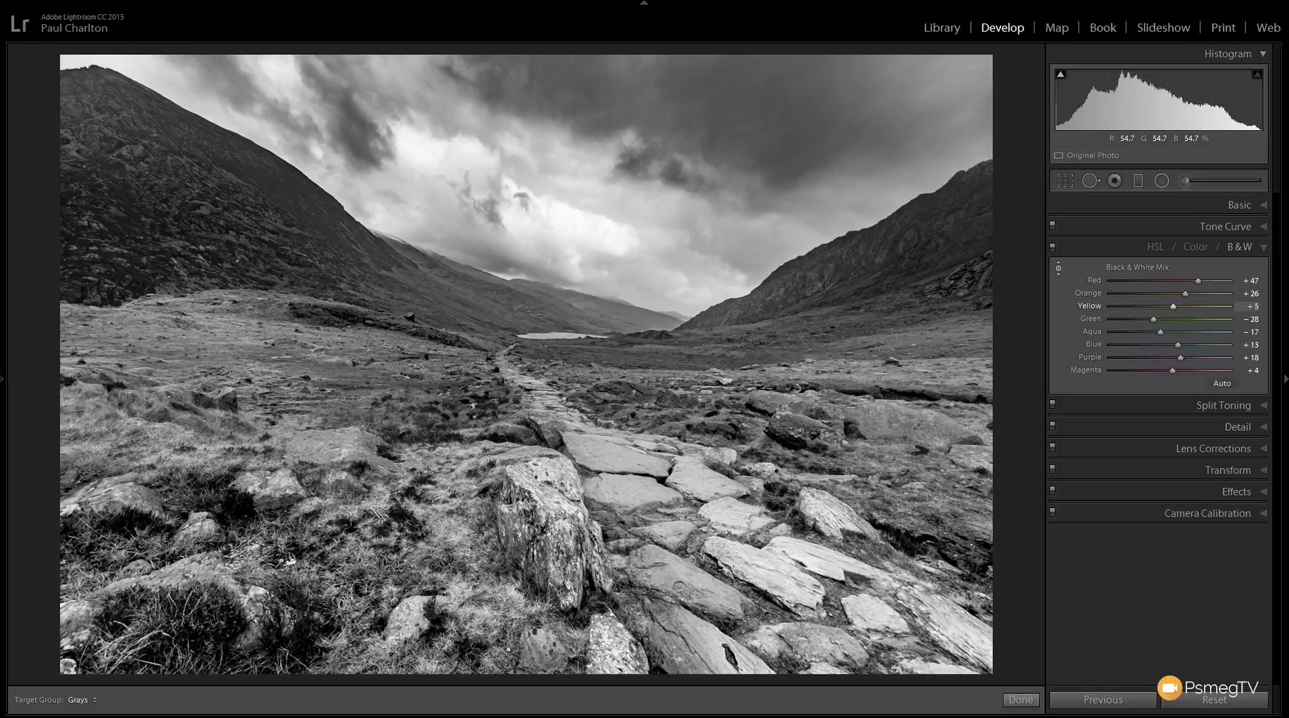
pyautogui.moveTo(302, 441); pyautogui.dragTo(302, 498)
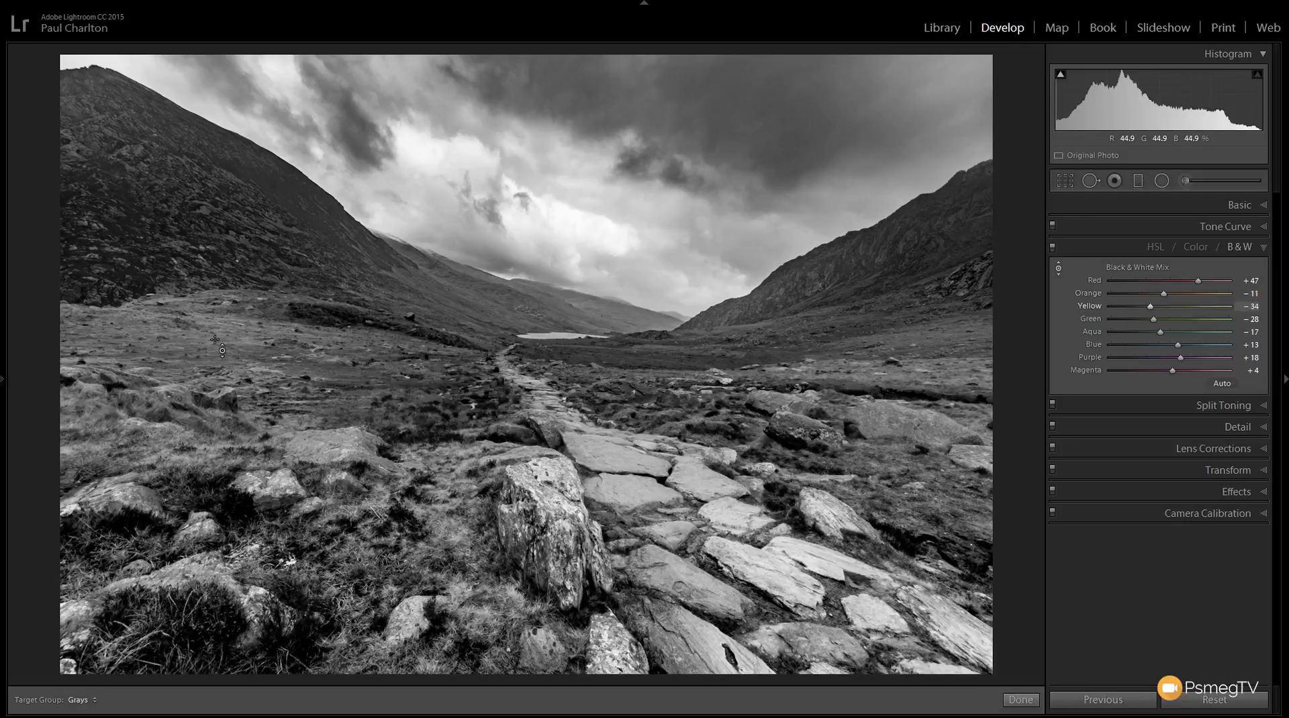
pyautogui.hotkey('ctrl', 'z')
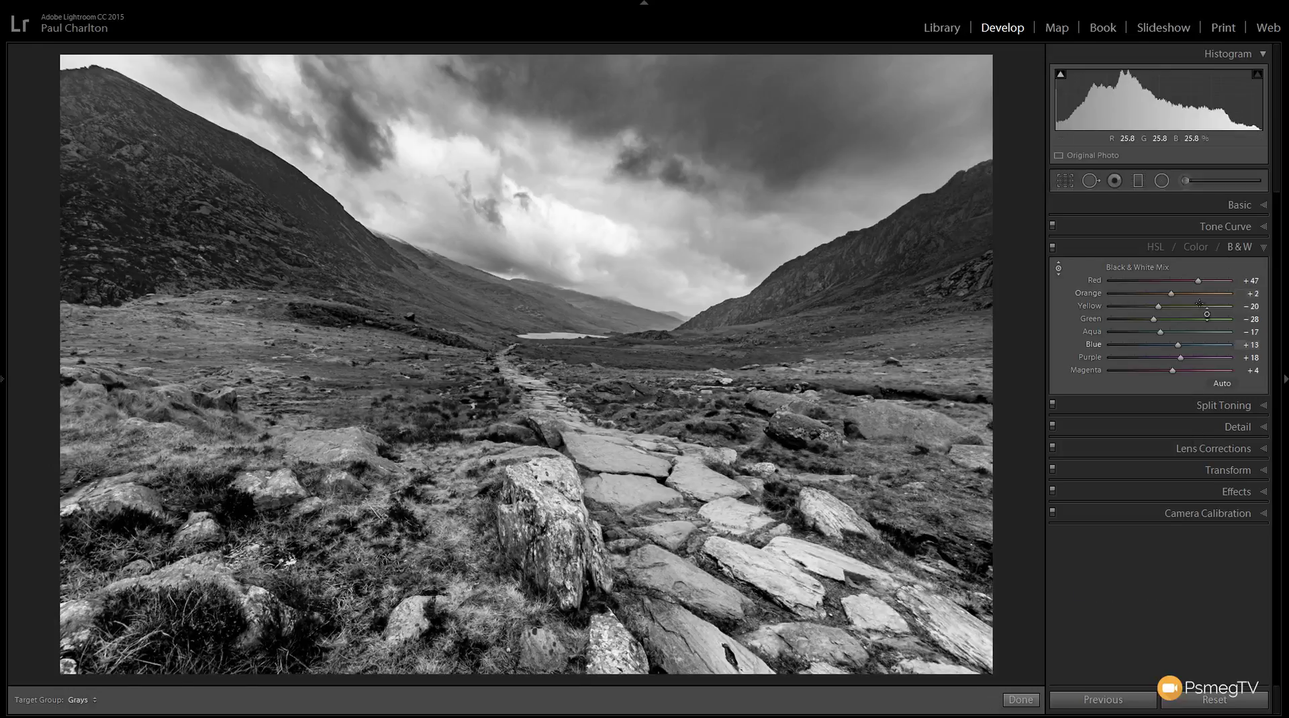
pyautogui.click(1265, 248)
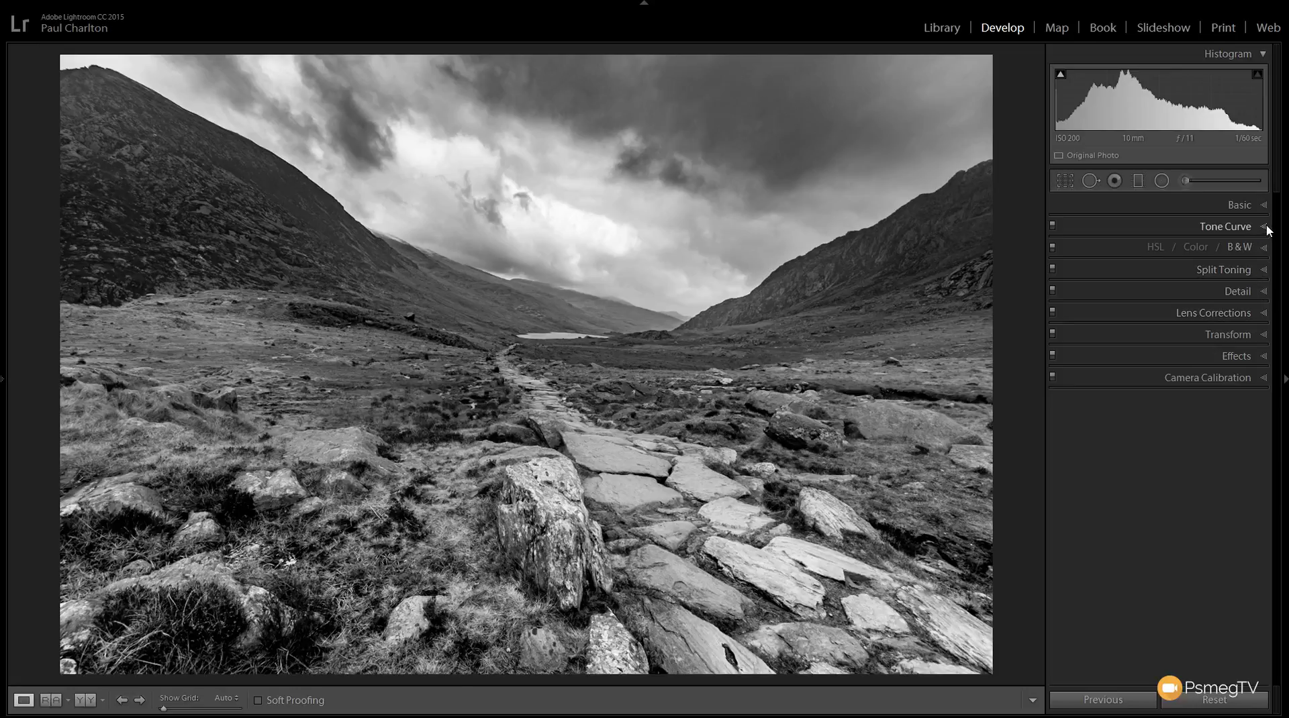
# Step: Add three points to the RGB tone curve, form a gentle S-curve with lowered shadows and raised highlights, and compare it off and on
pyautogui.click(1266, 228)
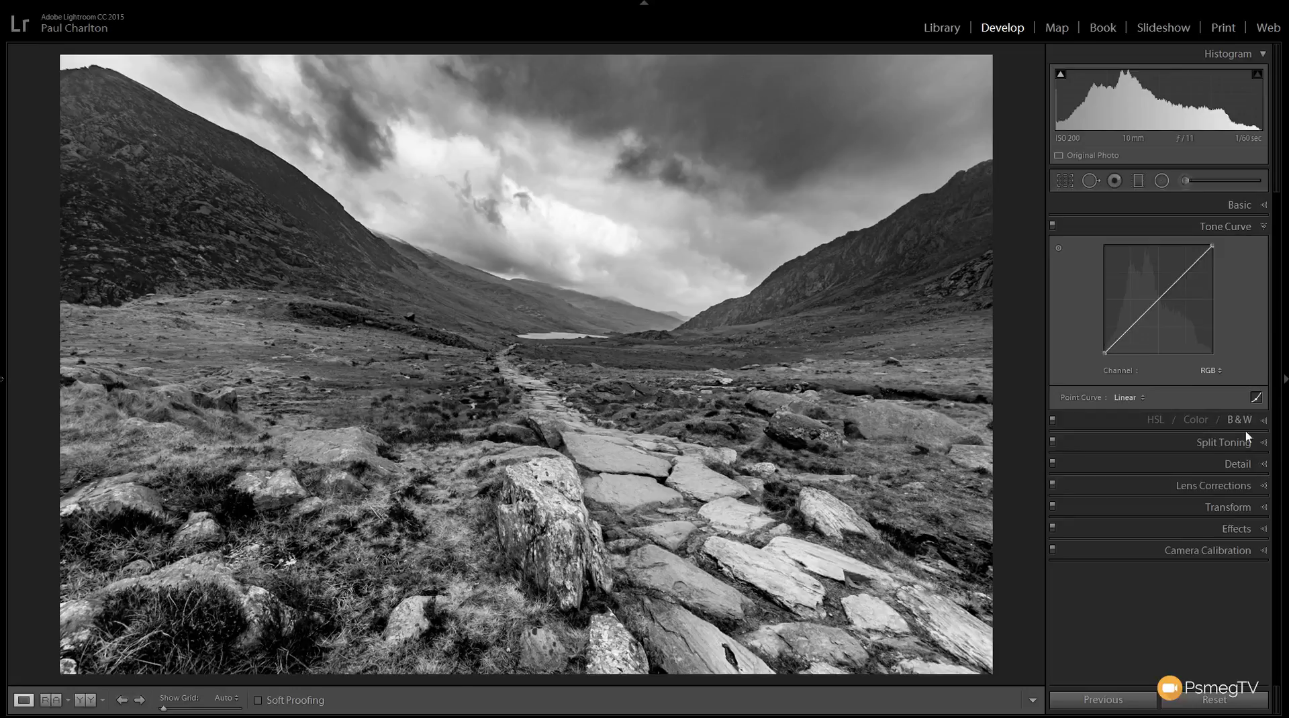
pyautogui.click(1132, 327)
pyautogui.click(1160, 297)
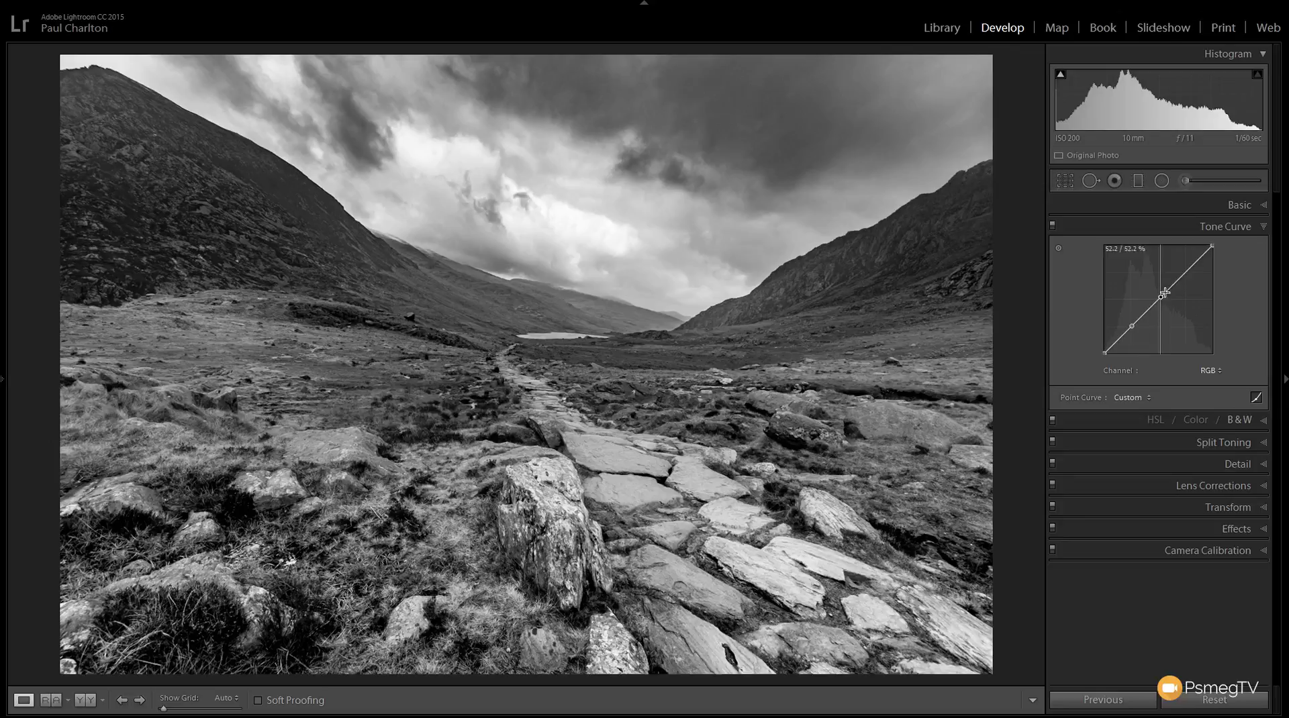
pyautogui.click(1193, 265)
pyautogui.moveTo(1132, 328); pyautogui.dragTo(1132, 331)
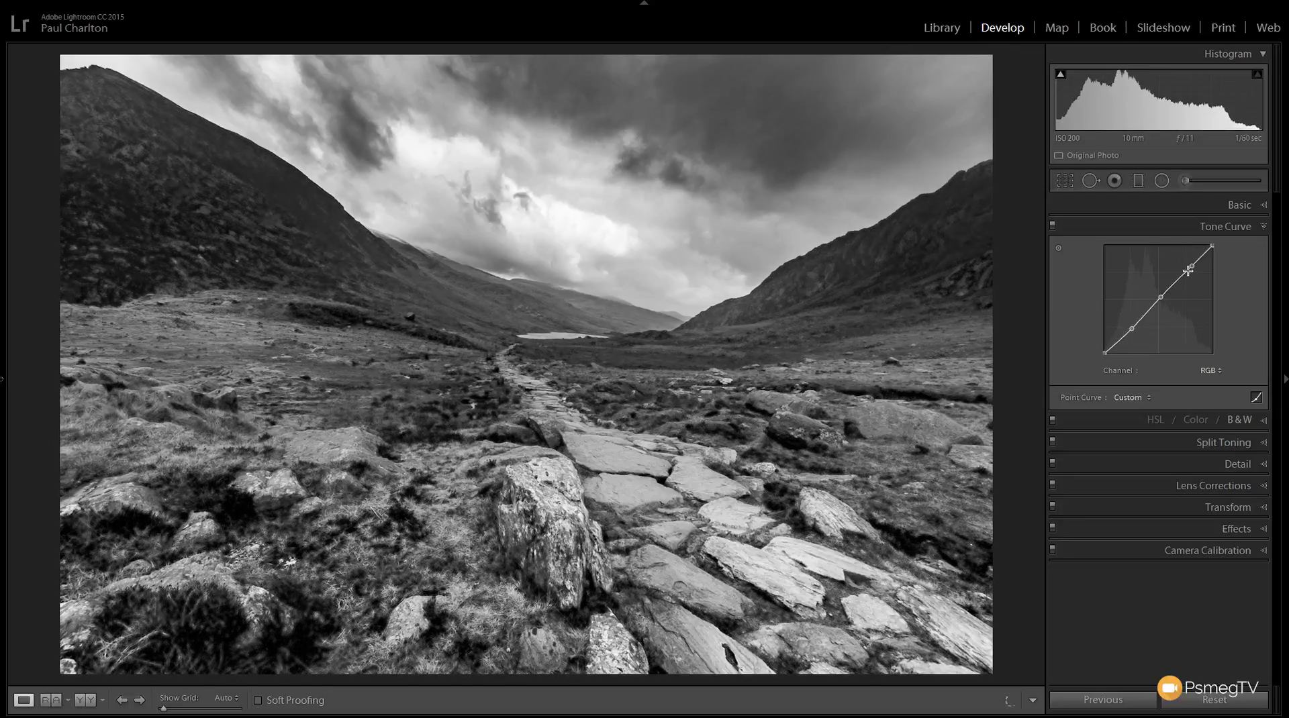
pyautogui.moveTo(1188, 271); pyautogui.dragTo(1191, 263)
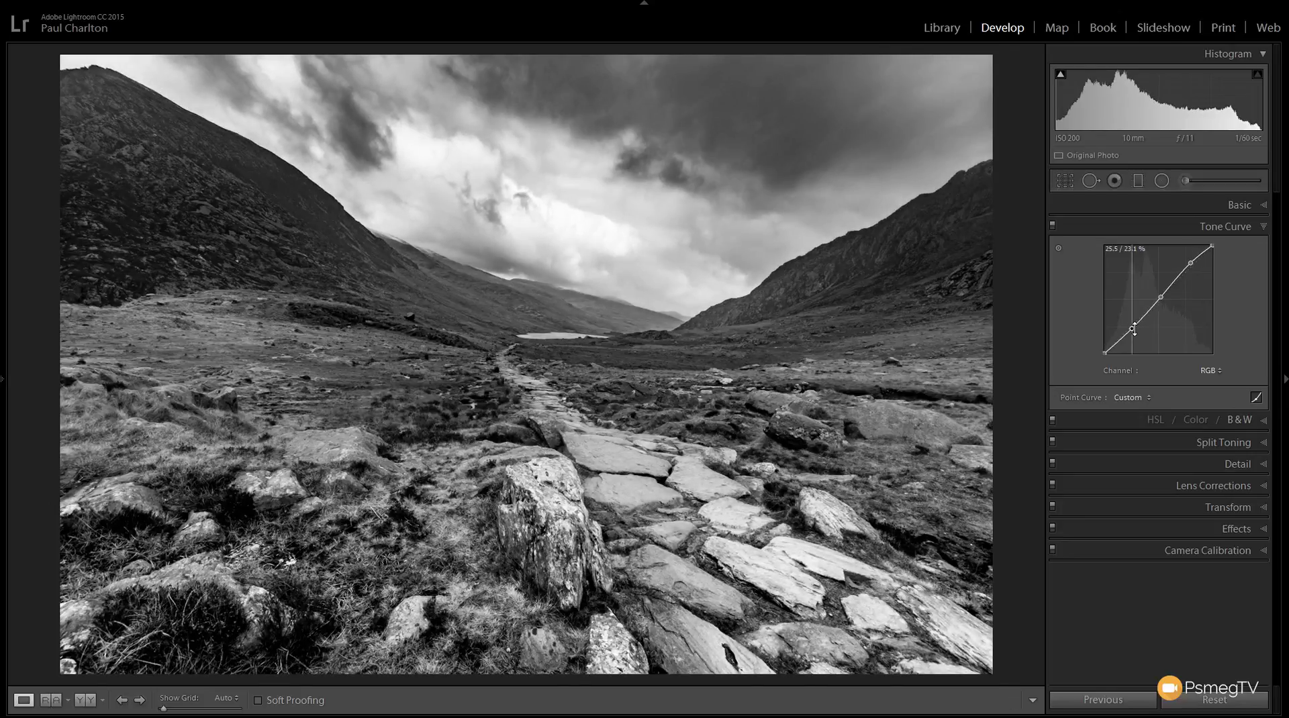
pyautogui.moveTo(1132, 328); pyautogui.dragTo(1135, 331)
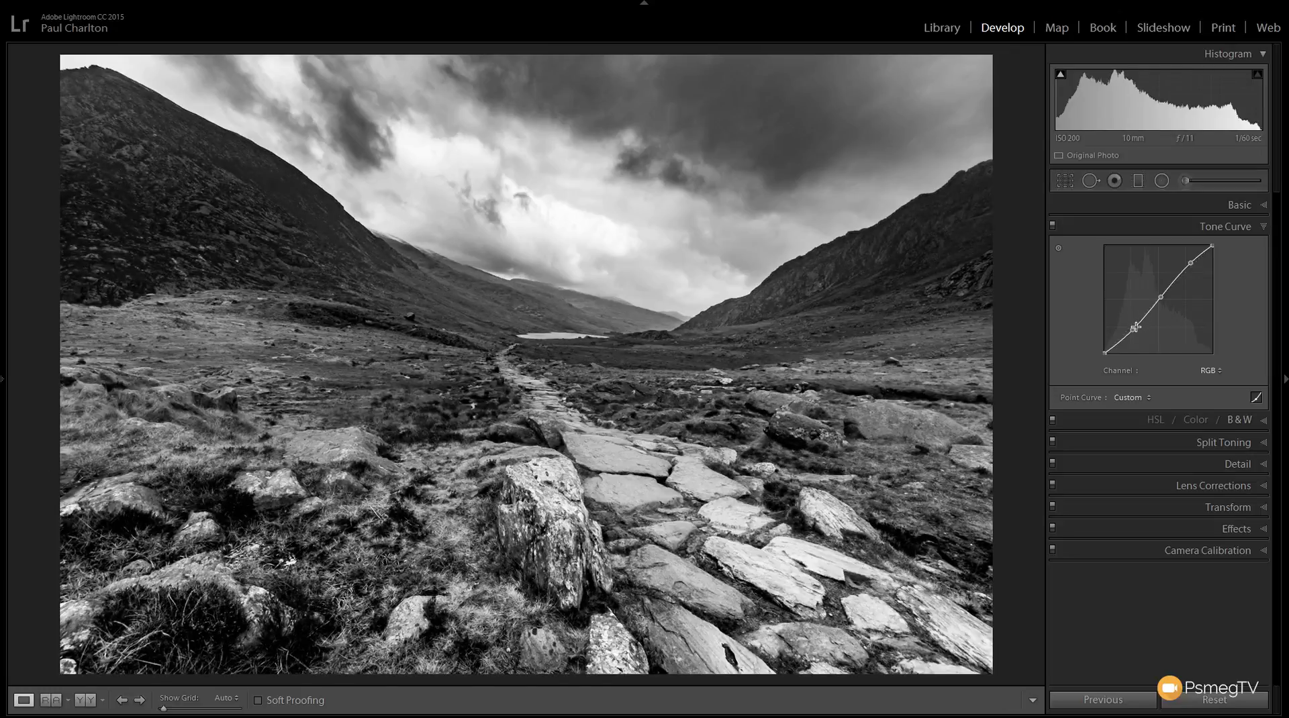
pyautogui.moveTo(1134, 329); pyautogui.dragTo(1136, 327)
pyautogui.moveTo(1191, 263); pyautogui.dragTo(1190, 260)
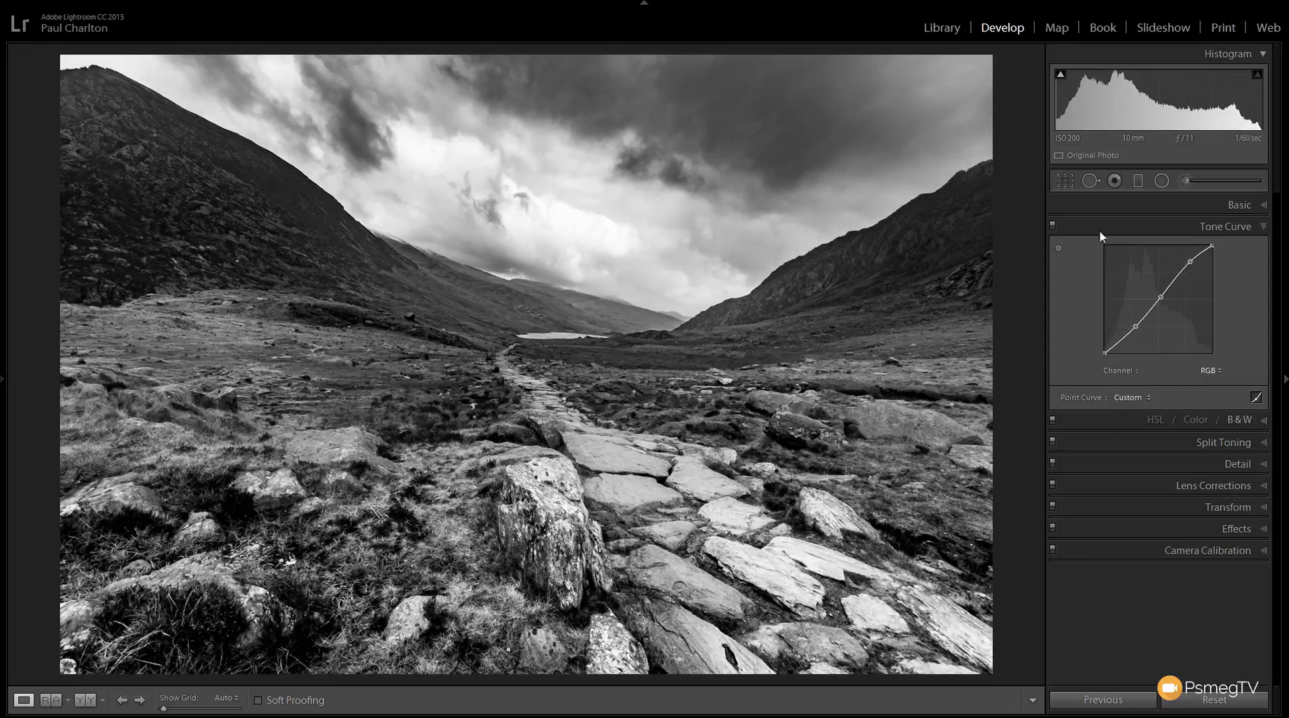
pyautogui.click(1053, 227)
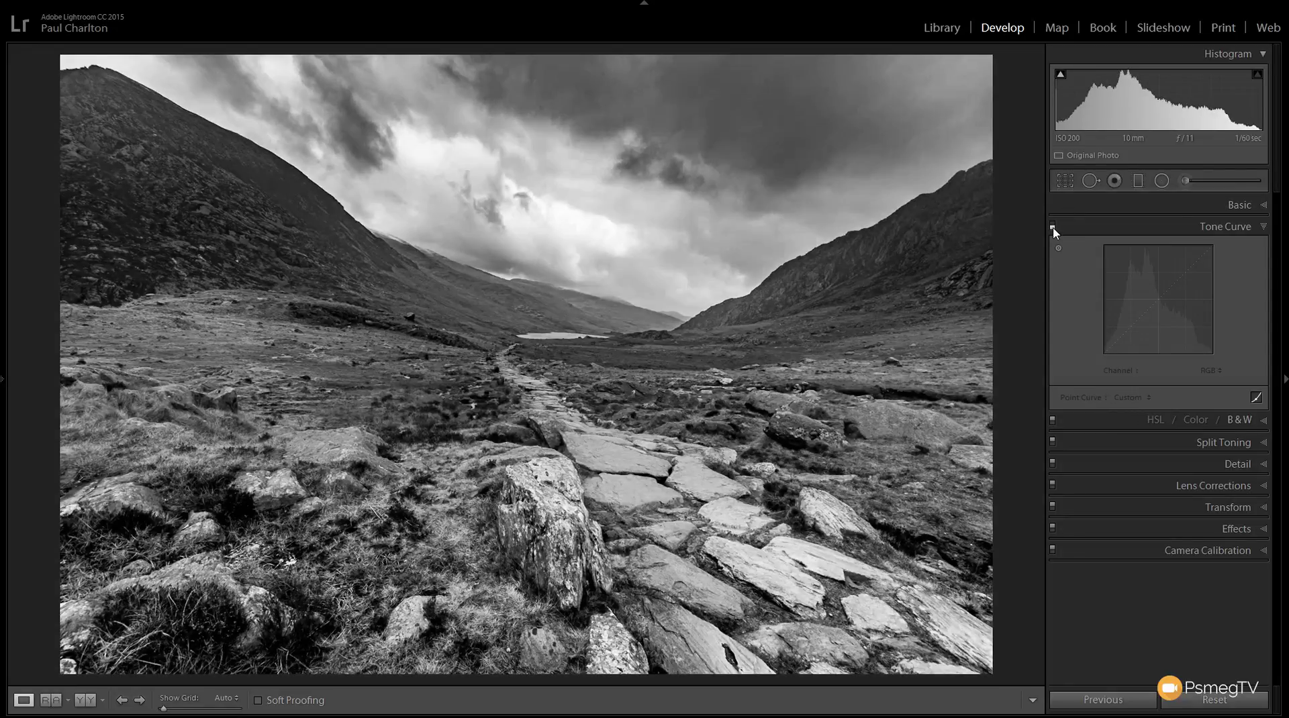
pyautogui.click(1053, 223)
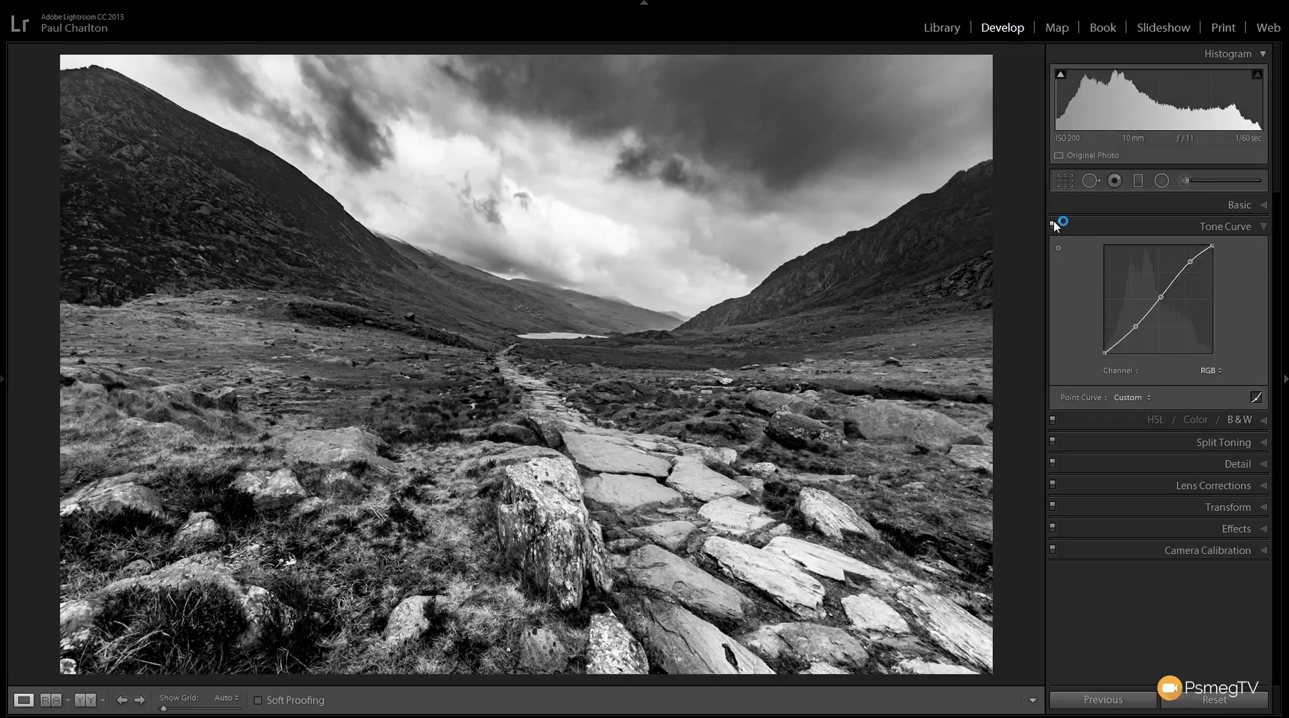
# Step: Try the tone curve's middle point lower and higher, and leave it slightly raised to brighten the midtones
pyautogui.click(1162, 297)
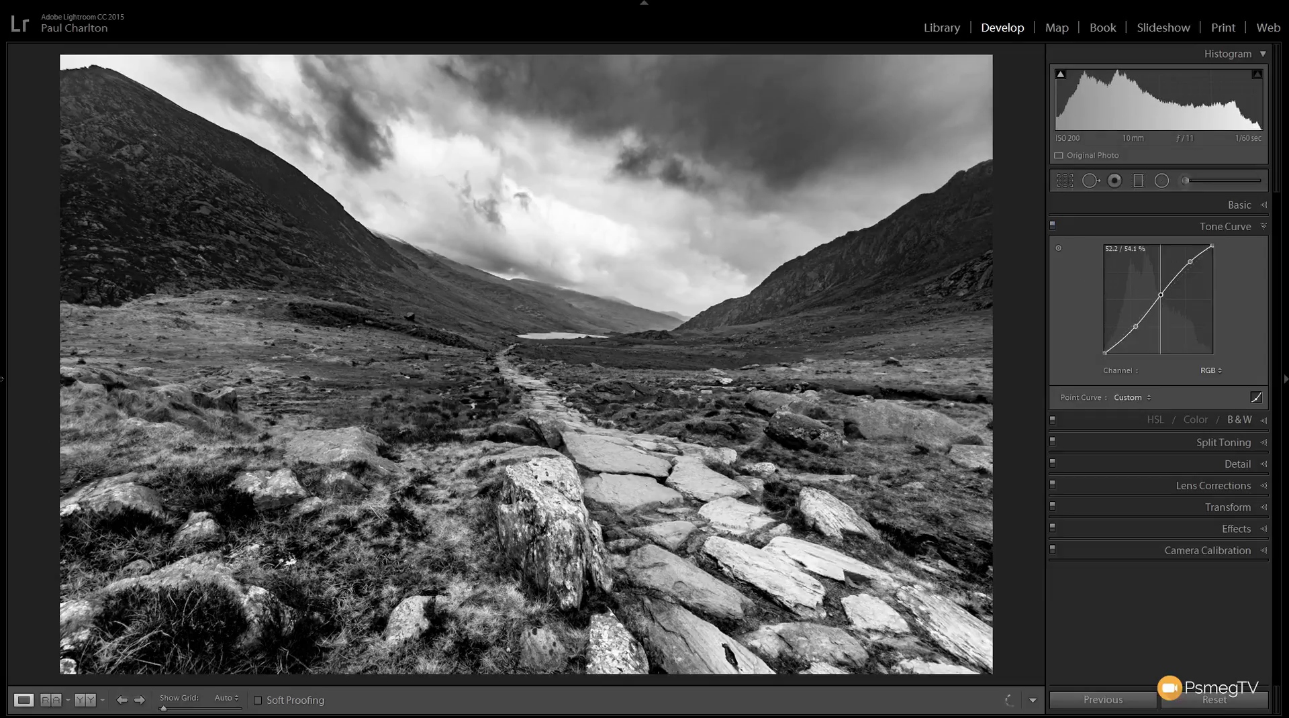
pyautogui.moveTo(1161, 298); pyautogui.dragTo(1161, 301)
pyautogui.moveTo(1161, 300); pyautogui.dragTo(1159, 295)
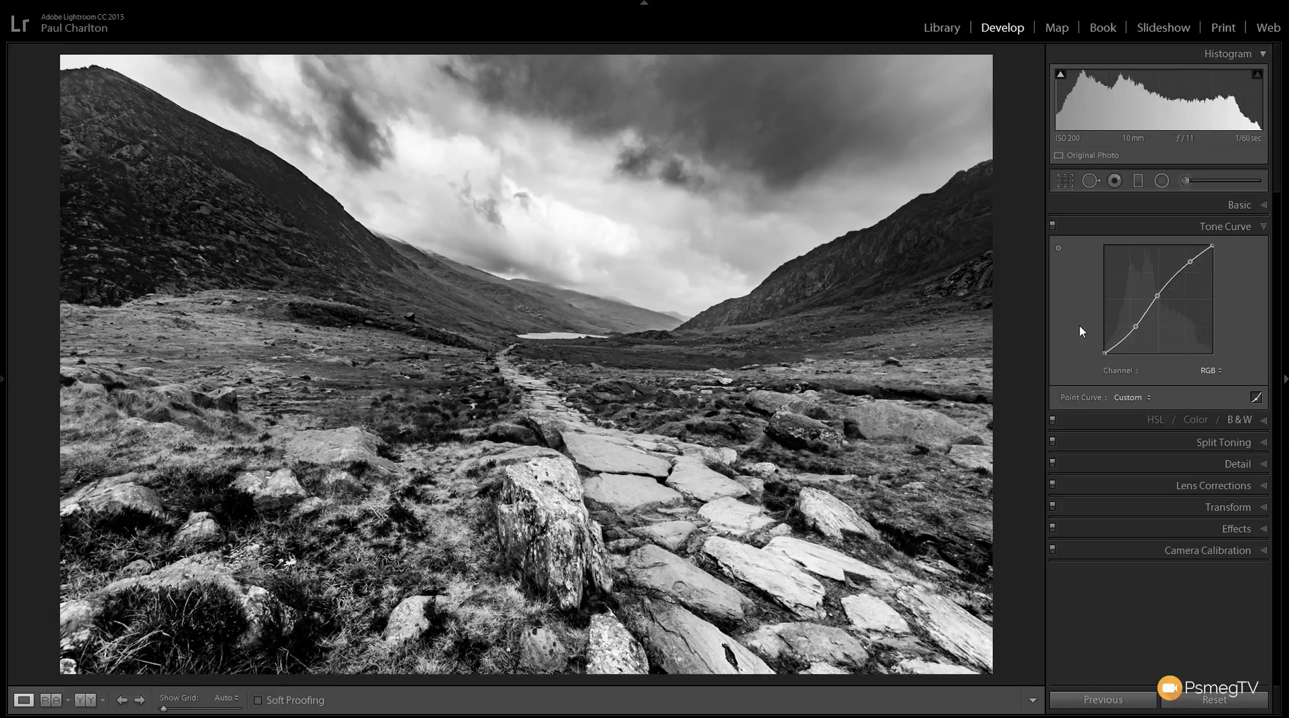
# Step: Set the photo's basic tone values to Shadows +88, Whites -17 and Blacks -5
pyautogui.click(1264, 205)
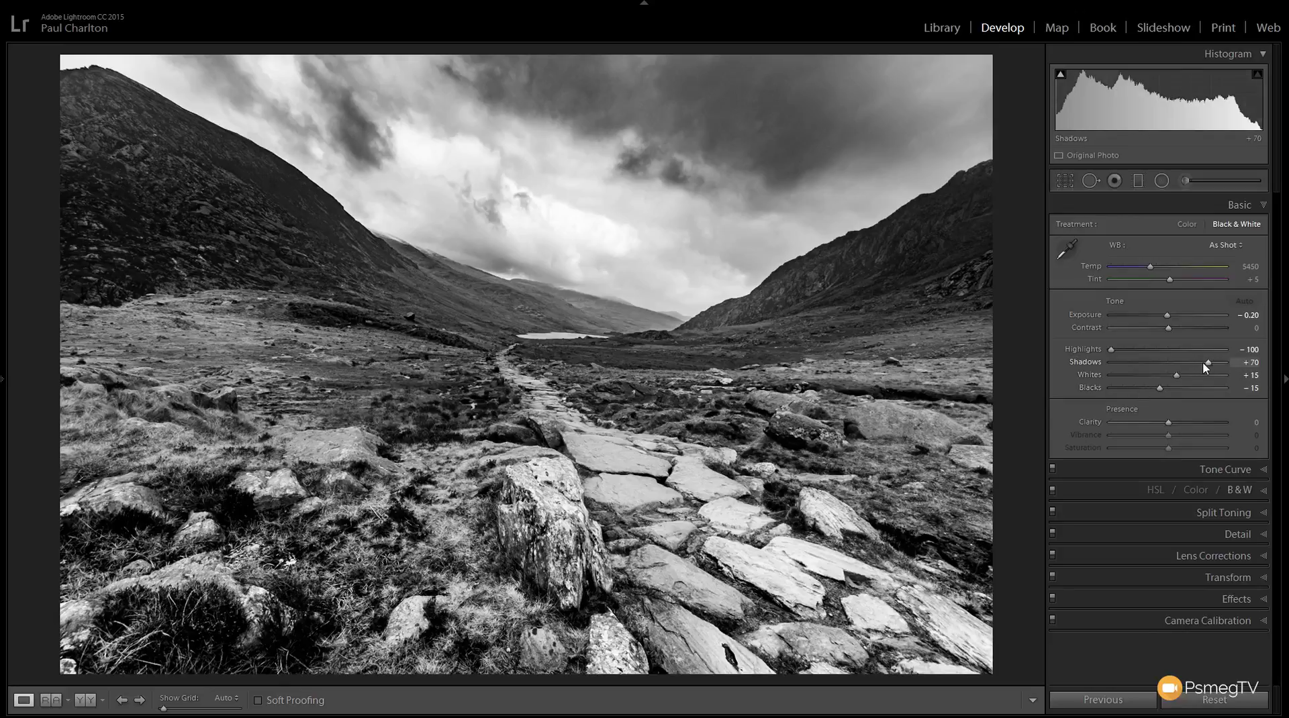
pyautogui.moveTo(1207, 363); pyautogui.dragTo(1166, 388)
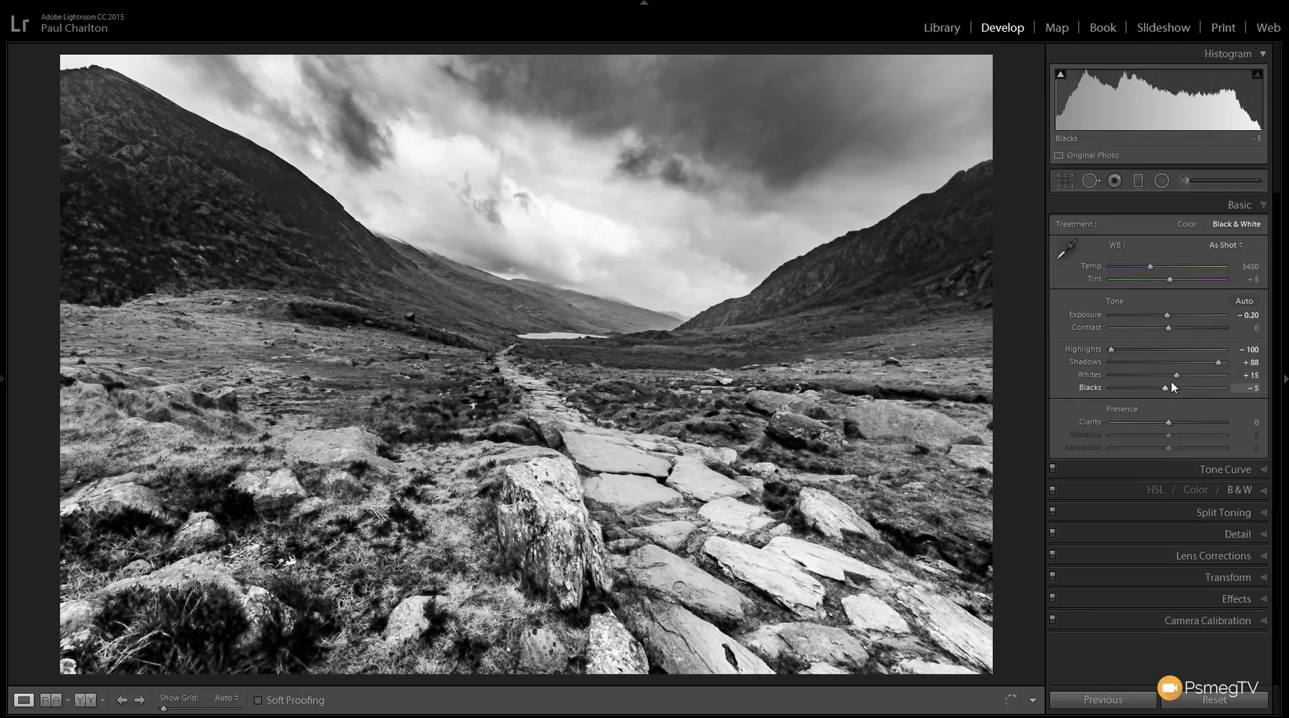
pyautogui.moveTo(1177, 376); pyautogui.dragTo(1162, 376)
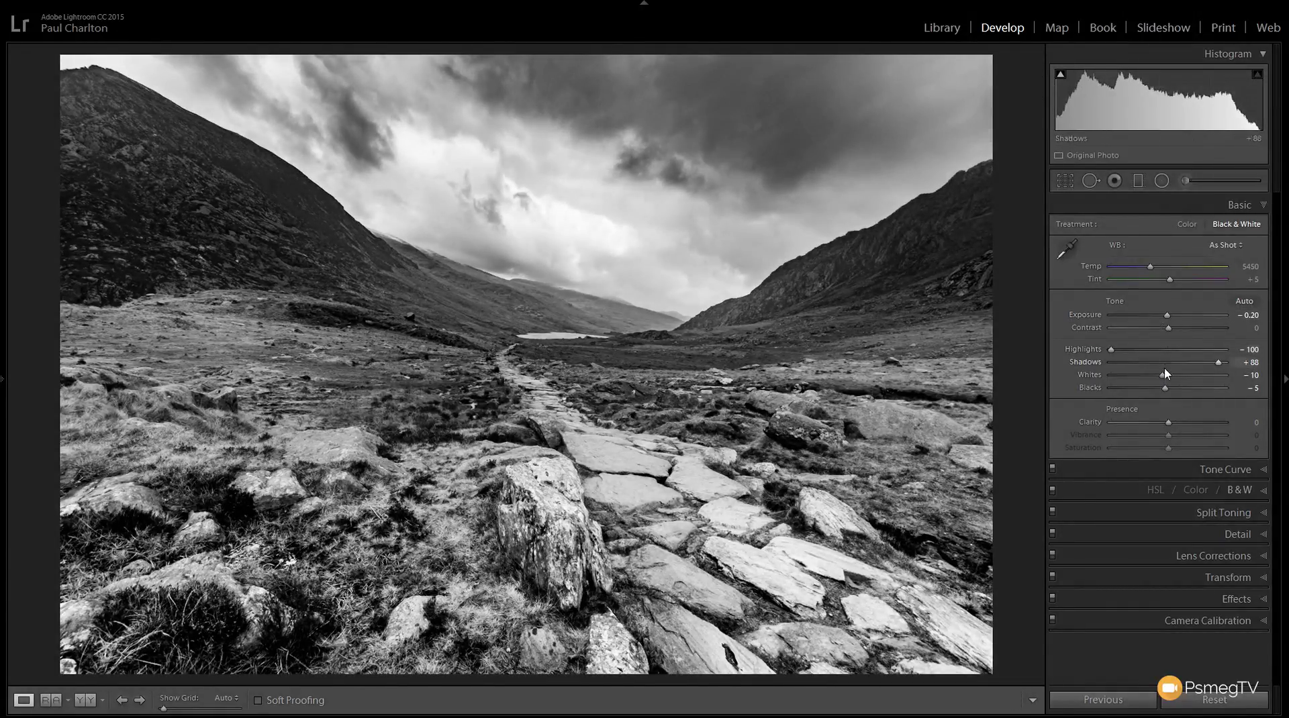
pyautogui.moveTo(1165, 378); pyautogui.dragTo(1161, 378)
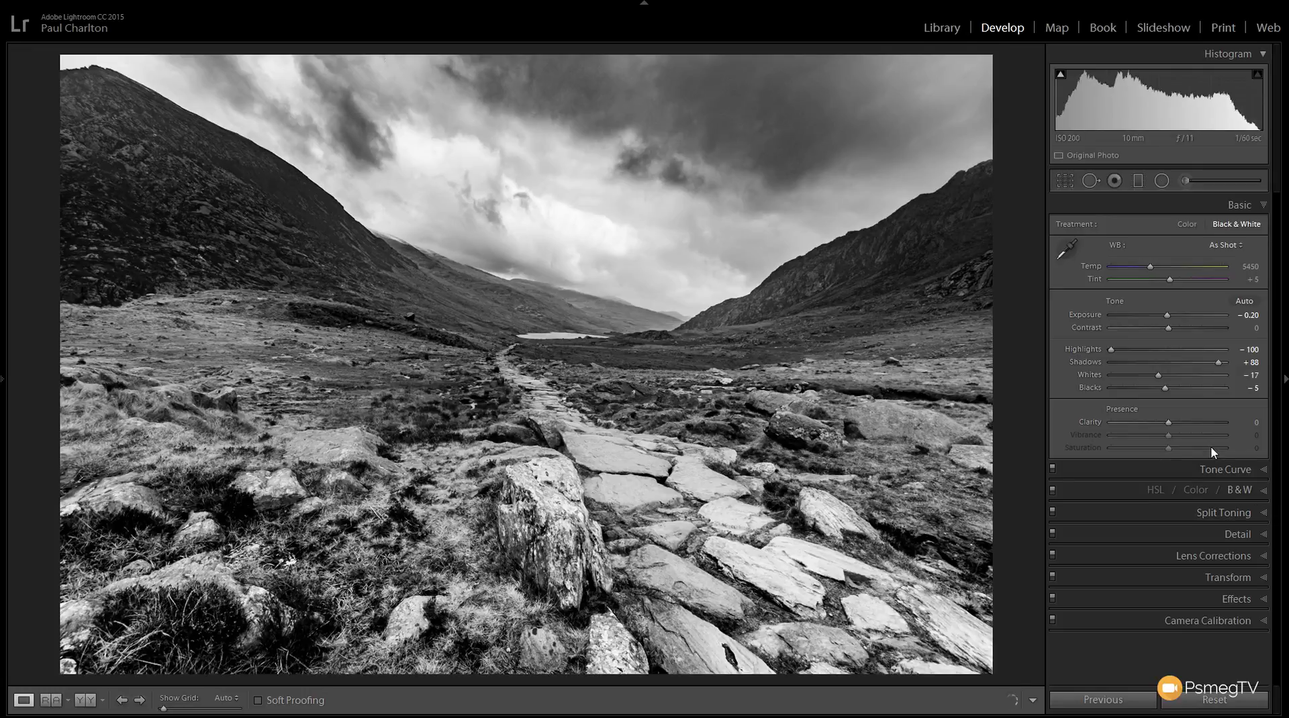
# Step: Add a point in the deep shadows of the tone curve and raise the existing shadow point slightly
pyautogui.click(1225, 470)
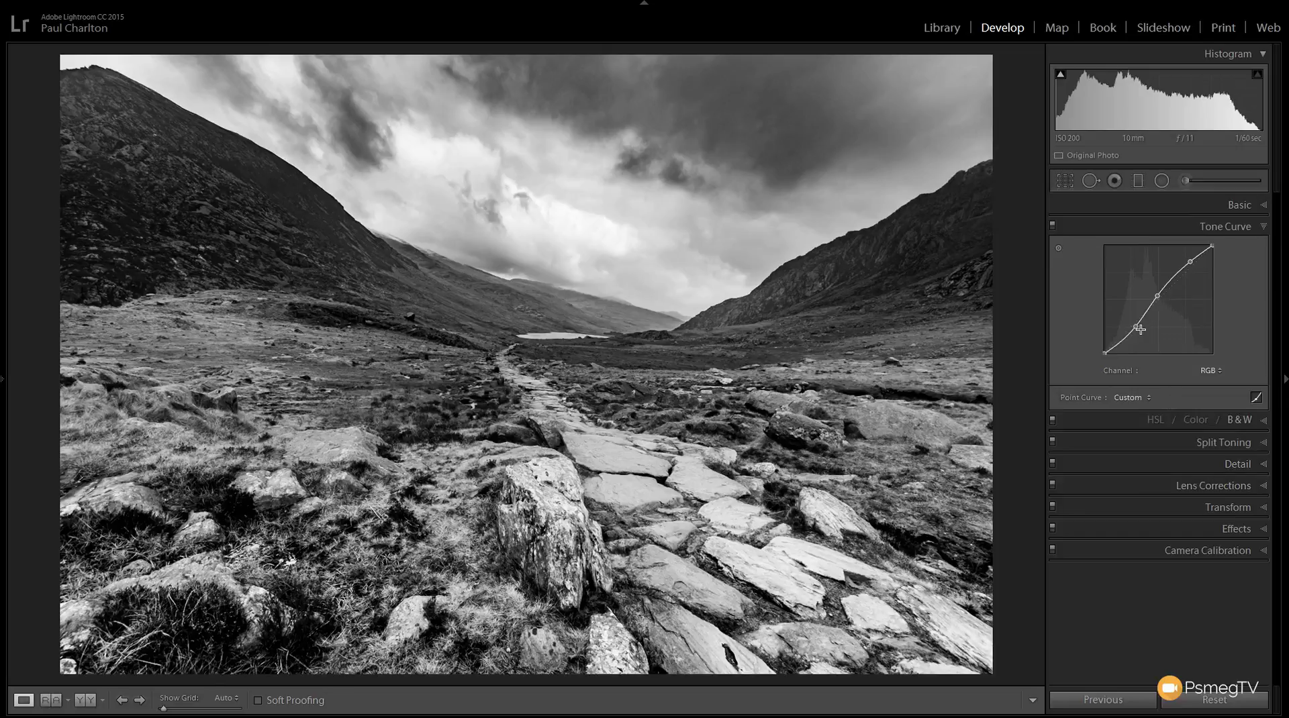
pyautogui.moveTo(1135, 327); pyautogui.dragTo(1134, 327)
pyautogui.click(1121, 340)
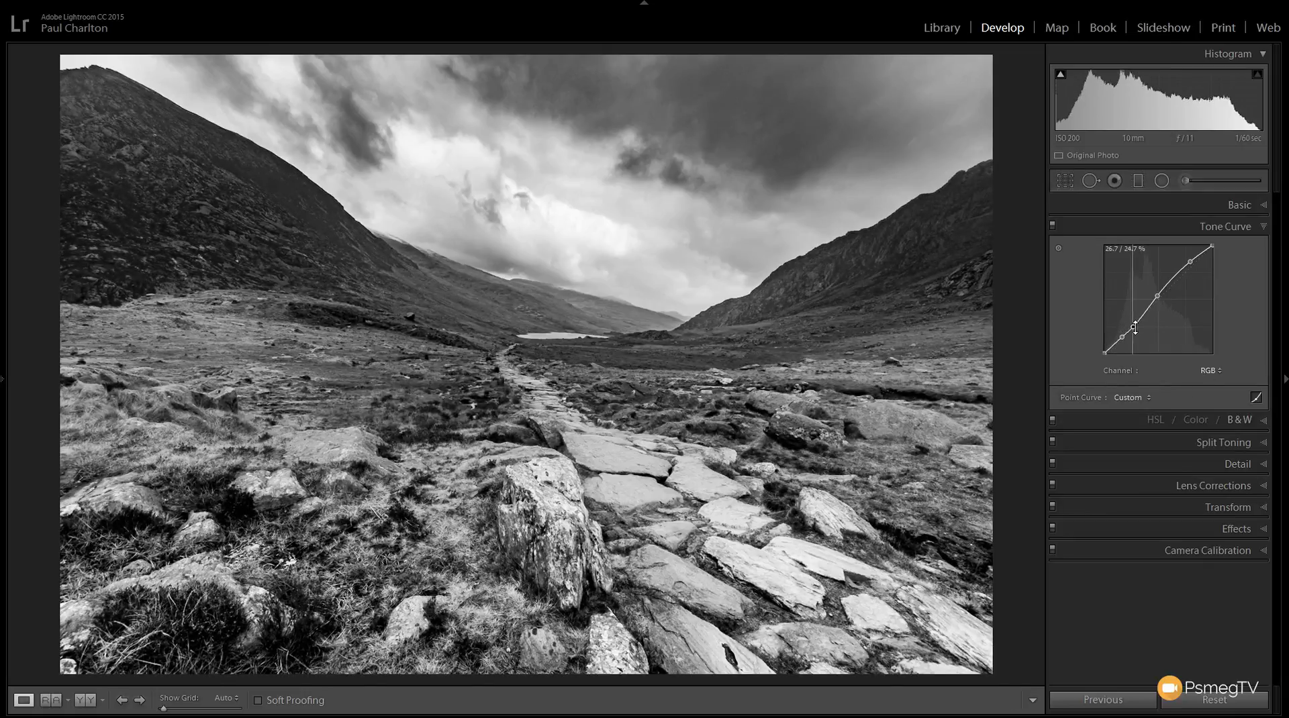
pyautogui.moveTo(1133, 327); pyautogui.dragTo(1135, 324)
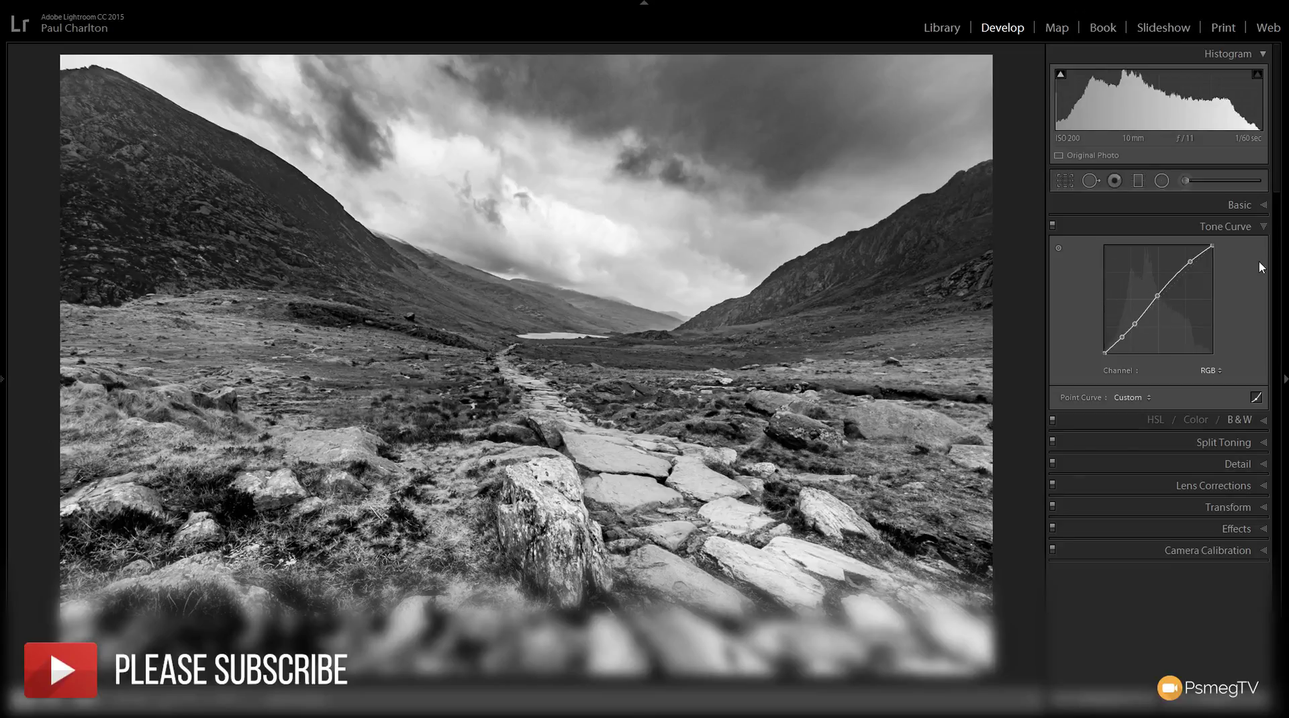
# Step: Set the photo's Clarity to +22 to strengthen midtone contrast
pyautogui.click(1264, 228)
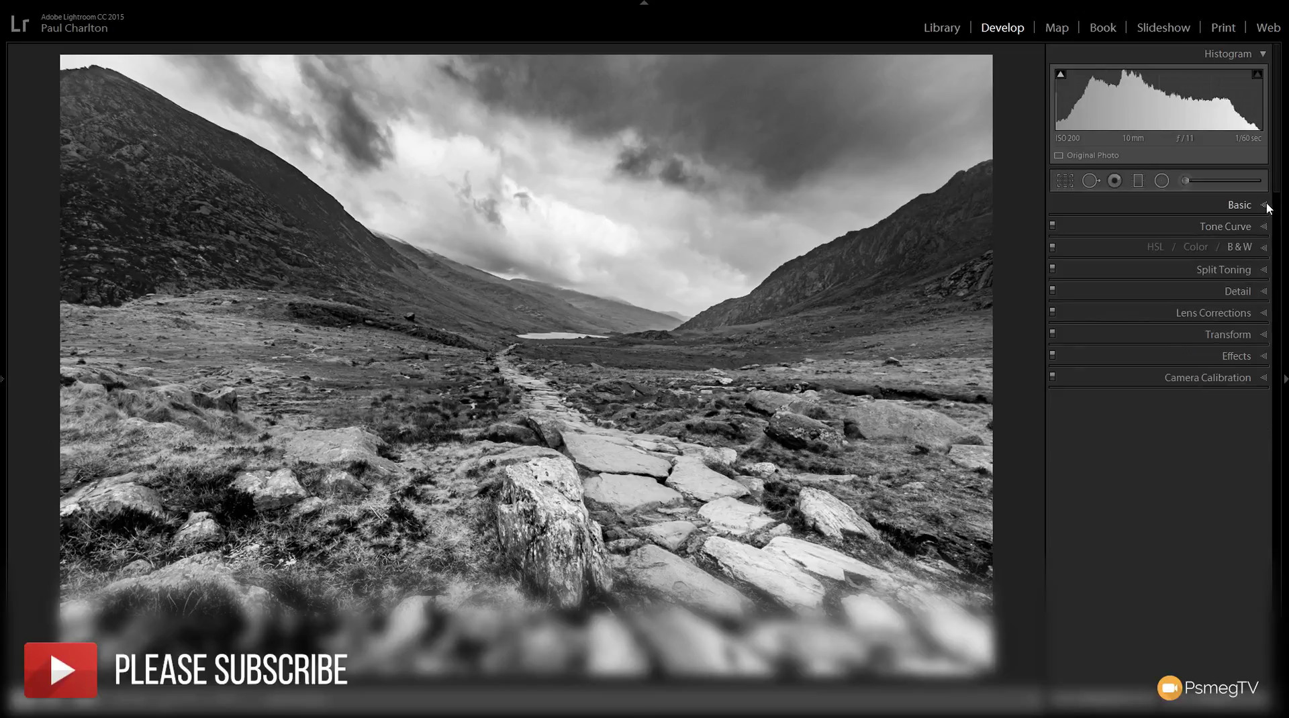
pyautogui.click(1265, 205)
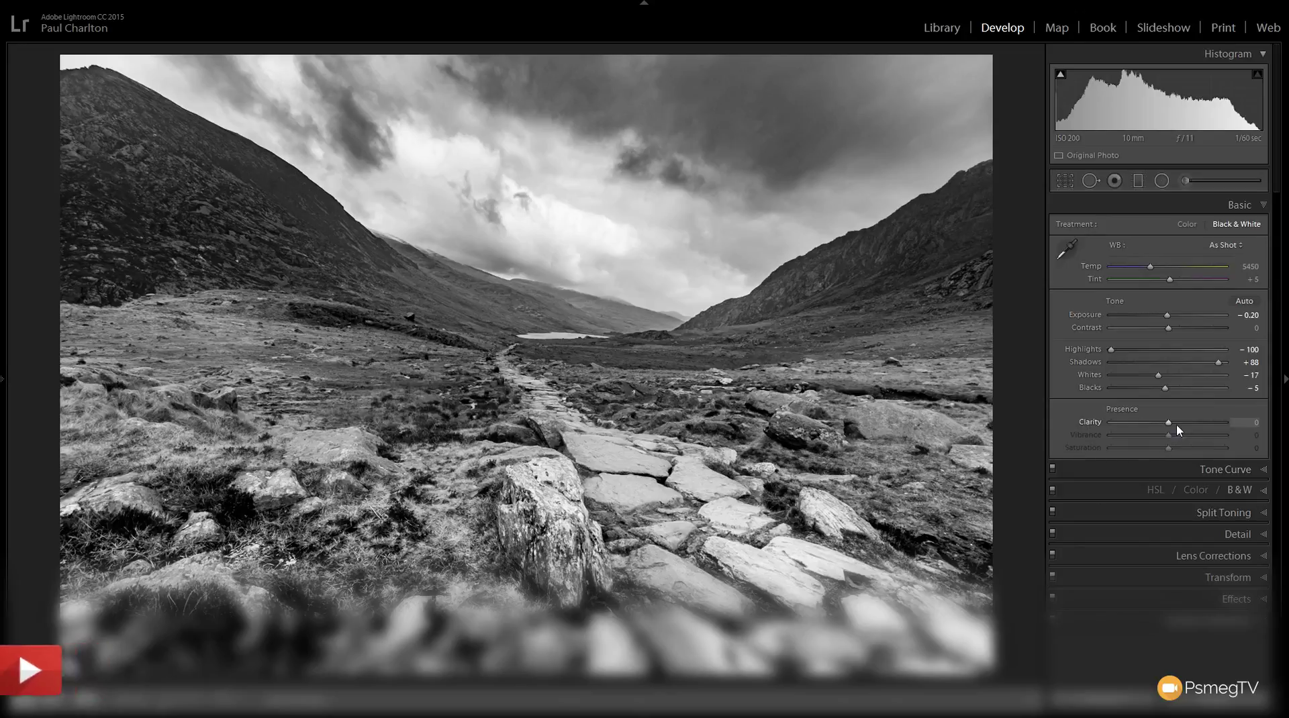
pyautogui.moveTo(1170, 423); pyautogui.dragTo(1176, 423)
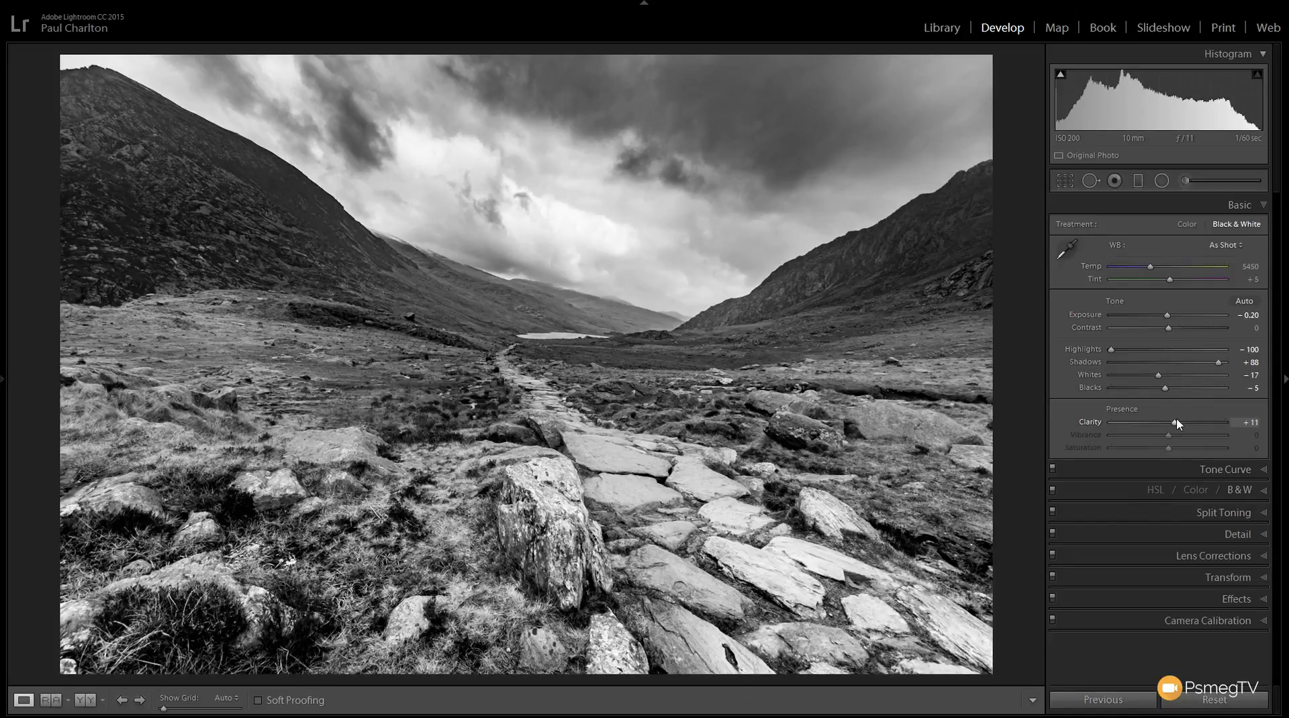
pyautogui.moveTo(1178, 421); pyautogui.dragTo(1181, 422)
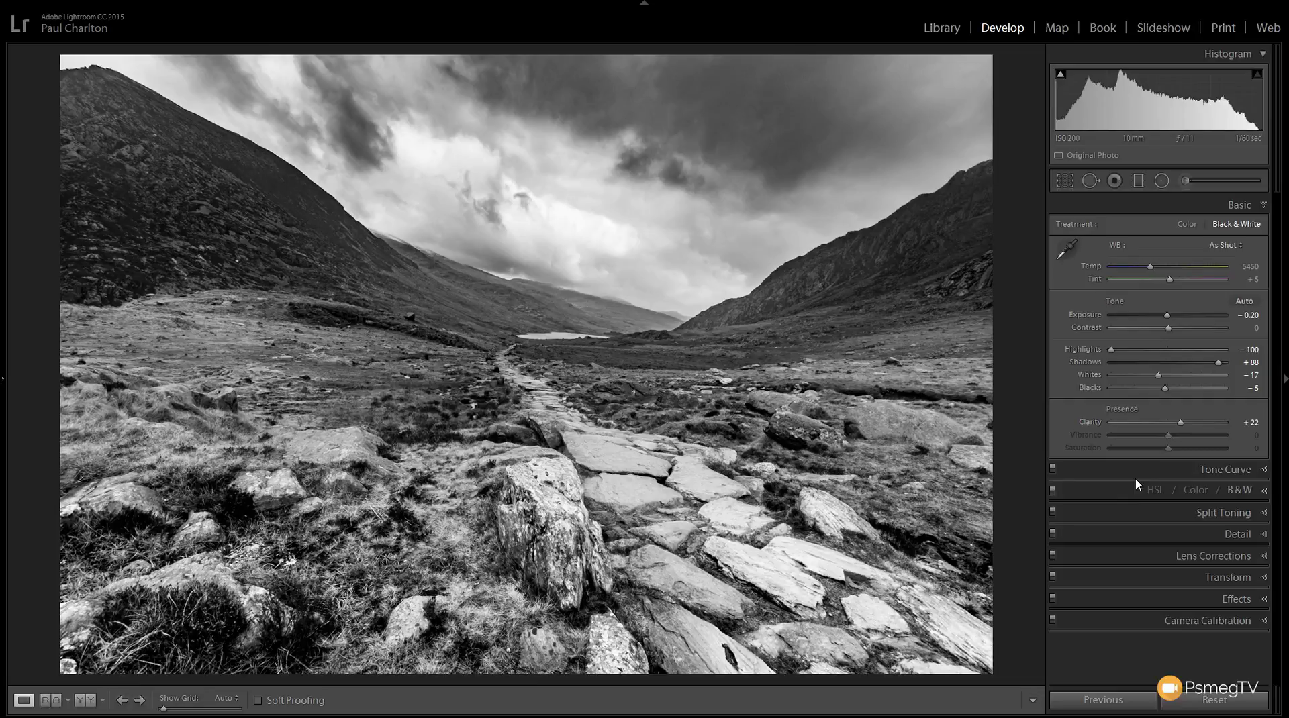
# Step: Try a post-crop vignette with an amount of -16, and return the amount to 0
pyautogui.click(1239, 599)
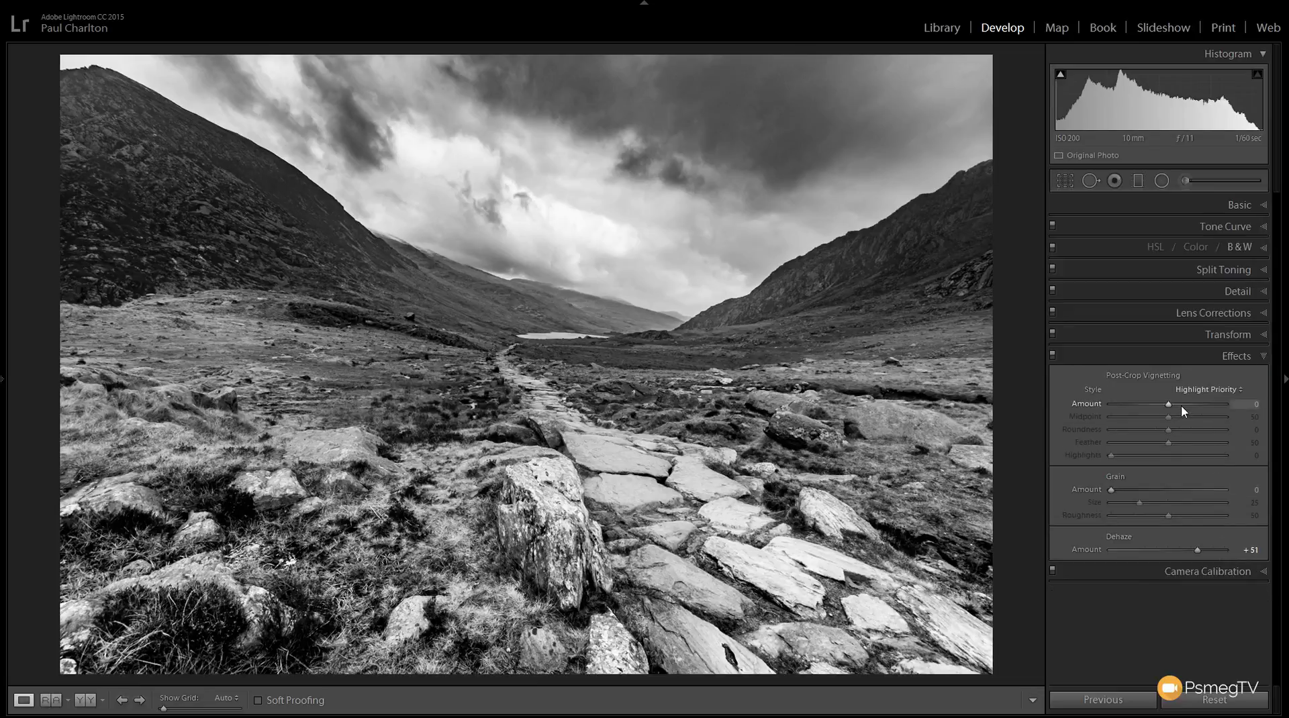
pyautogui.moveTo(1168, 405); pyautogui.dragTo(1159, 407)
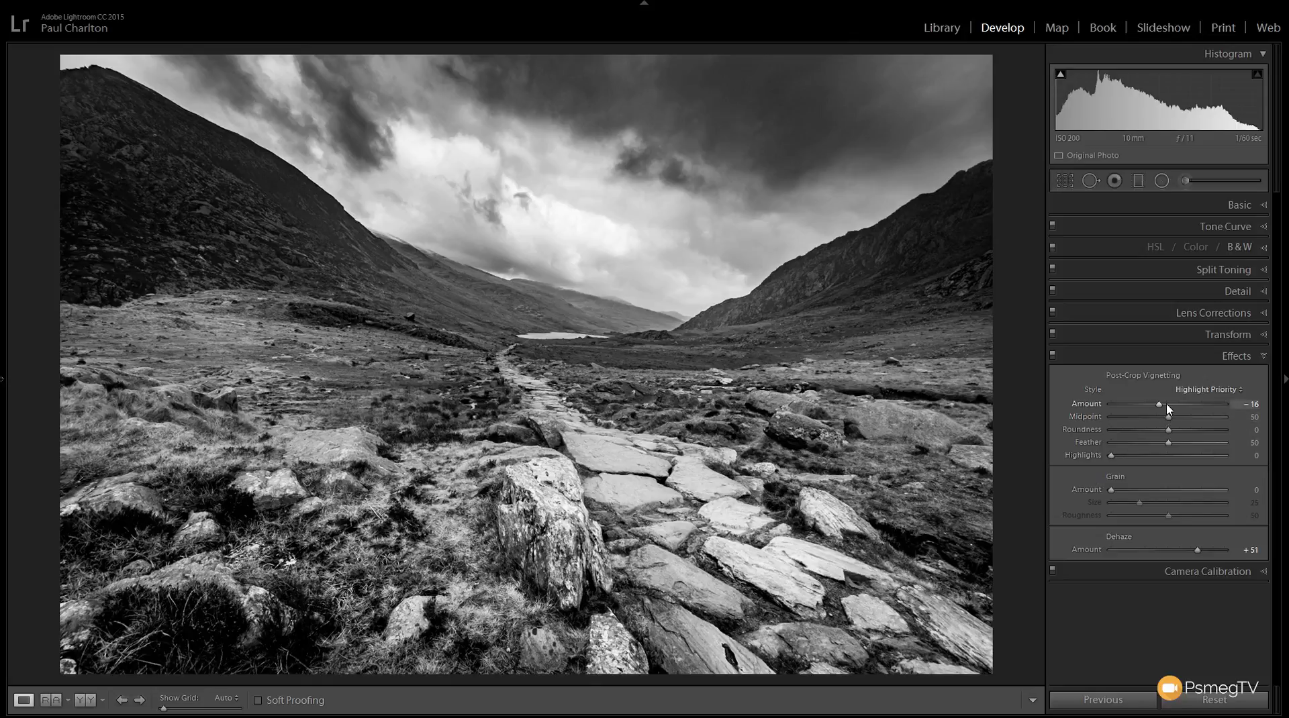
pyautogui.moveTo(1160, 404); pyautogui.dragTo(1168, 404)
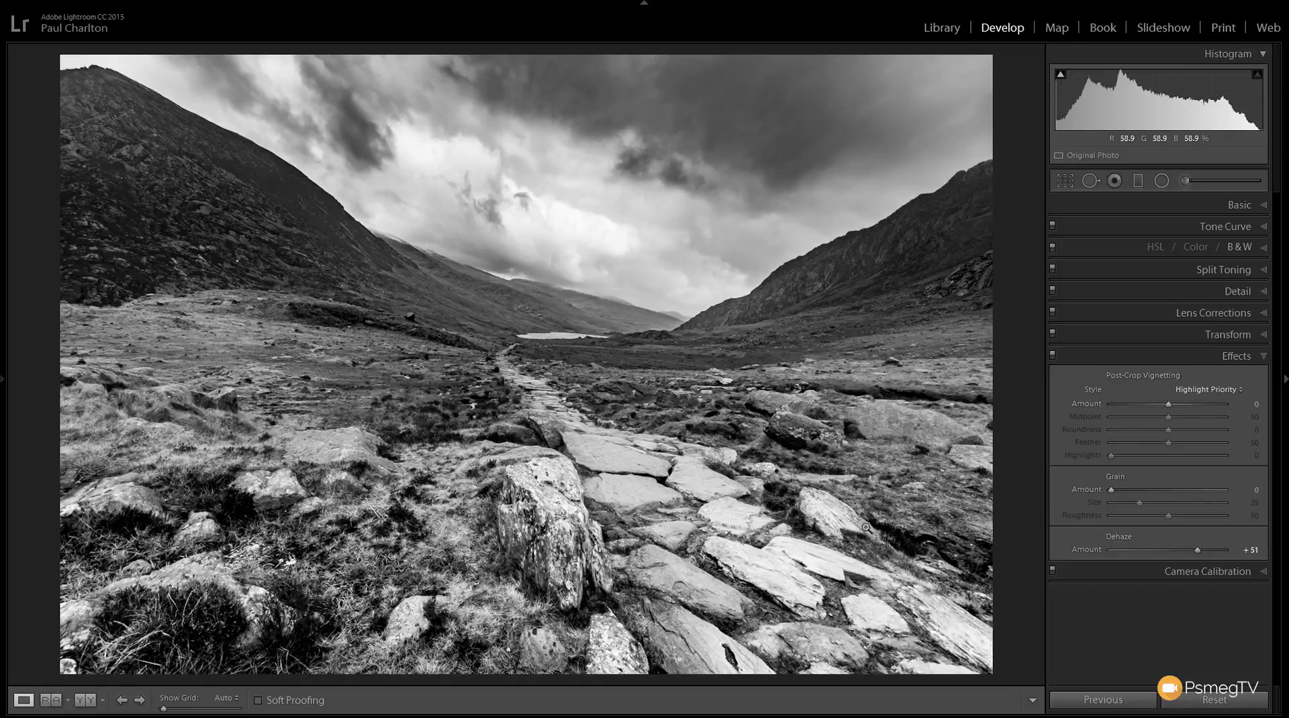
pyautogui.click(1265, 357)
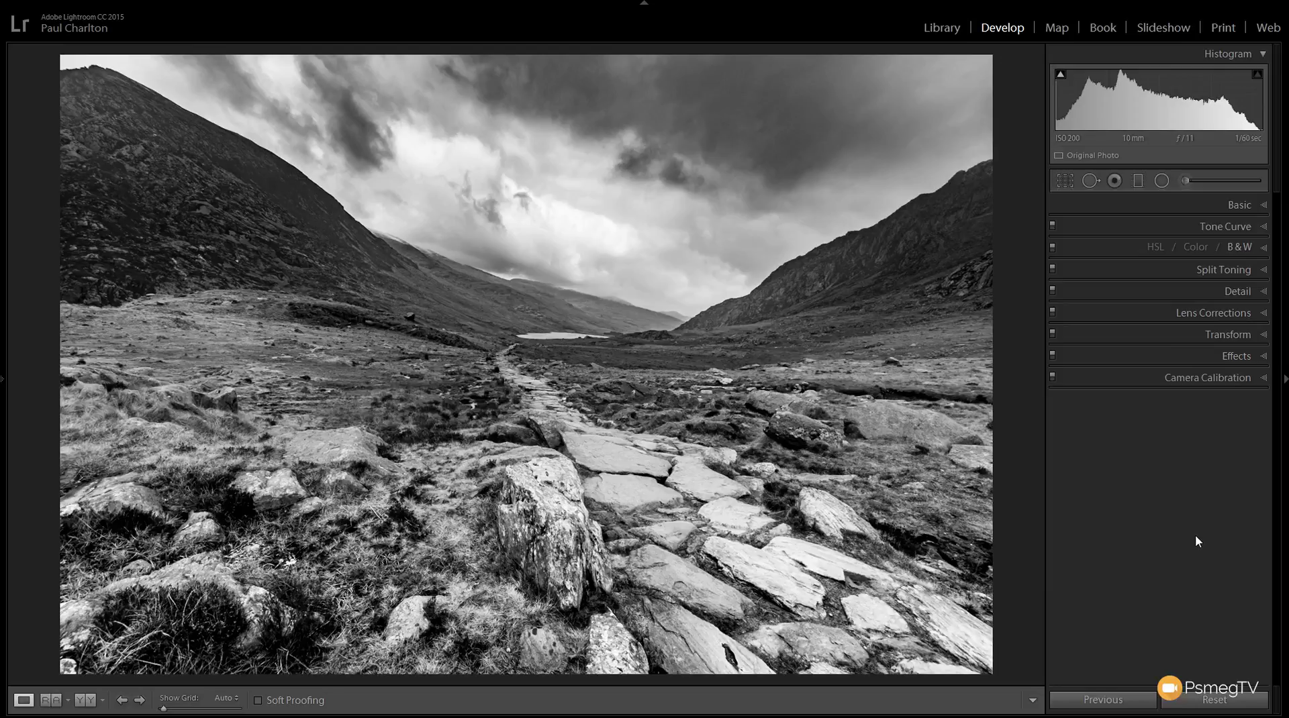
# Step: Compare the finished black-and-white photo with its unedited before version, and return to the edited view
pyautogui.press('\\')
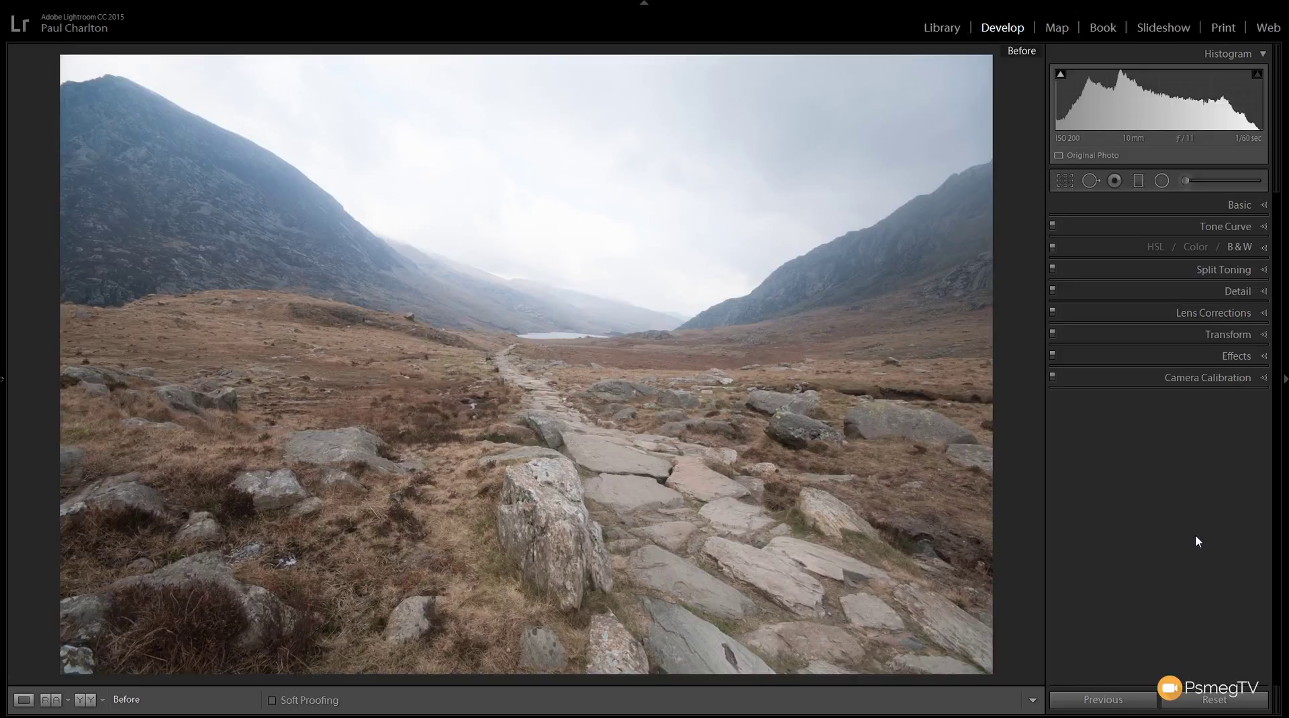
pyautogui.press('\\')
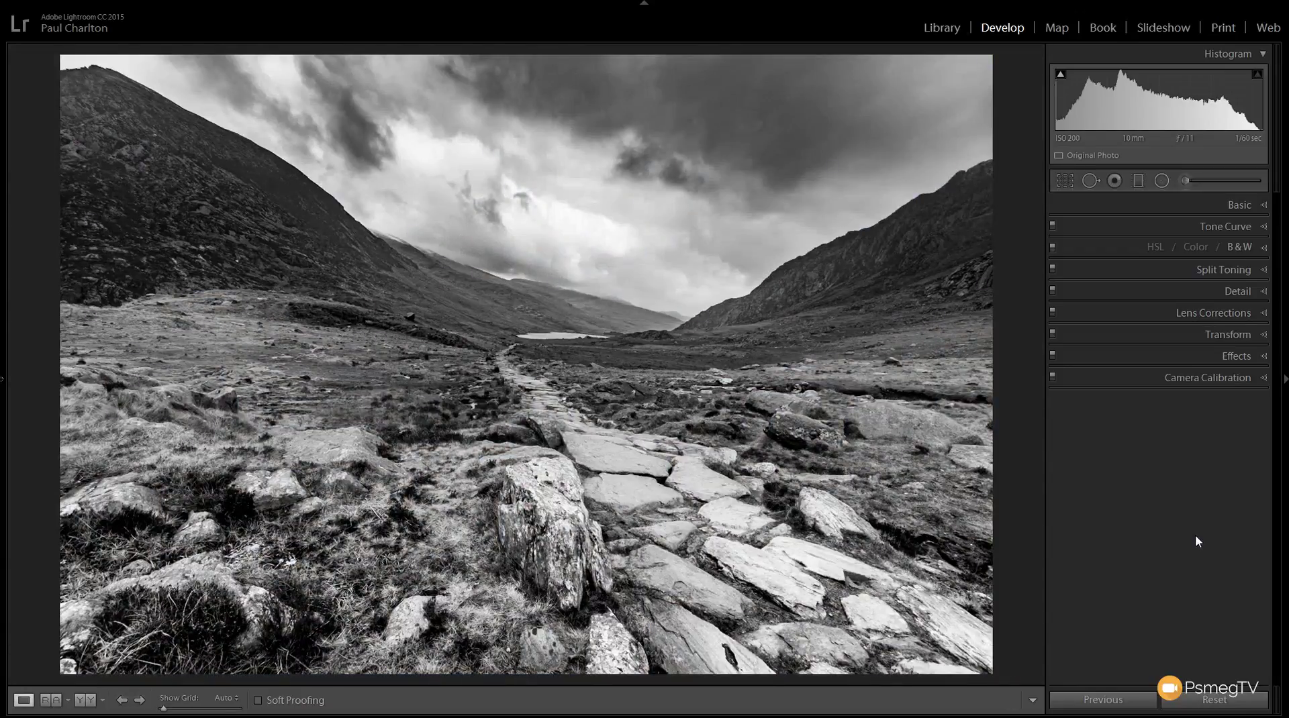